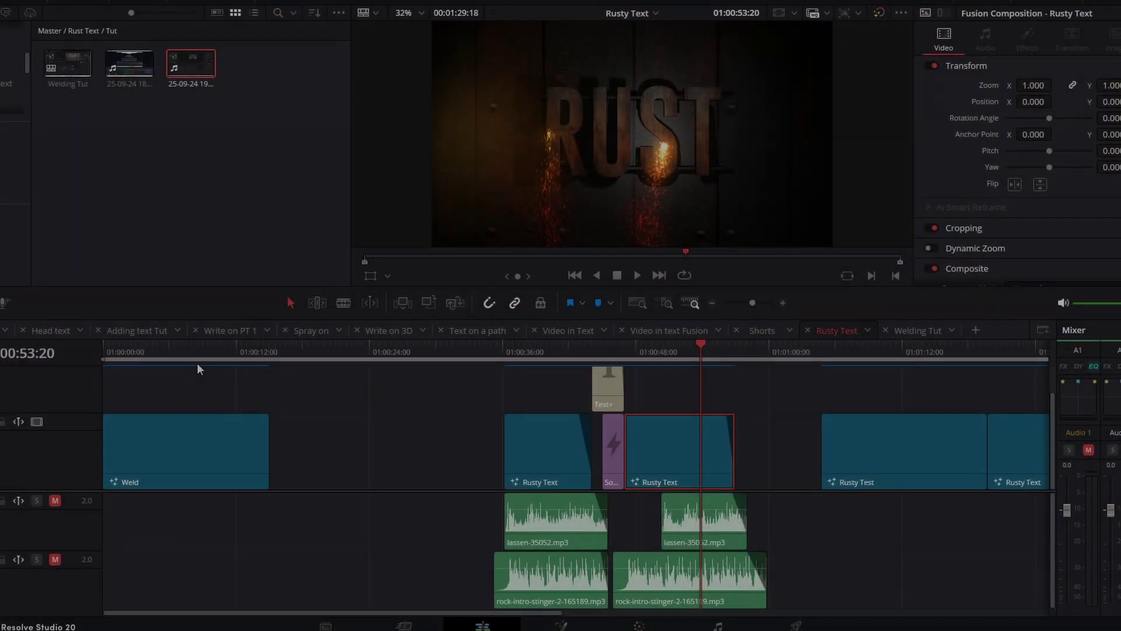
# - Open the Weld clip in the Fusion page with its node graph in view
pyautogui.click(185, 353)
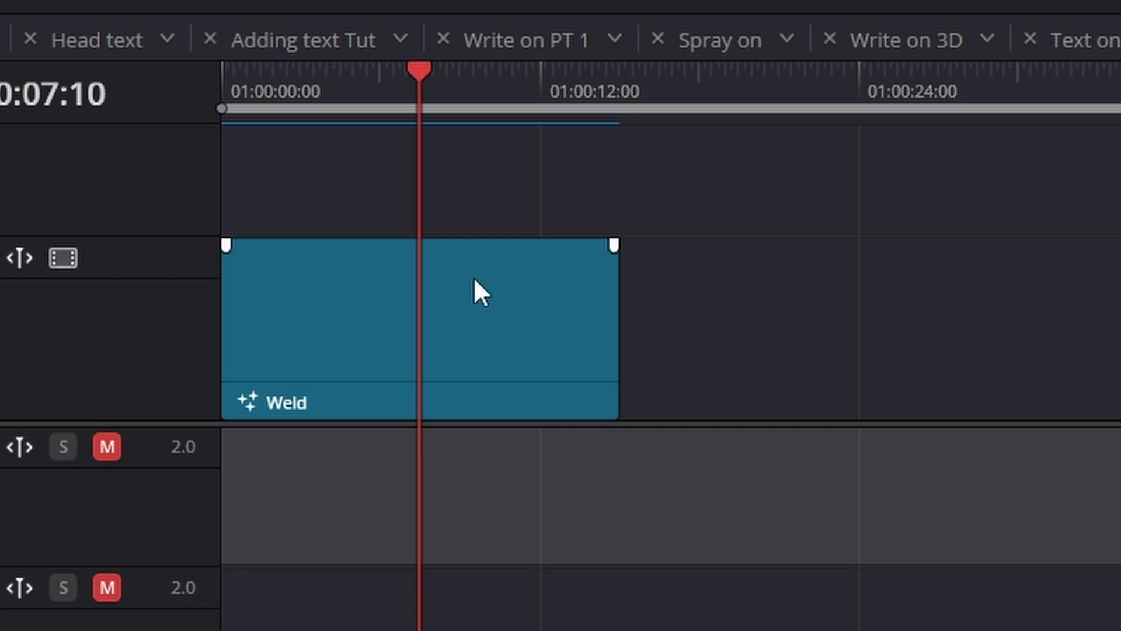
pyautogui.click(474, 277)
pyautogui.rightClick(474, 286)
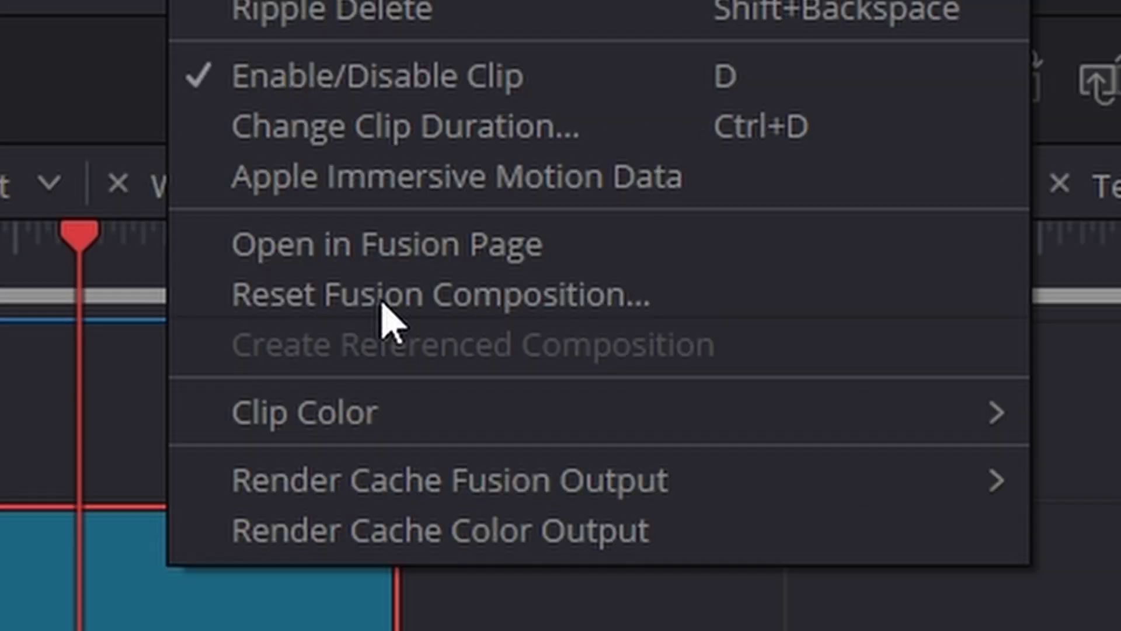
pyautogui.click(410, 264)
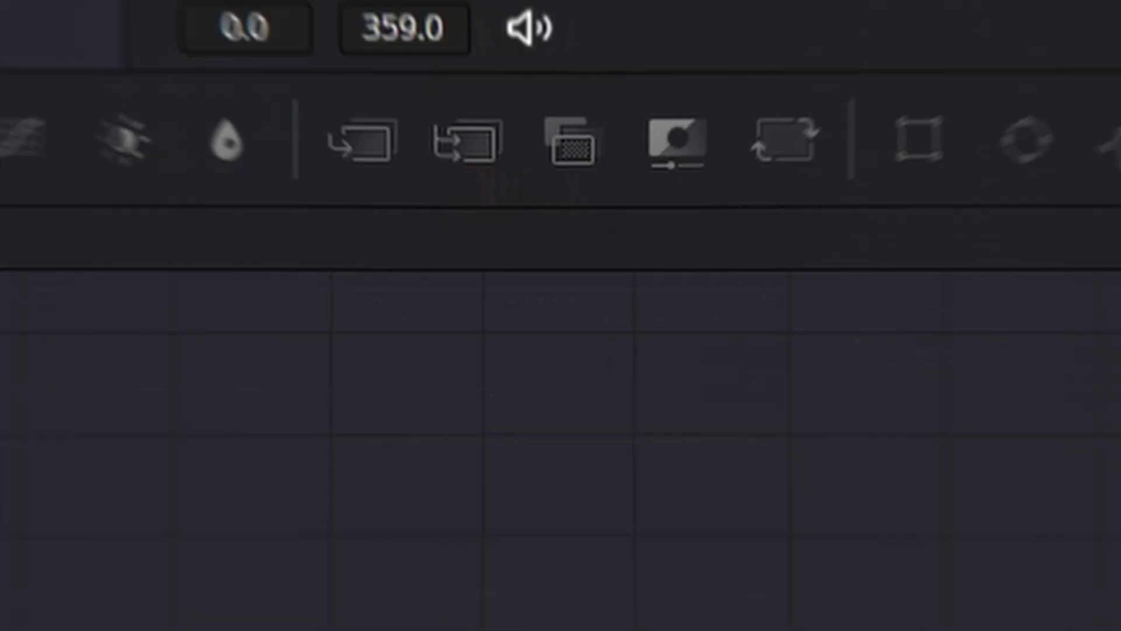
pyautogui.moveTo(868, 412); pyautogui.dragTo(868, 408)
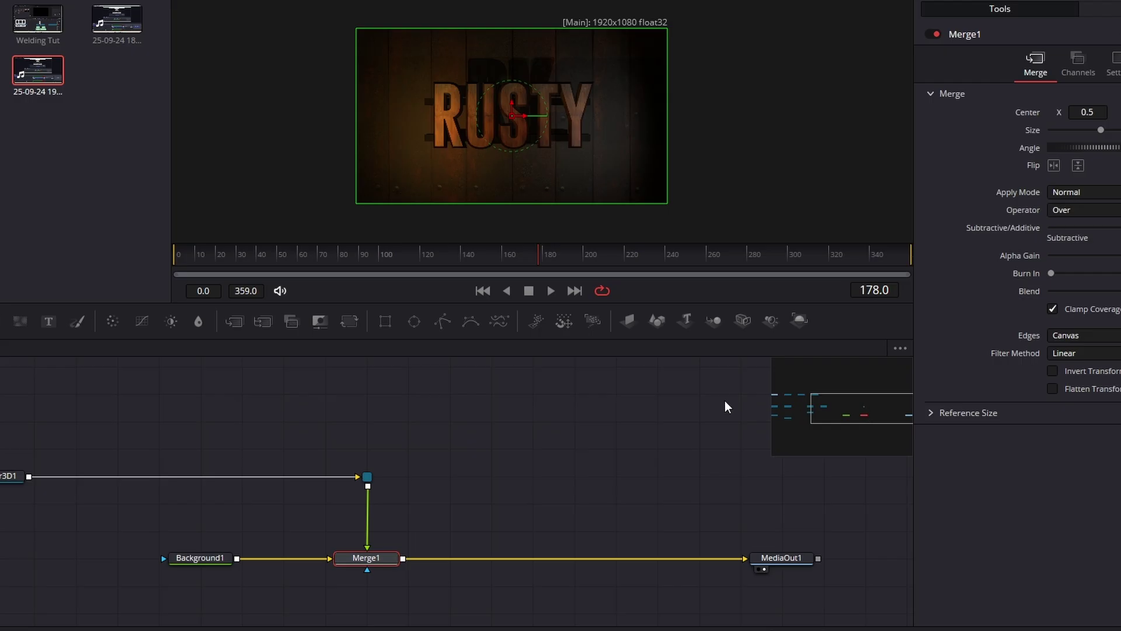
# - Add separate pEmitter, pDirectionalForce and pRender nodes in the empty area above the Merge1-to-MediaOut1 connection
pyautogui.click(631, 370)
pyautogui.moveTo(535, 320); pyautogui.dragTo(461, 392)
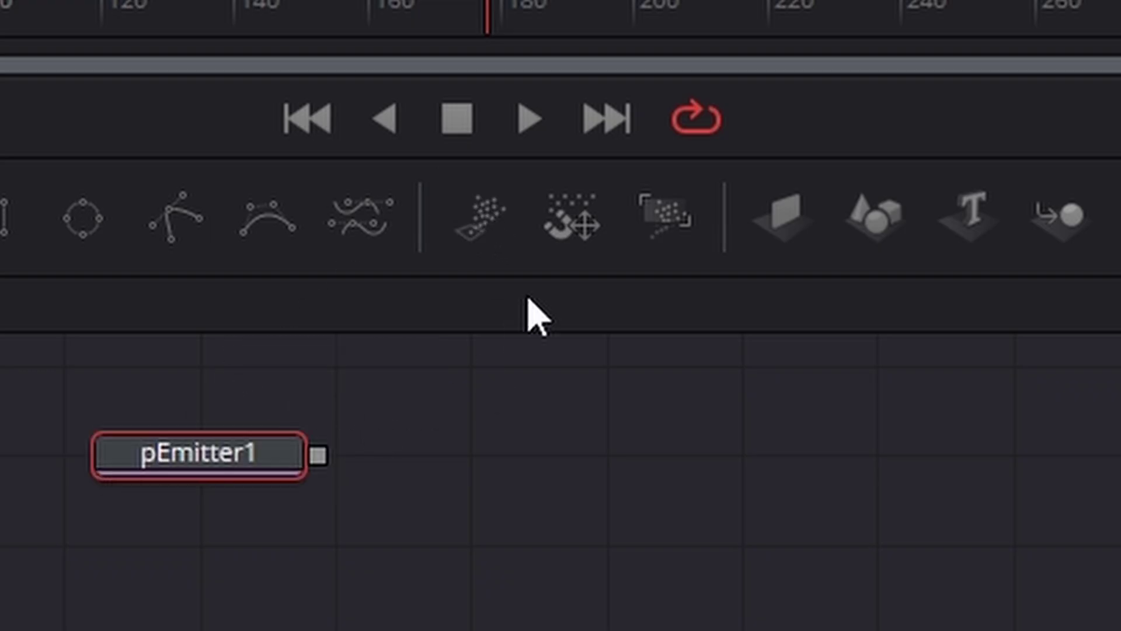
pyautogui.moveTo(563, 233); pyautogui.dragTo(534, 467)
pyautogui.moveTo(659, 211); pyautogui.dragTo(719, 458)
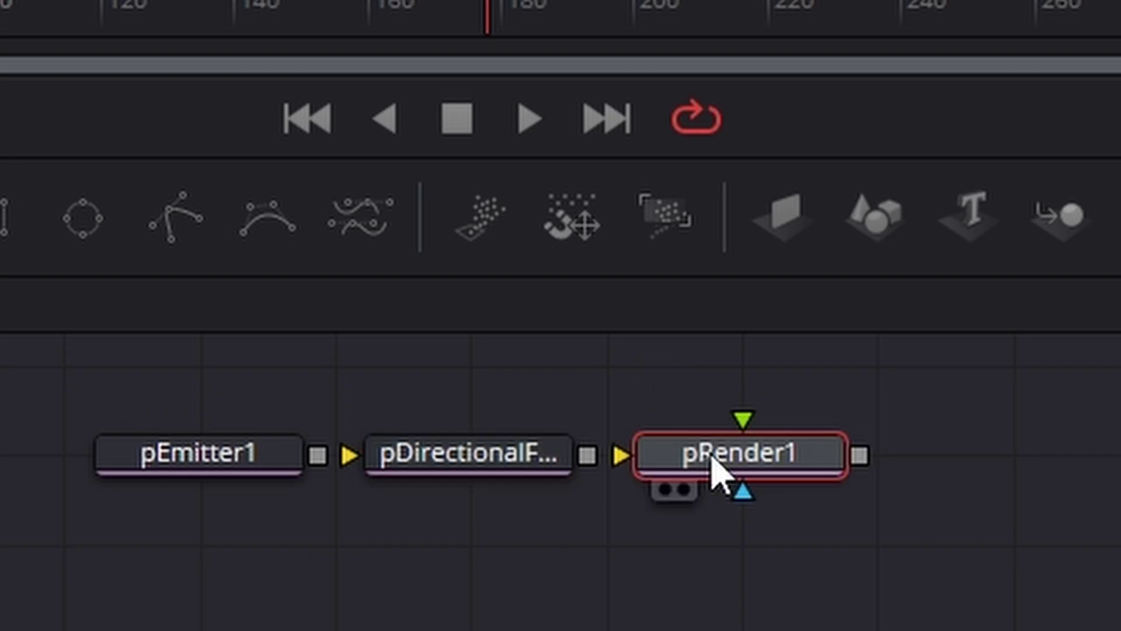
# - Space out the three particle nodes and connect pEmitter1 through the directional force into pRender1
pyautogui.moveTo(282, 453); pyautogui.dragTo(147, 454)
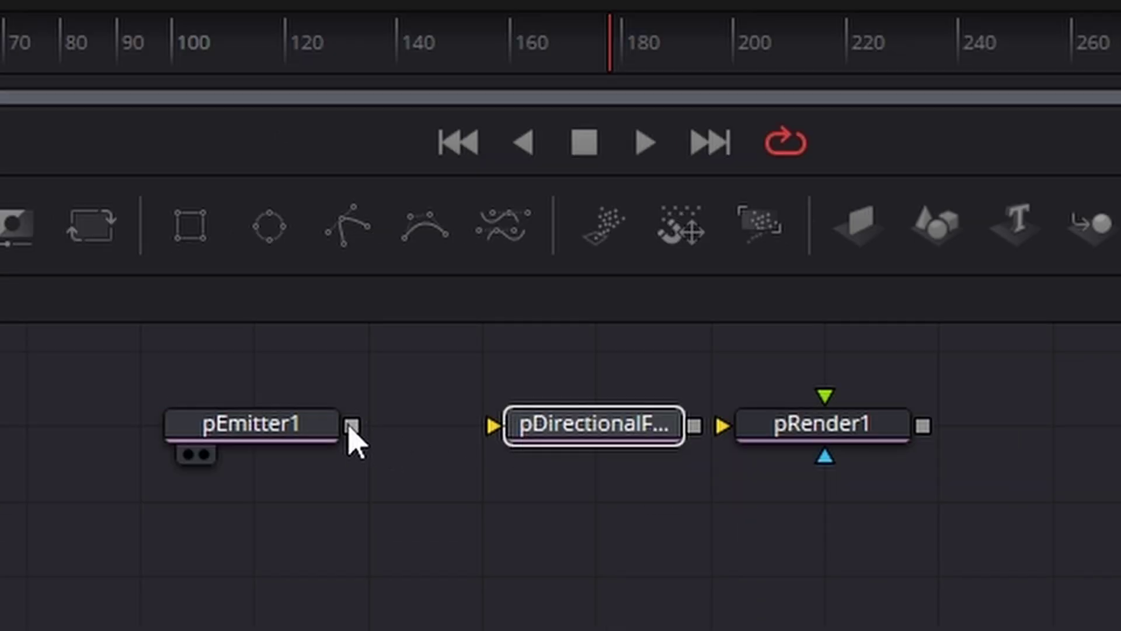
pyautogui.moveTo(350, 427); pyautogui.dragTo(494, 426)
pyautogui.moveTo(857, 430); pyautogui.dragTo(934, 451)
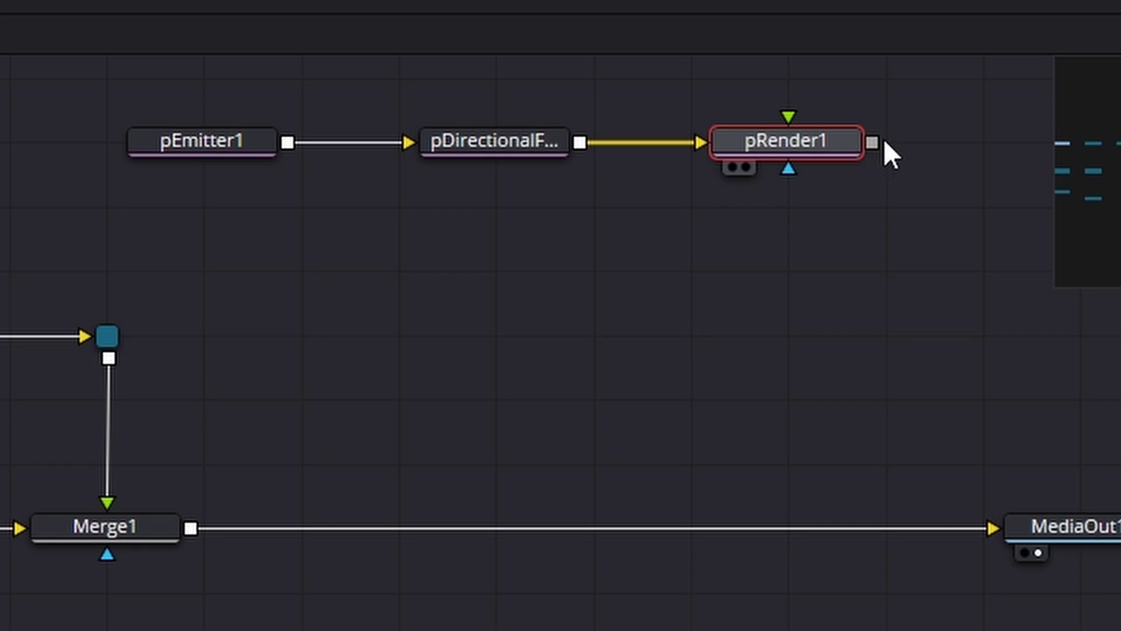
# - Make room before MediaOut1, merge pRender1's output over the main composite and preview the particles in the viewer
pyautogui.moveTo(1034, 427); pyautogui.dragTo(1120, 505)
pyautogui.moveTo(998, 212); pyautogui.dragTo(192, 531)
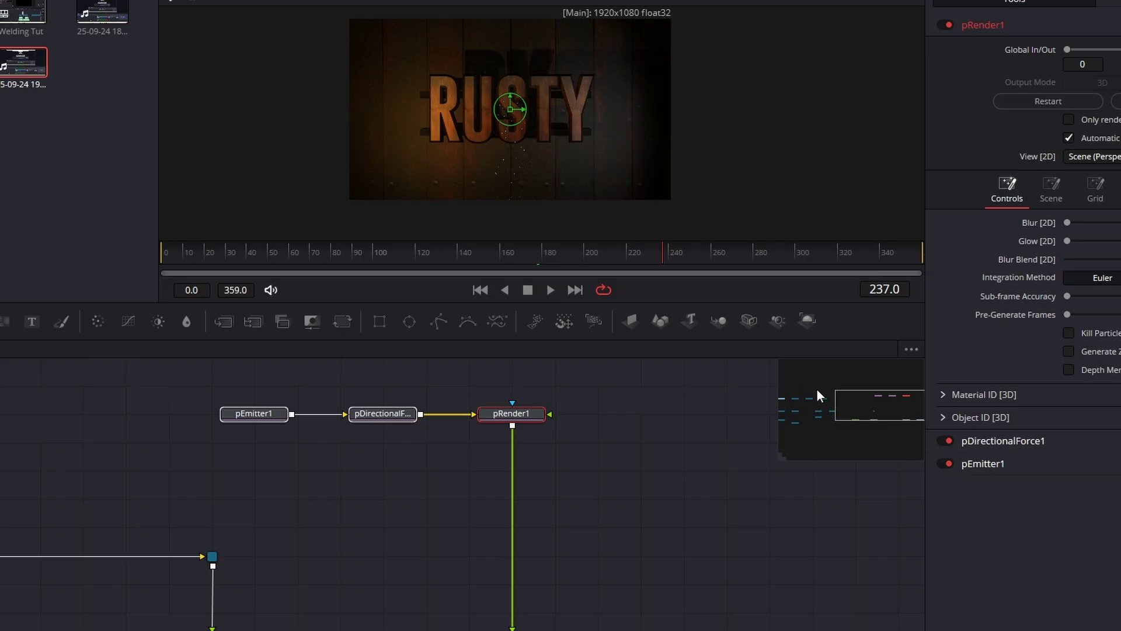
pyautogui.moveTo(818, 390); pyautogui.dragTo(870, 400)
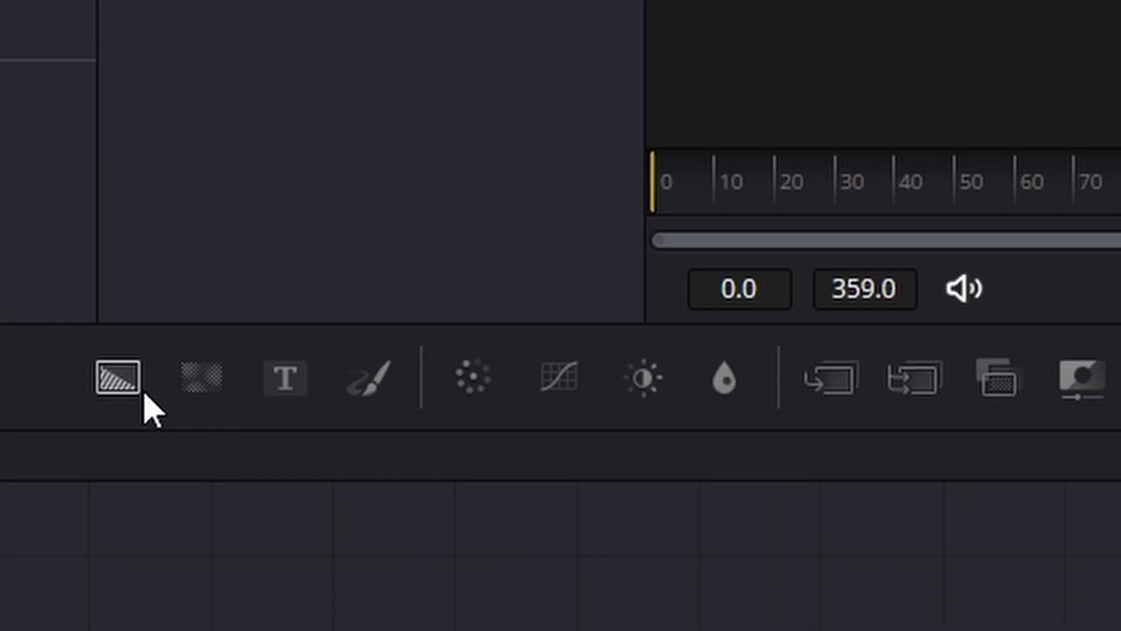
# - Add a FastNoise node beside pEmitter1, turn off its auto resolution and set its image size to 128 by 128
pyautogui.moveTo(201, 378); pyautogui.dragTo(266, 430)
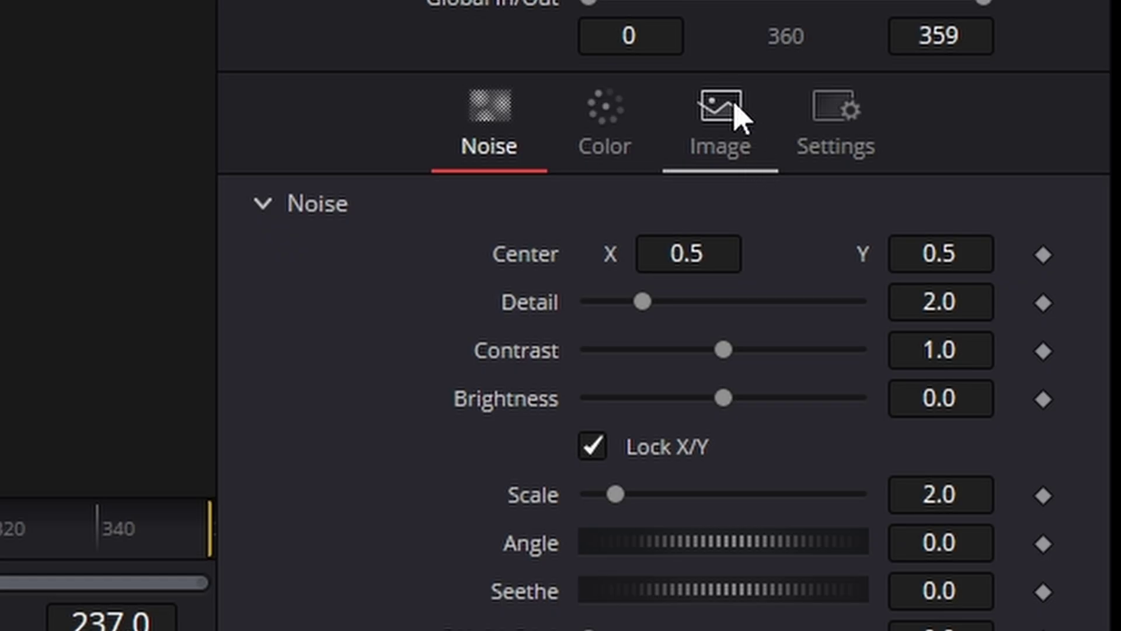
pyautogui.click(737, 113)
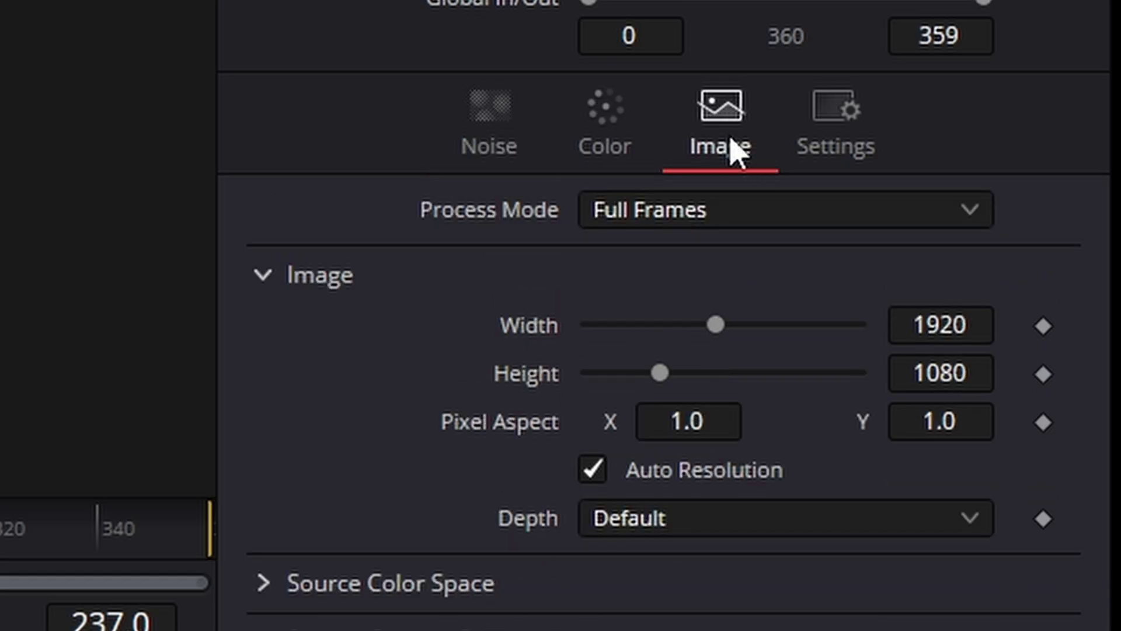
pyautogui.click(594, 471)
pyautogui.click(936, 324)
pyautogui.write('12')
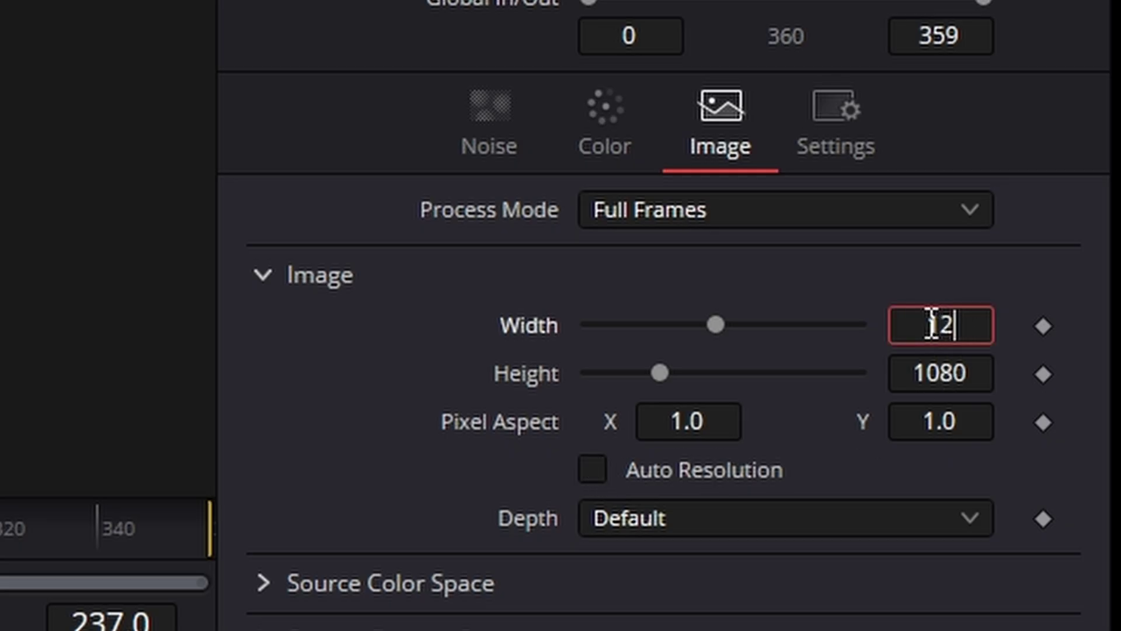
pyautogui.write('8')
pyautogui.press('Tab')
pyautogui.write('1')
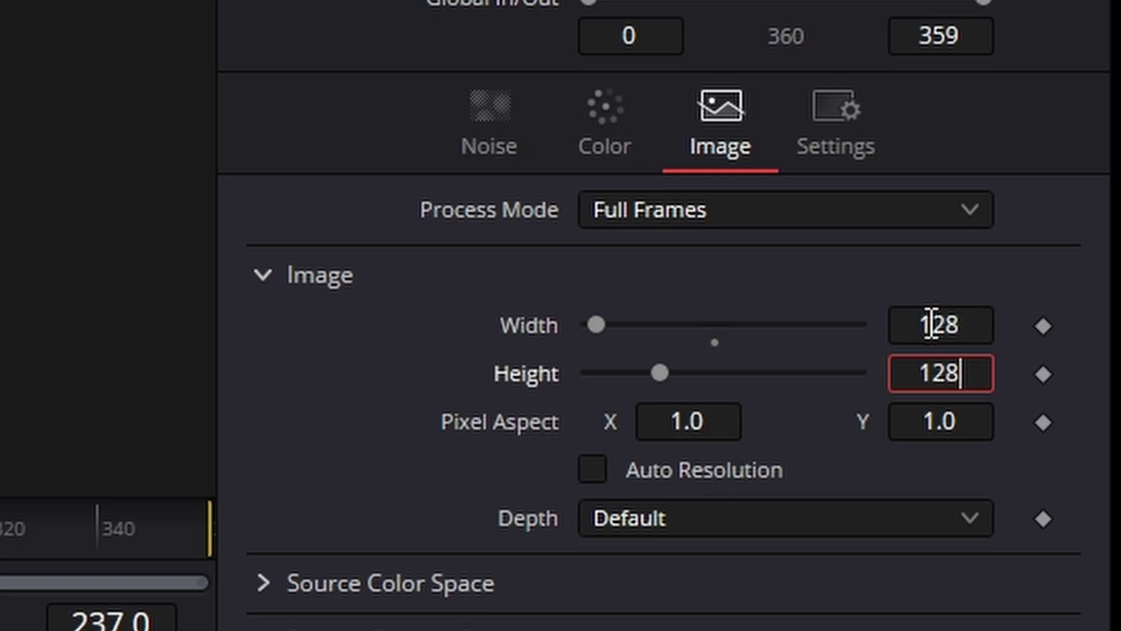
pyautogui.press('Tab')
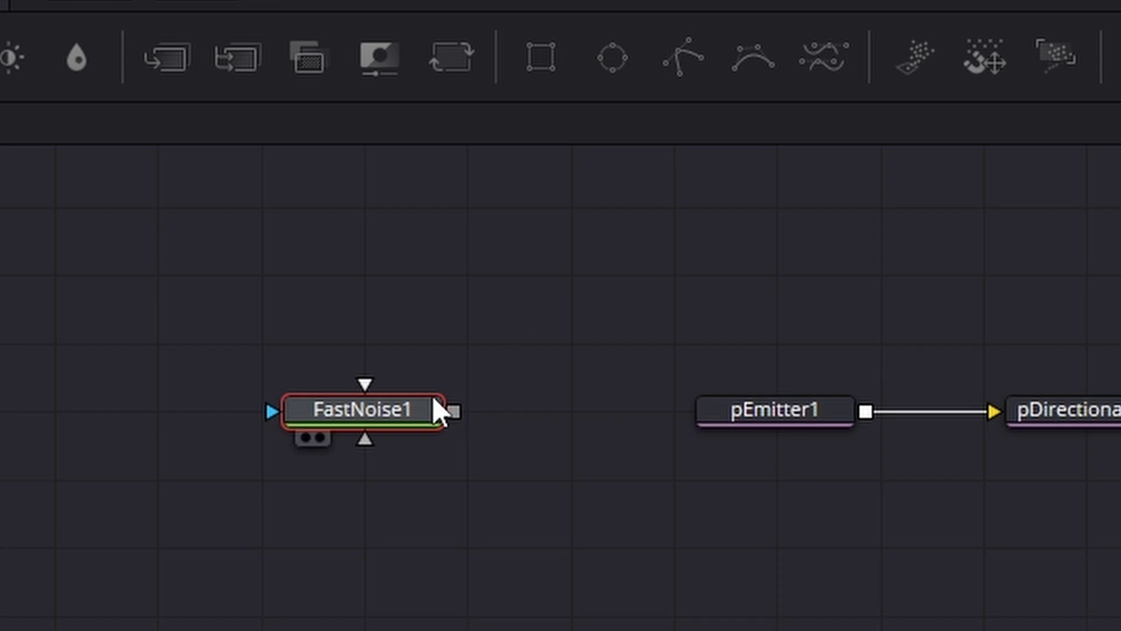
# - Mask FastNoise1 with a rectangle and show the FastNoise1 result enlarged in the viewer
pyautogui.click(548, 54)
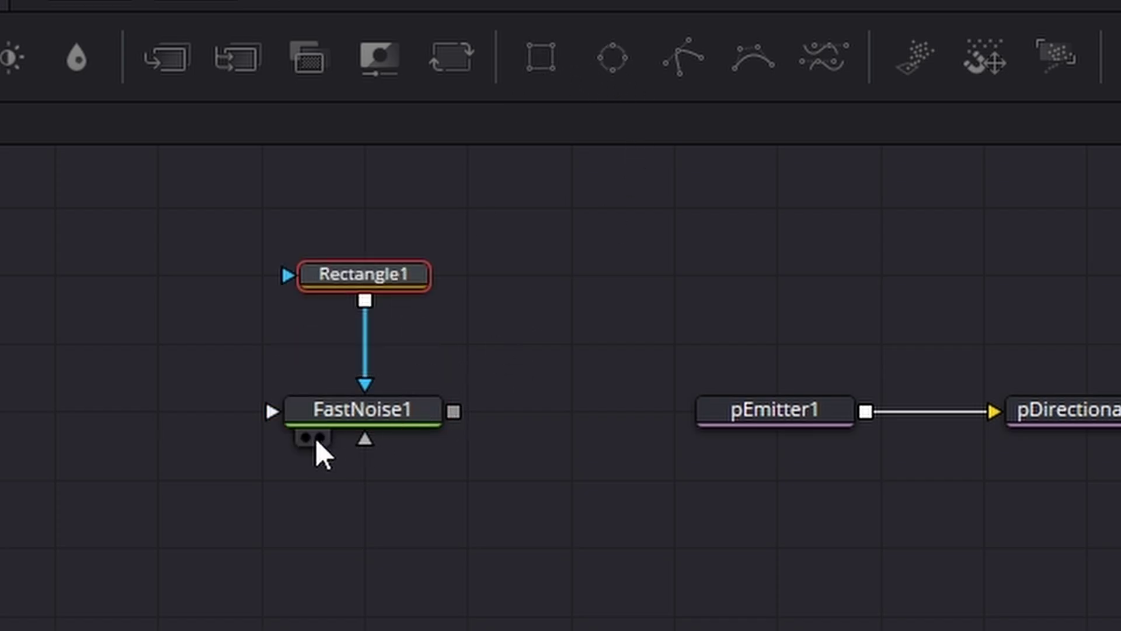
pyautogui.click(320, 438)
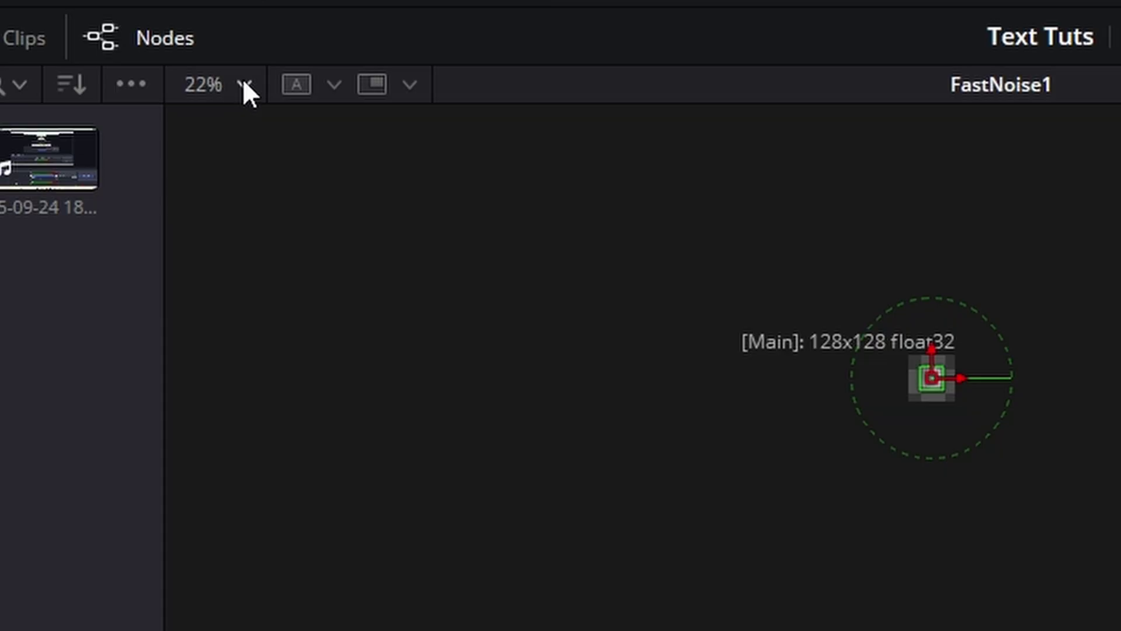
pyautogui.click(243, 82)
pyautogui.click(251, 119)
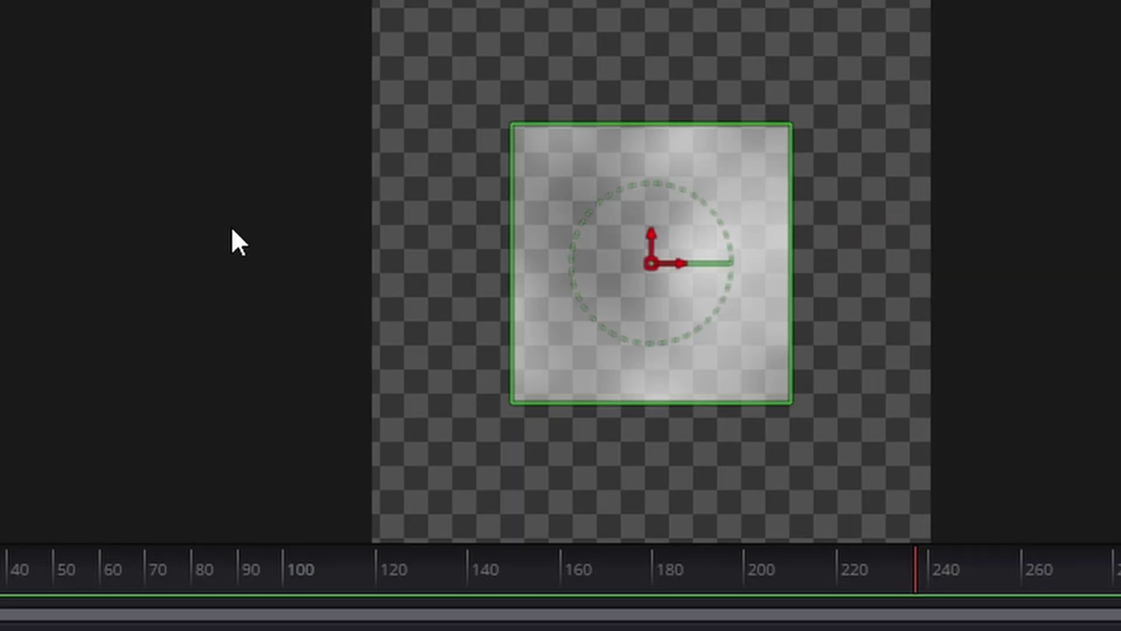
# - Reshape the rectangle mask into a thin horizontal strip with height 0.129 and width 0.936
pyautogui.scroll(-2, 231, 226)
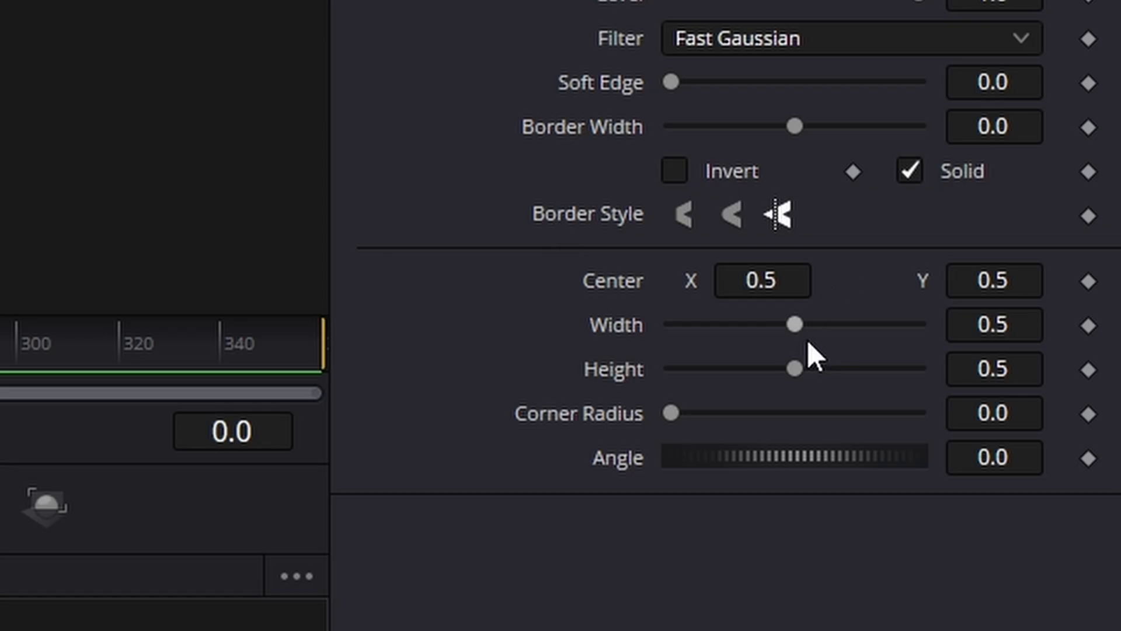
pyautogui.moveTo(812, 359); pyautogui.dragTo(708, 369)
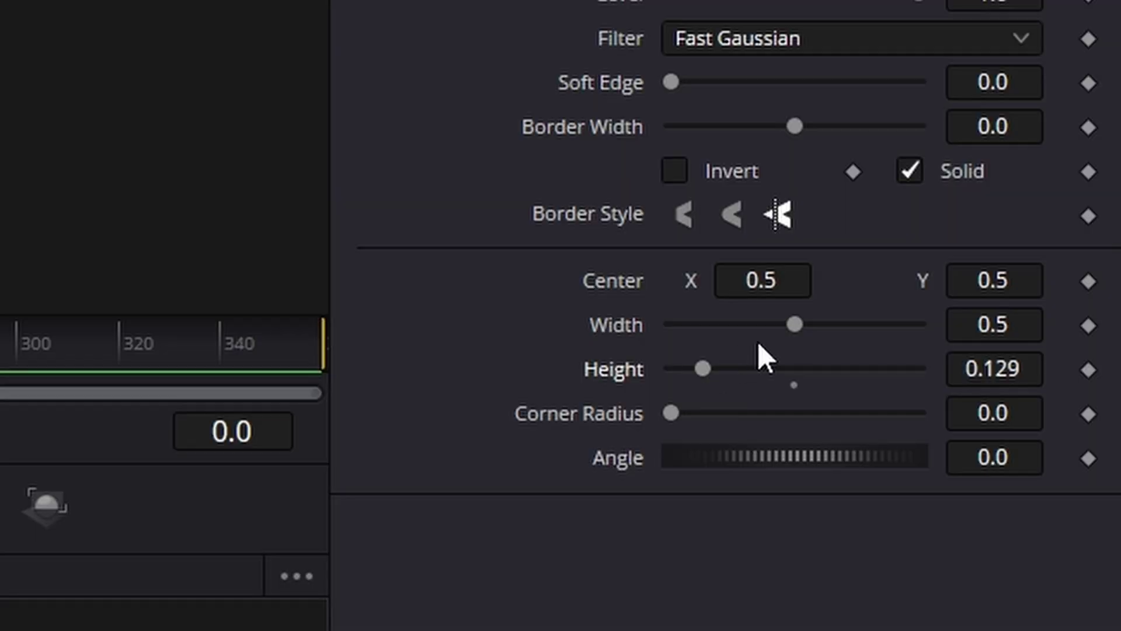
pyautogui.moveTo(814, 331); pyautogui.dragTo(912, 328)
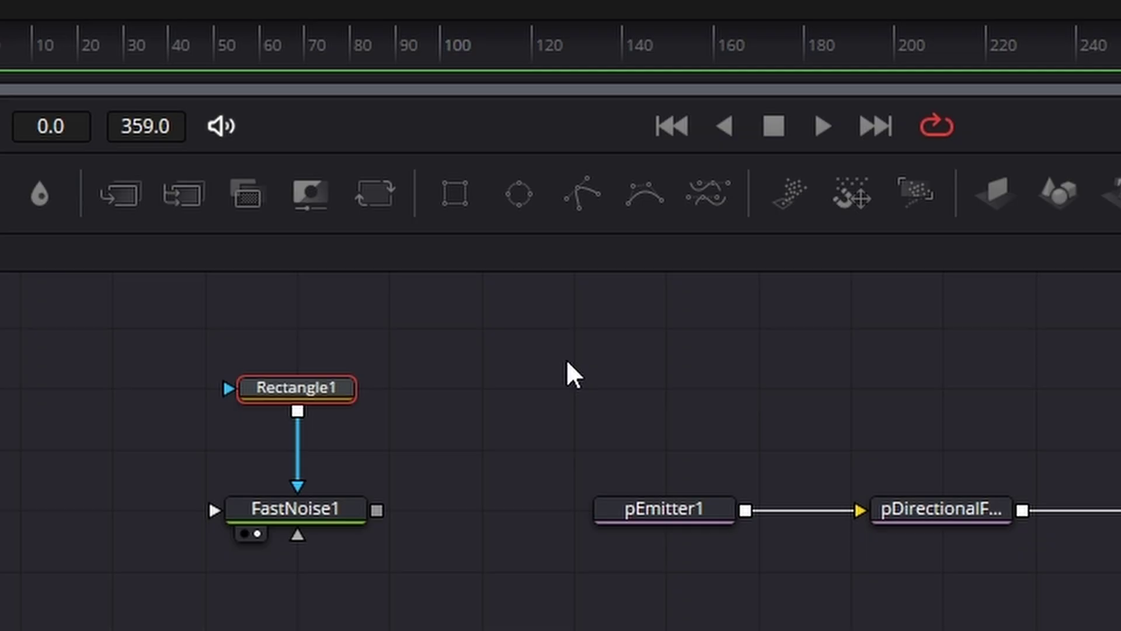
# - Raise the scale of FastNoise1's noise for a finer pattern and adjust its contrast
pyautogui.click(334, 507)
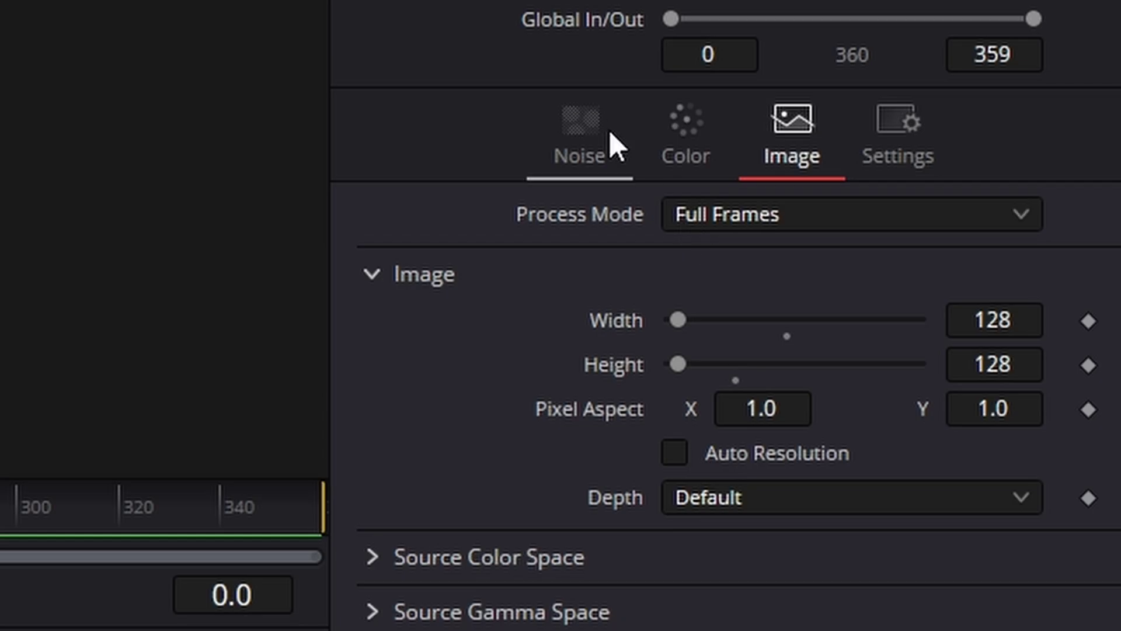
pyautogui.click(608, 130)
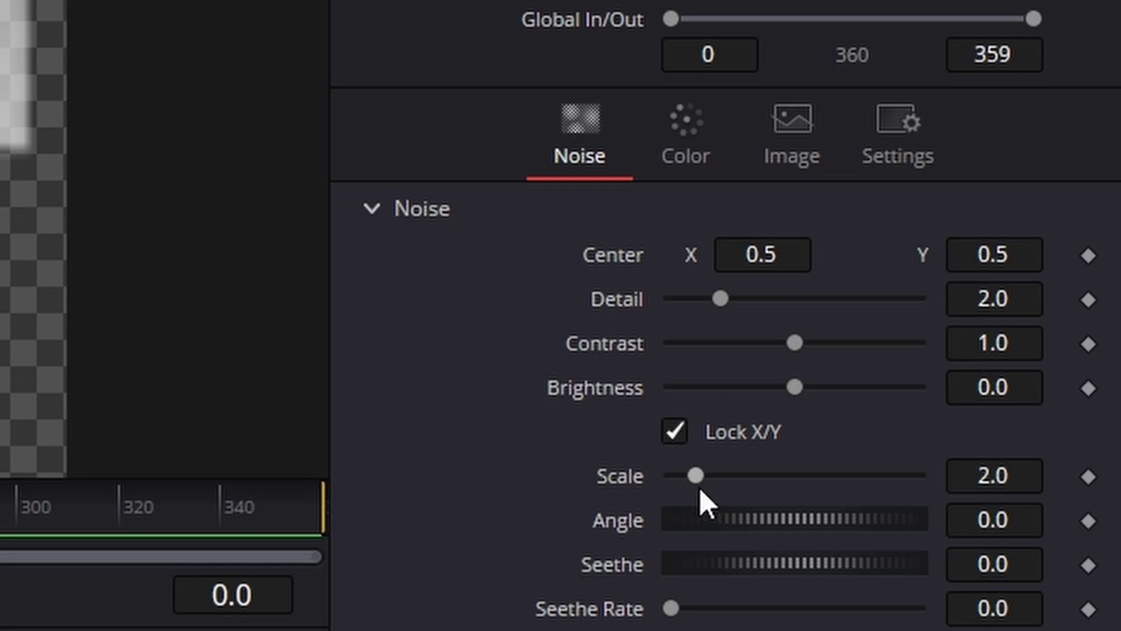
pyautogui.moveTo(698, 478); pyautogui.dragTo(841, 476)
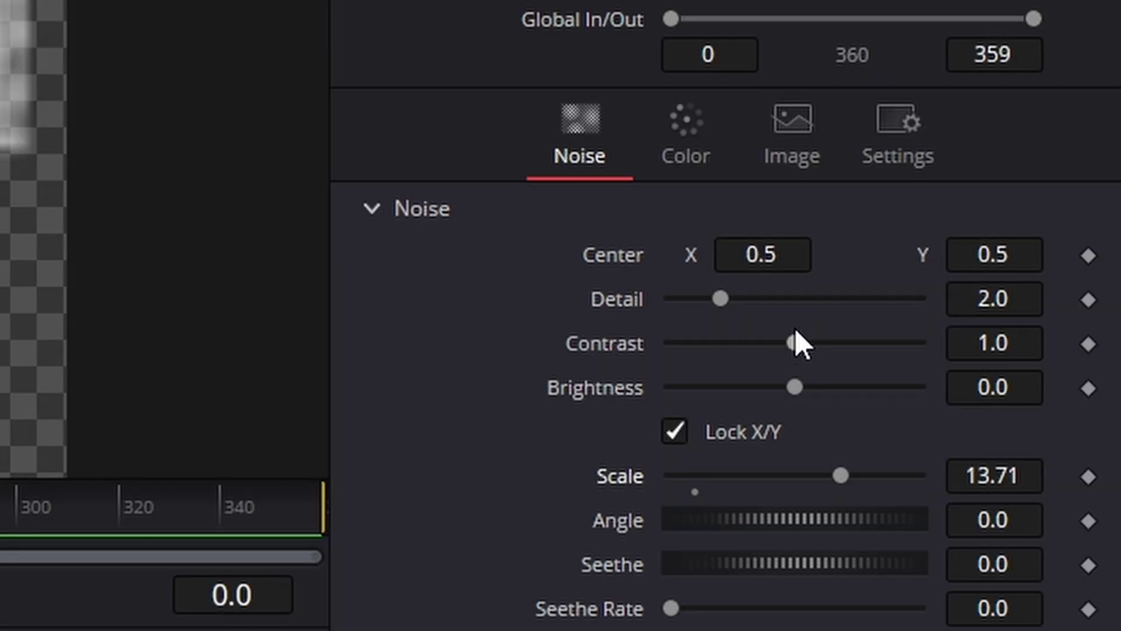
pyautogui.moveTo(794, 342); pyautogui.dragTo(746, 350)
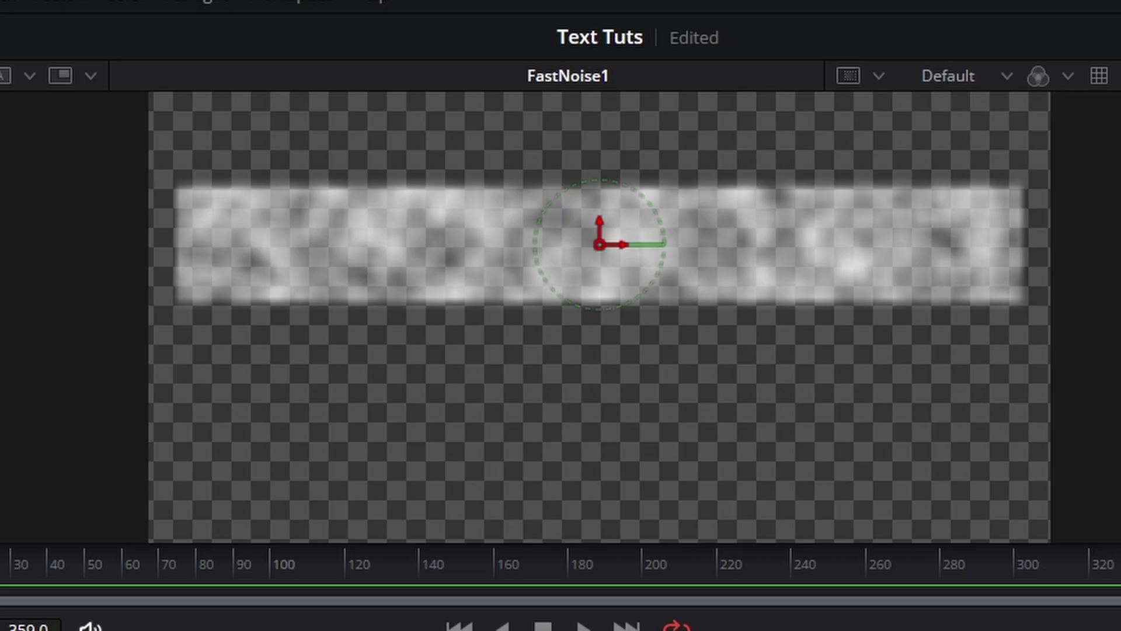
pyautogui.scroll(-2, 488, 374)
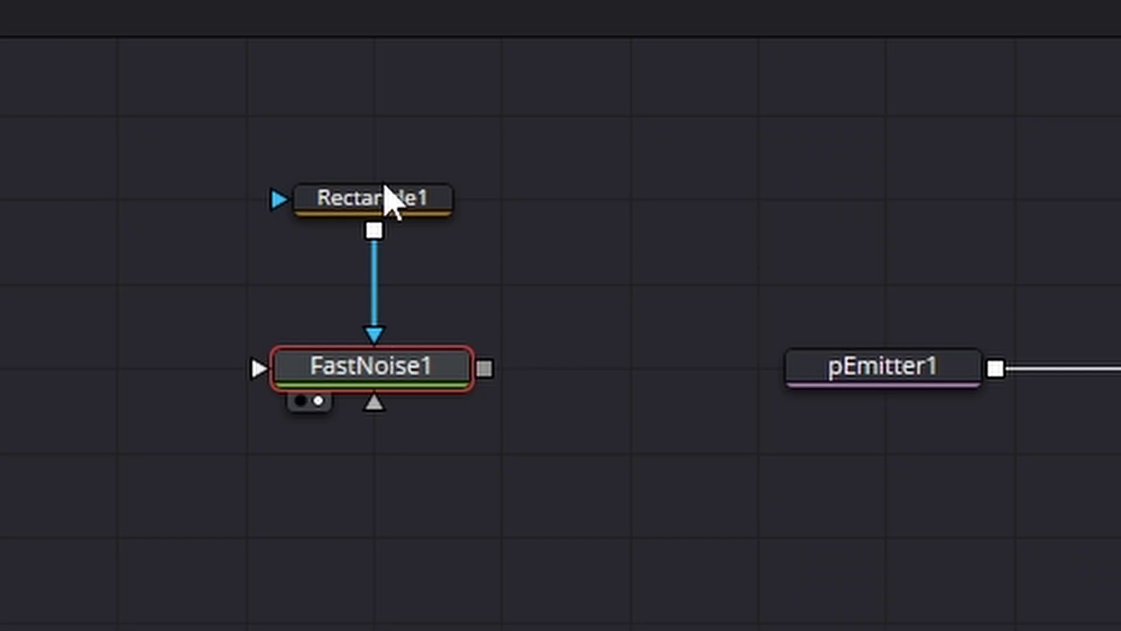
# - Keyframe Rectangle1's width from 0.936 at frame 0 down to a narrow sliver at frame 25
pyautogui.click(392, 197)
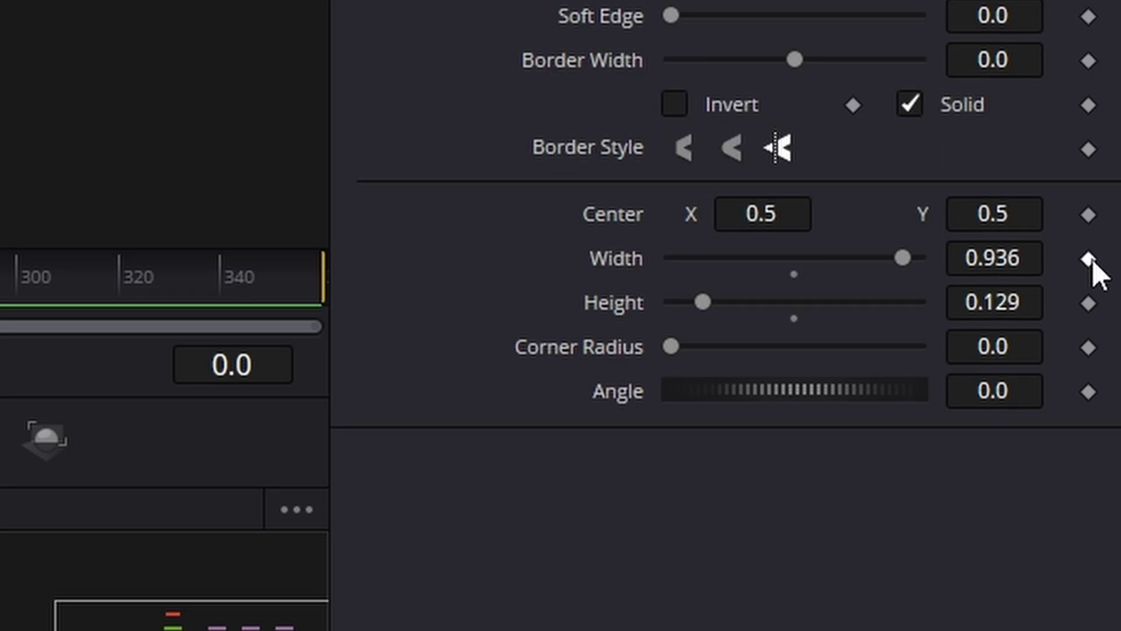
pyautogui.click(1089, 258)
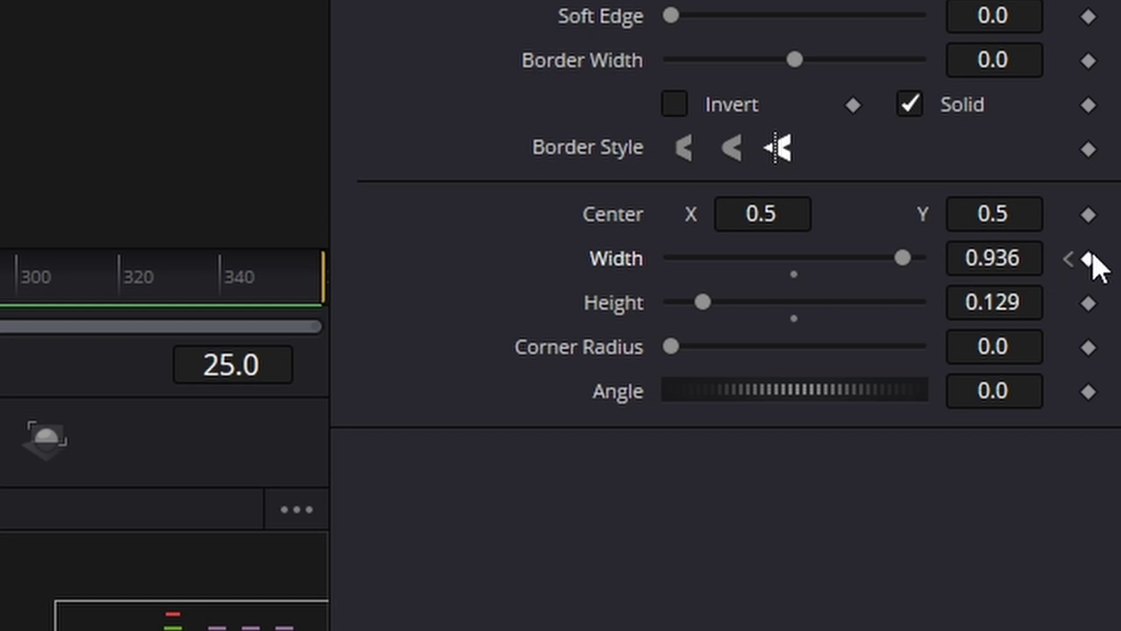
pyautogui.click(1088, 258)
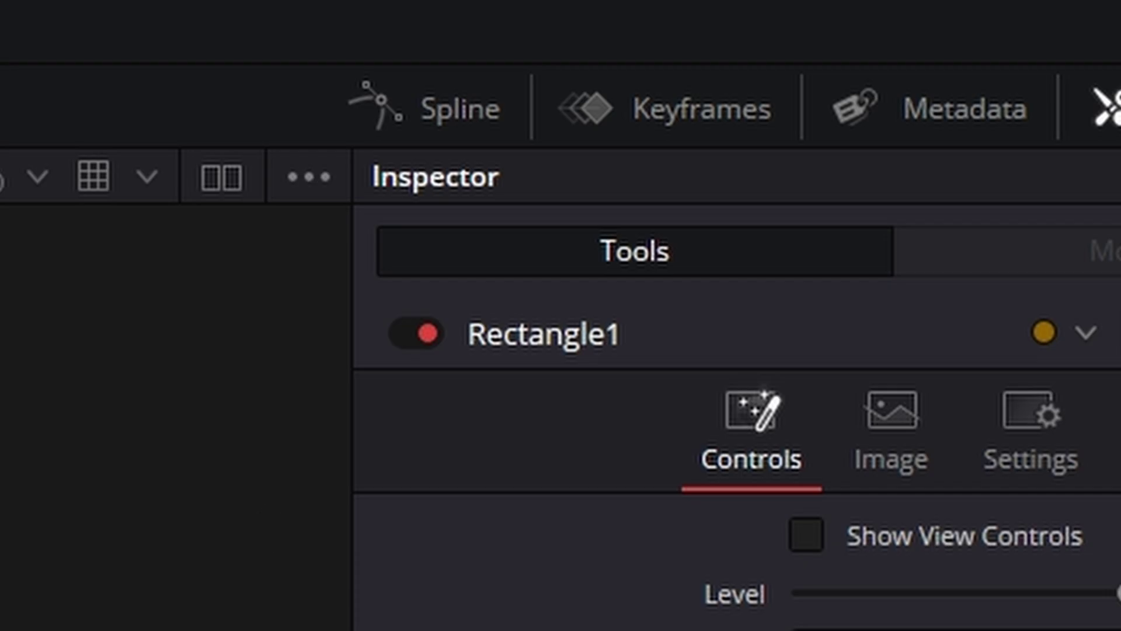
# - Smooth all keyframes of Rectangle1's Width curve in the Spline editor, set the curve to loop and play the animation
pyautogui.click(394, 108)
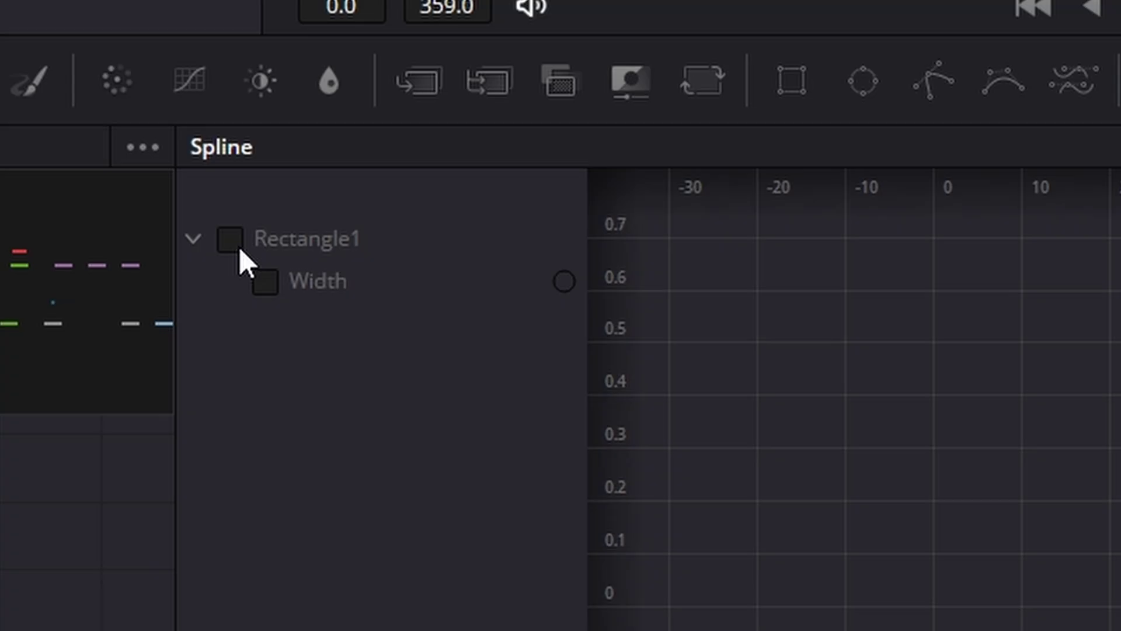
pyautogui.click(54, 388)
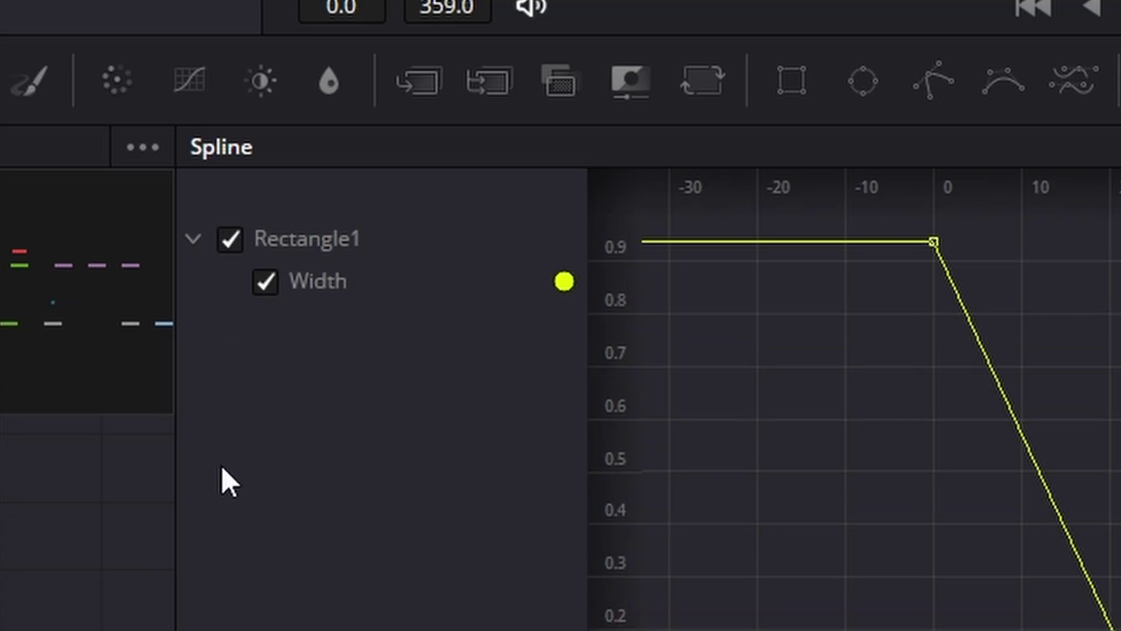
pyautogui.click(631, 275)
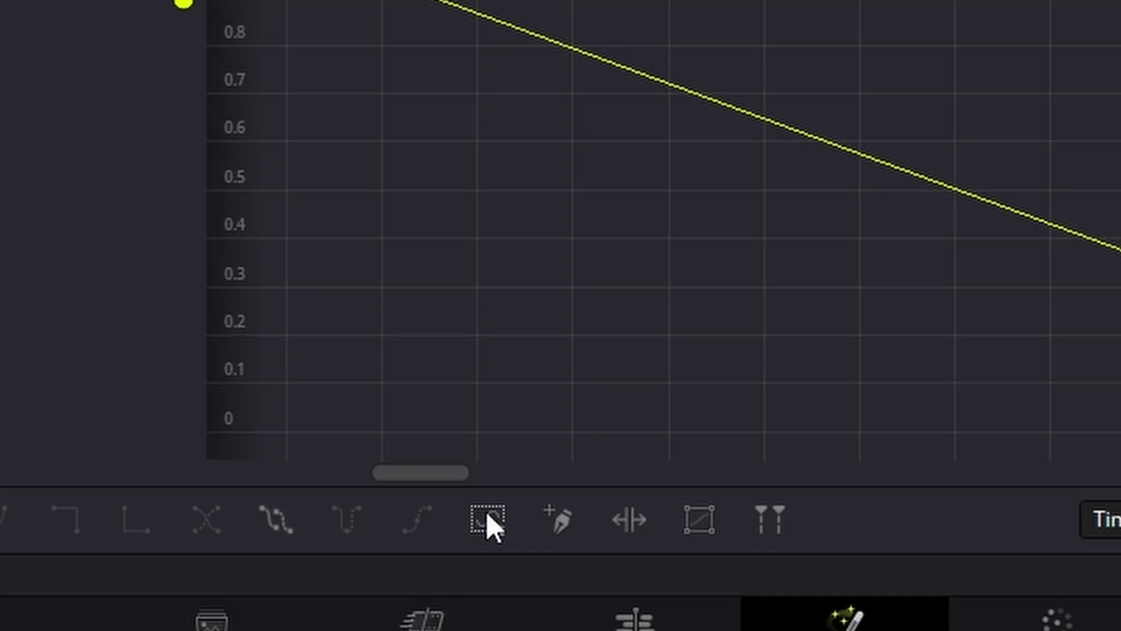
pyautogui.click(488, 517)
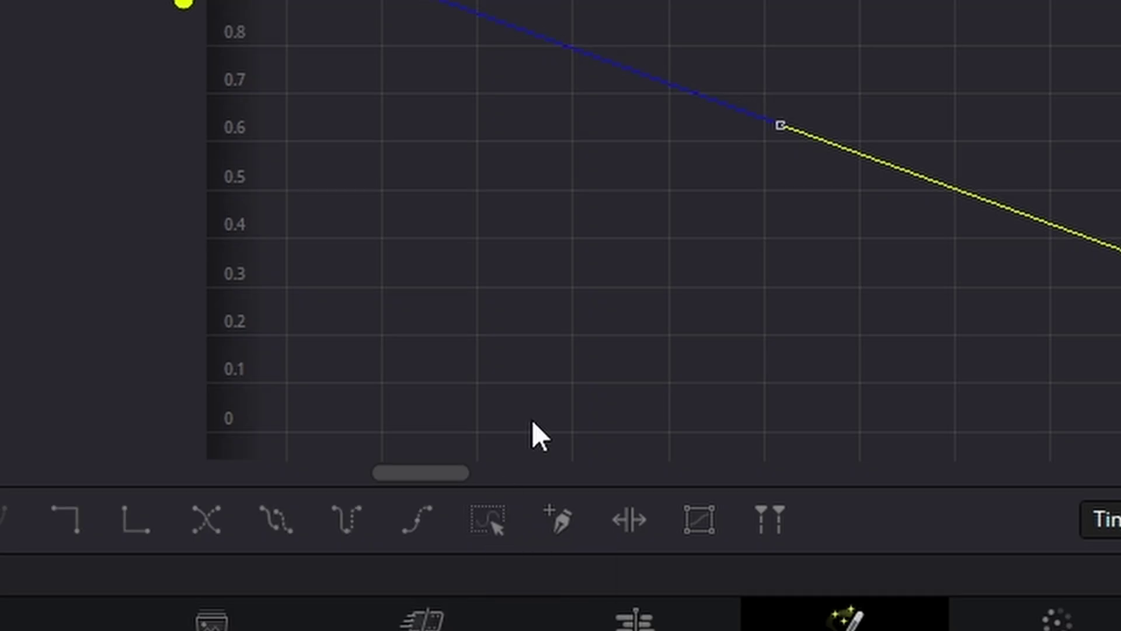
pyautogui.press('s')
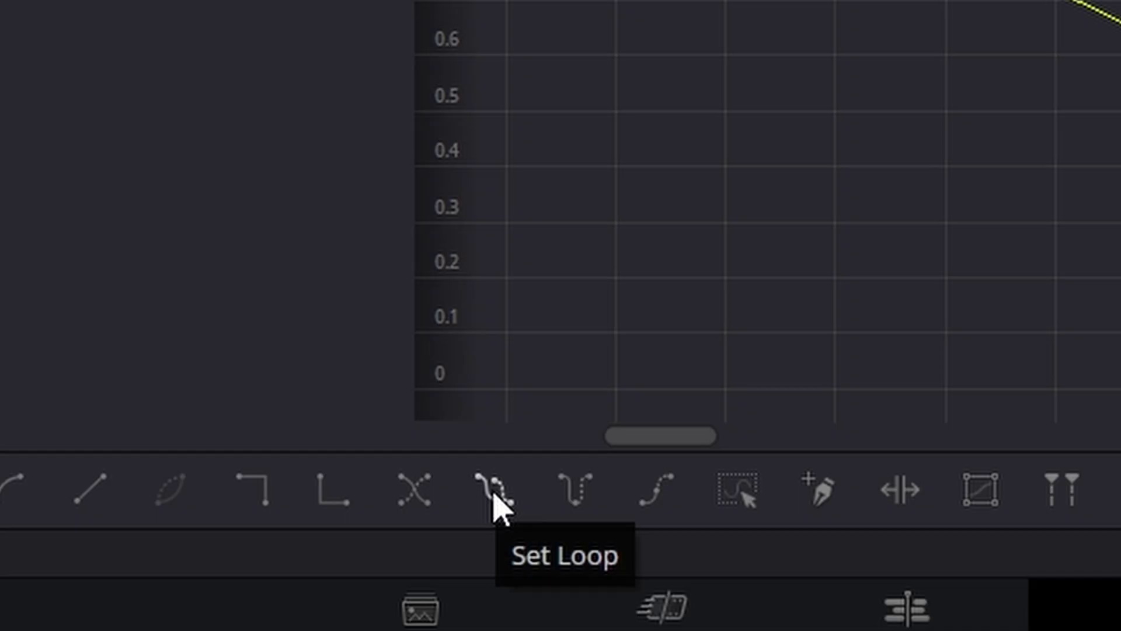
pyautogui.click(495, 497)
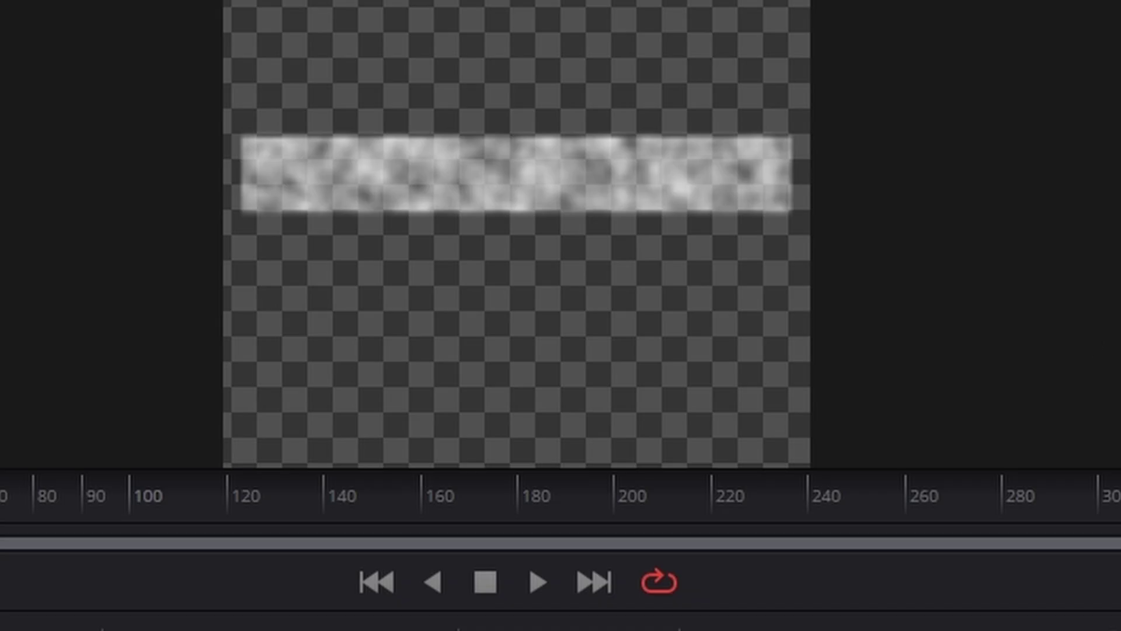
pyautogui.click(538, 576)
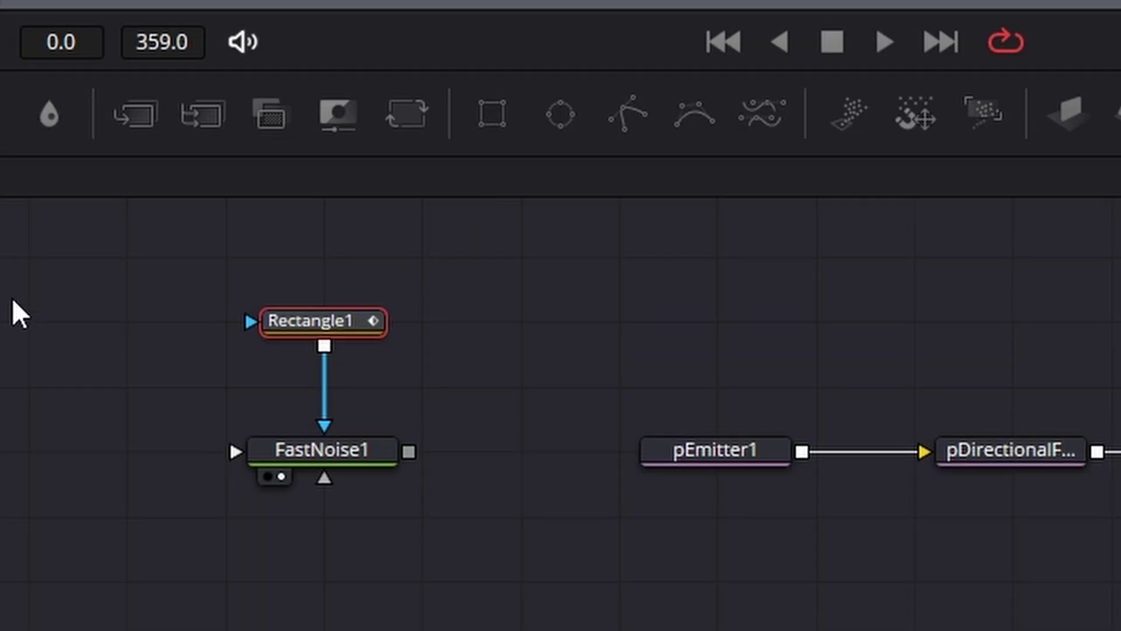
# - Move Rectangle1 and FastNoise1 together farther away from pEmitter1 in the node graph
pyautogui.moveTo(28, 270); pyautogui.dragTo(438, 557)
pyautogui.moveTo(344, 458); pyautogui.dragTo(69, 446)
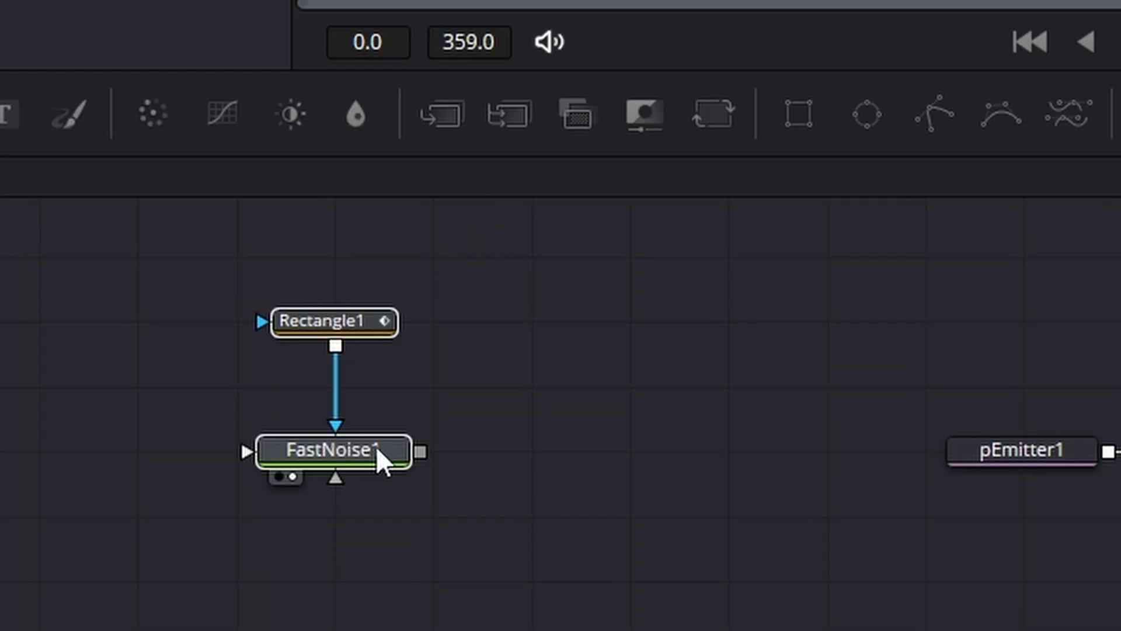
# - Duplicate Rectangle1 and FastNoise1 as a connected pair, placing the copies between the originals and pEmitter1
pyautogui.click(244, 530)
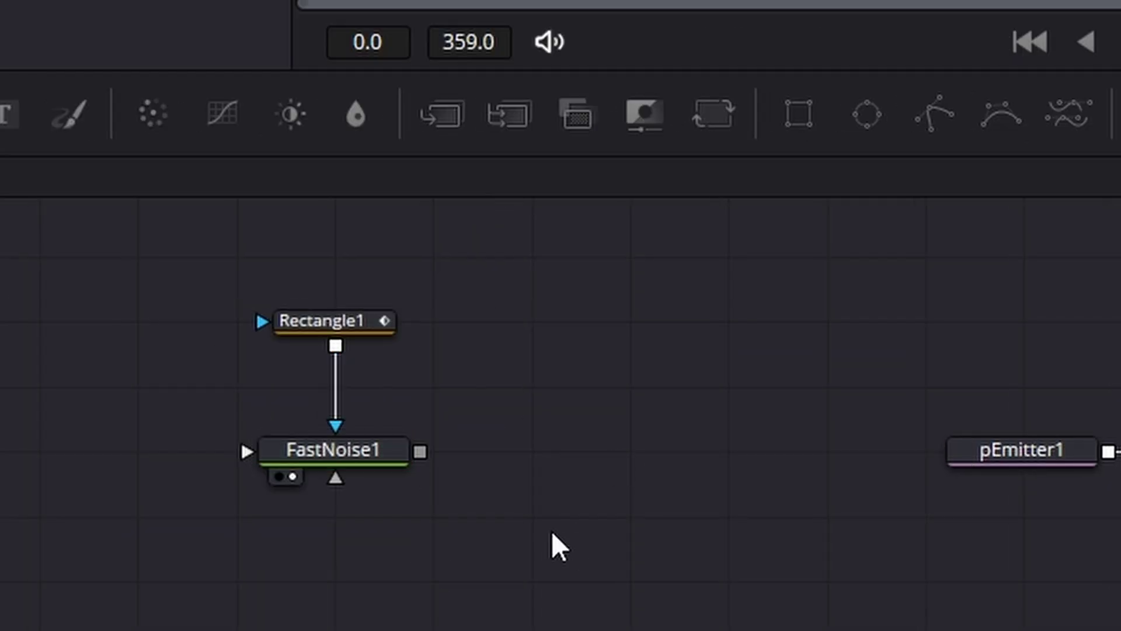
pyautogui.moveTo(553, 533); pyautogui.dragTo(247, 281)
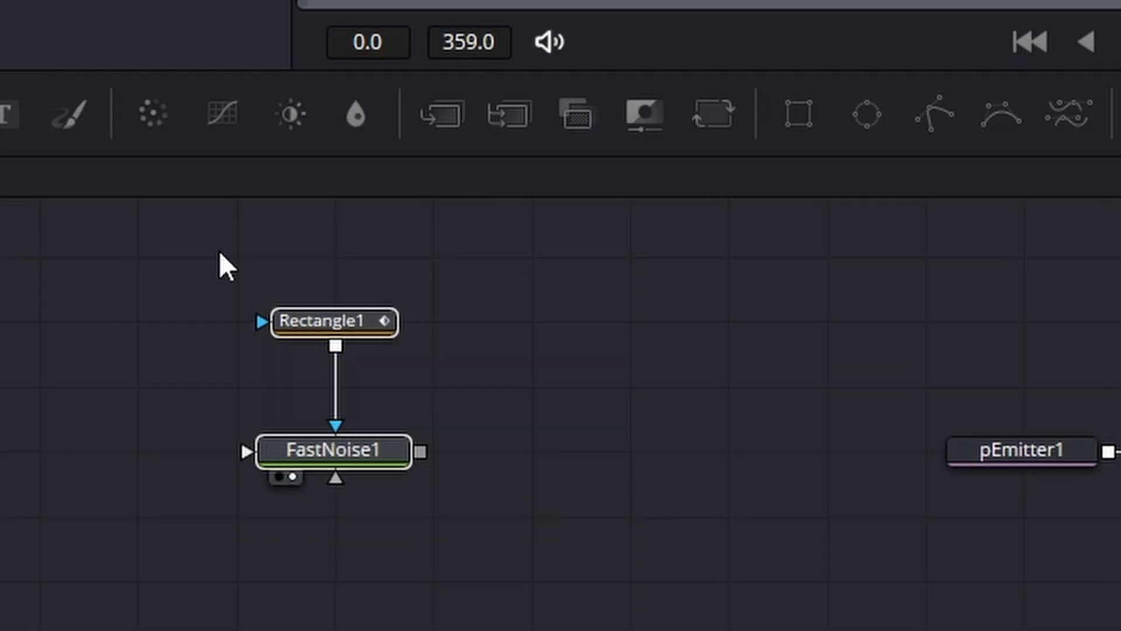
pyautogui.rightClick(380, 443)
pyautogui.click(496, 220)
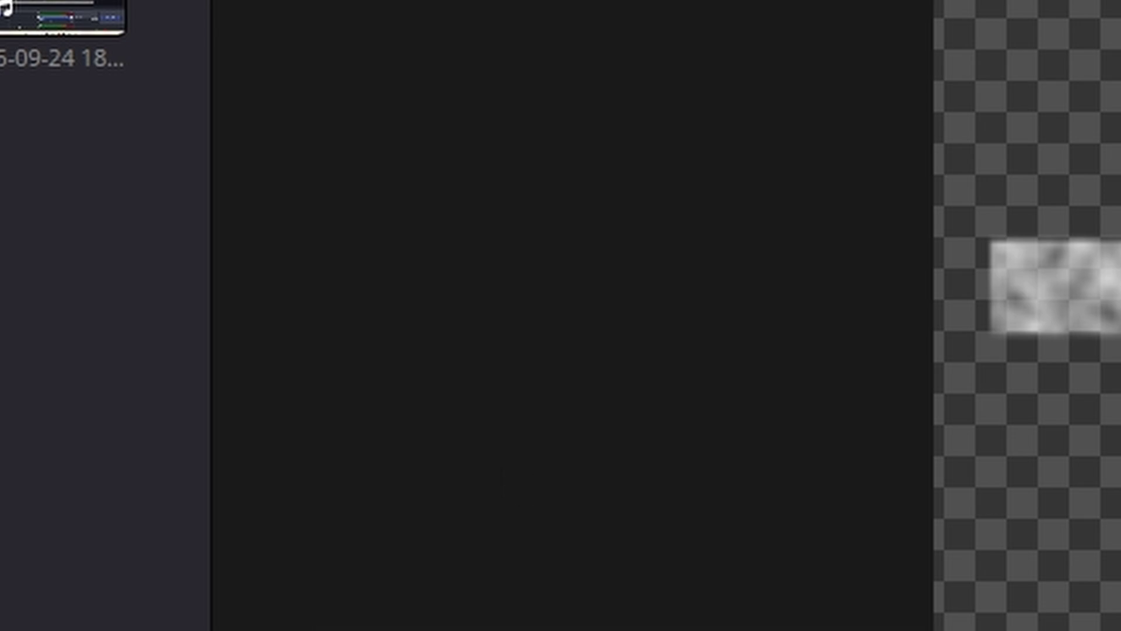
pyautogui.click(601, 291)
pyautogui.hotkey('ctrl', 'v')
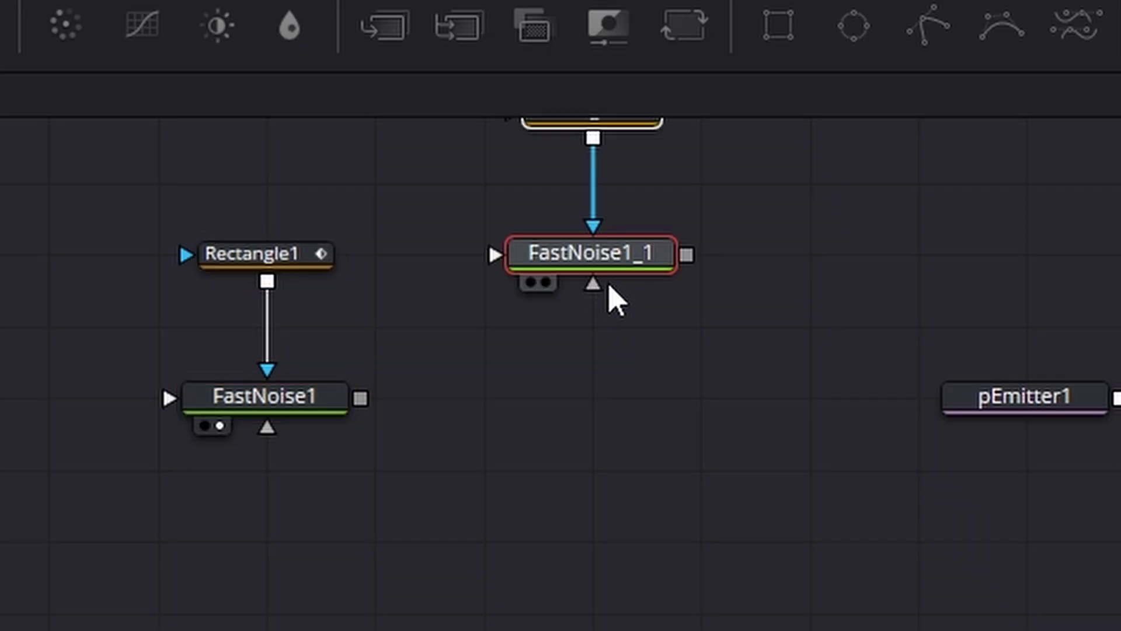
pyautogui.moveTo(601, 283); pyautogui.dragTo(601, 356)
pyautogui.click(602, 188)
pyautogui.scroll(1, 700, 198)
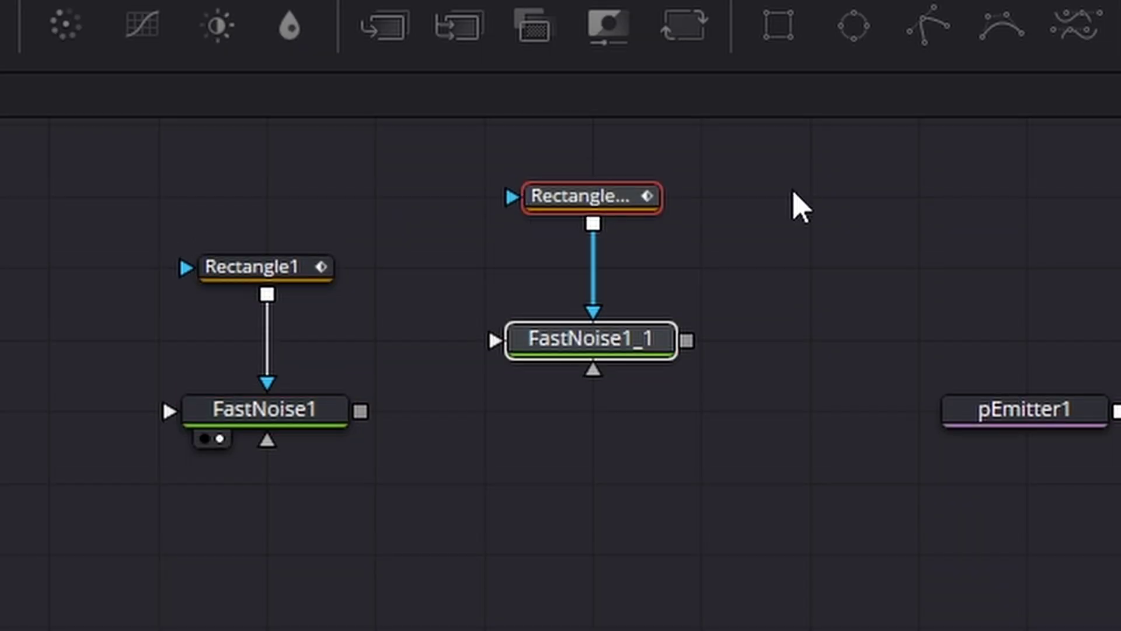
pyautogui.click(964, 202)
# - Shift both Width keyframes of the duplicated rectangle in the Keyframes editor so its animation starts at about frame 17
pyautogui.moveTo(561, 248)
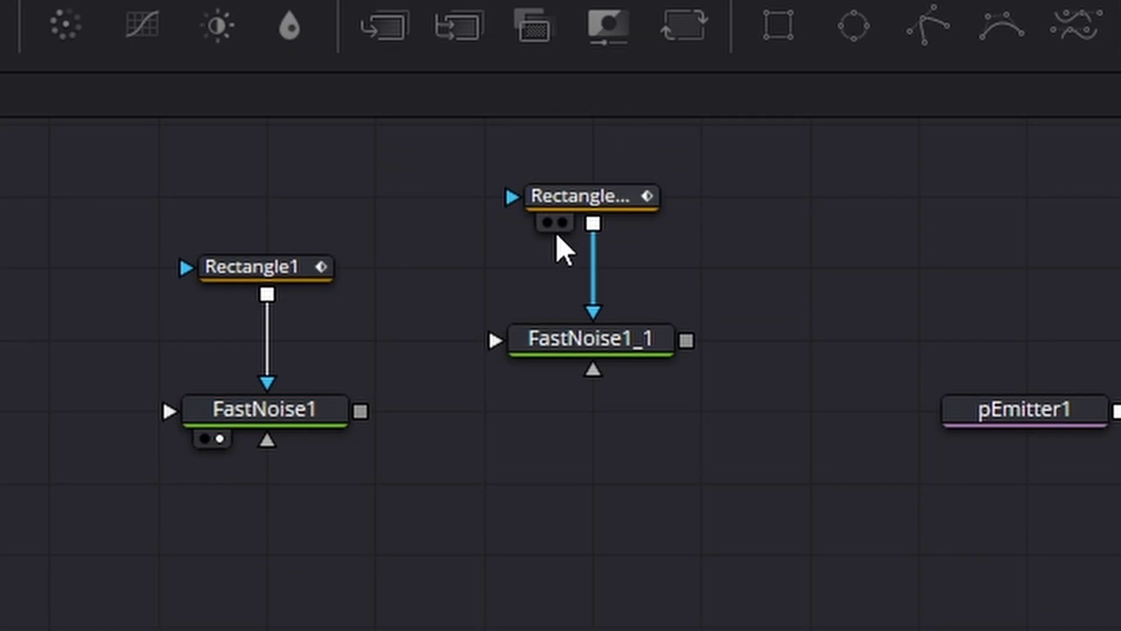
pyautogui.click(577, 200)
pyautogui.click(580, 97)
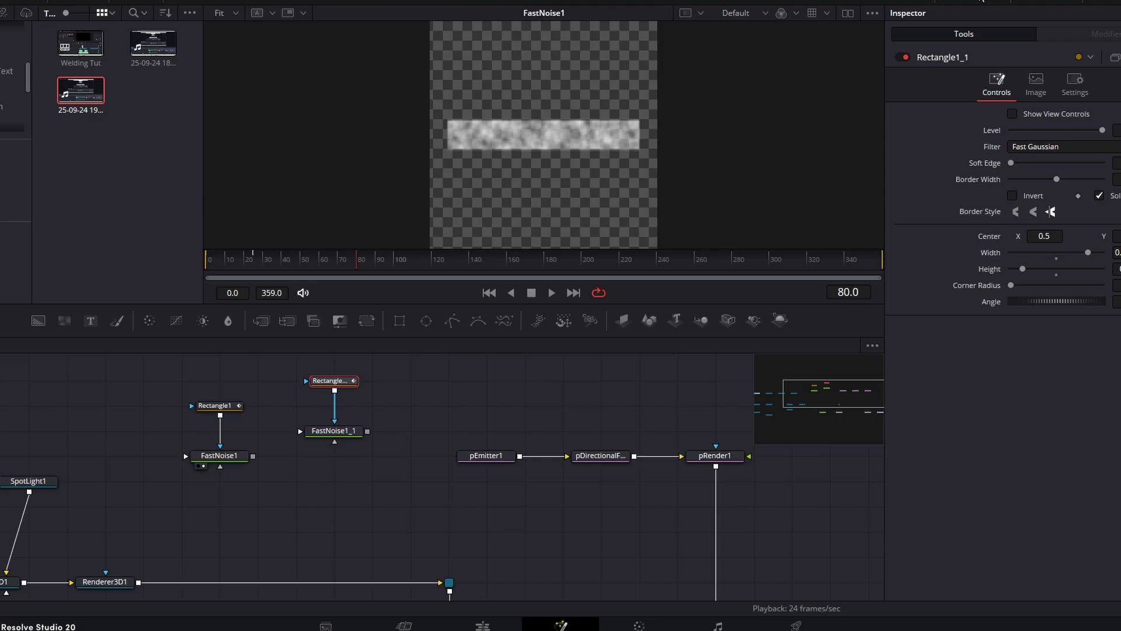
pyautogui.click(321, 379)
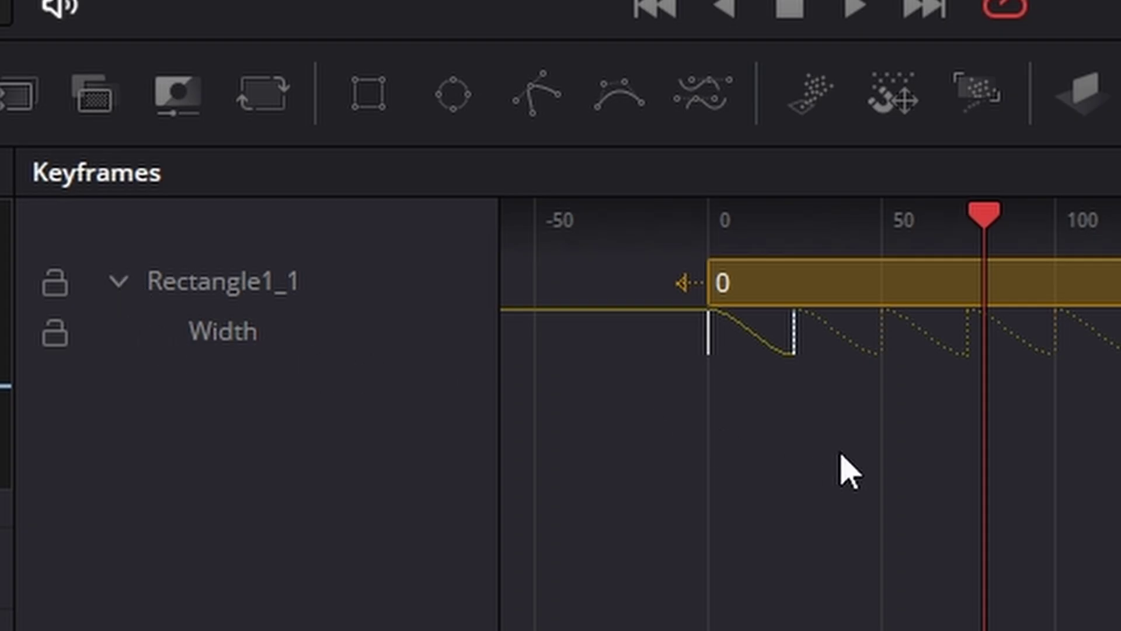
pyautogui.moveTo(557, 431); pyautogui.dragTo(484, 395)
pyautogui.moveTo(643, 338); pyautogui.dragTo(766, 349)
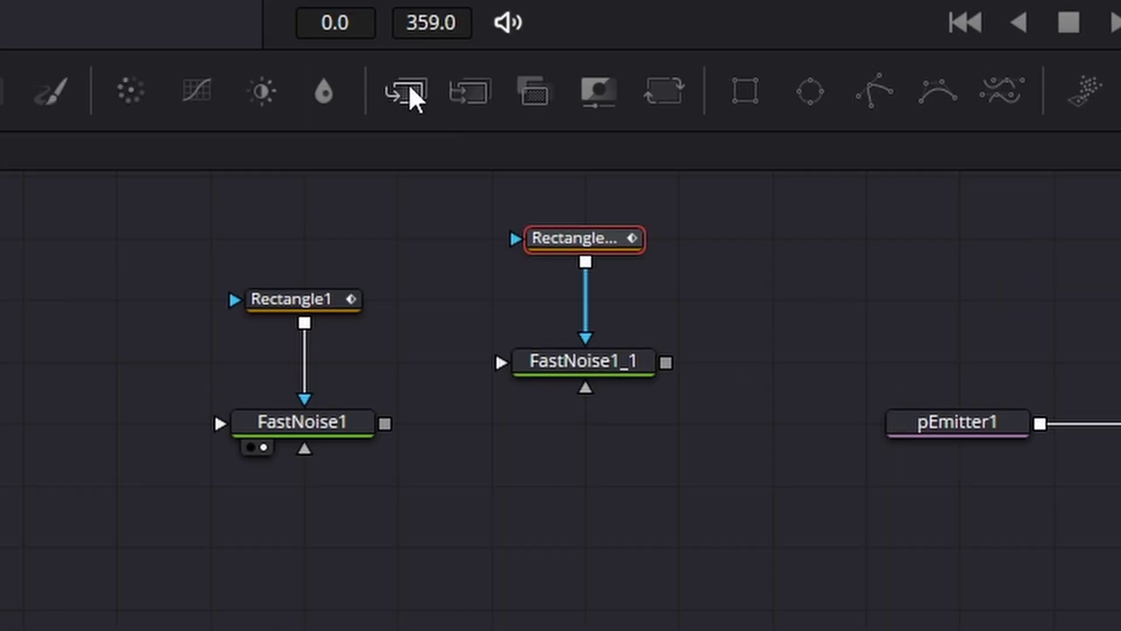
# - Add a Merge node below FastNoise1_1 with FastNoise1 as its background and FastNoise1_1 as its foreground
pyautogui.moveTo(403, 91); pyautogui.dragTo(586, 482)
pyautogui.moveTo(385, 424); pyautogui.dragTo(549, 494)
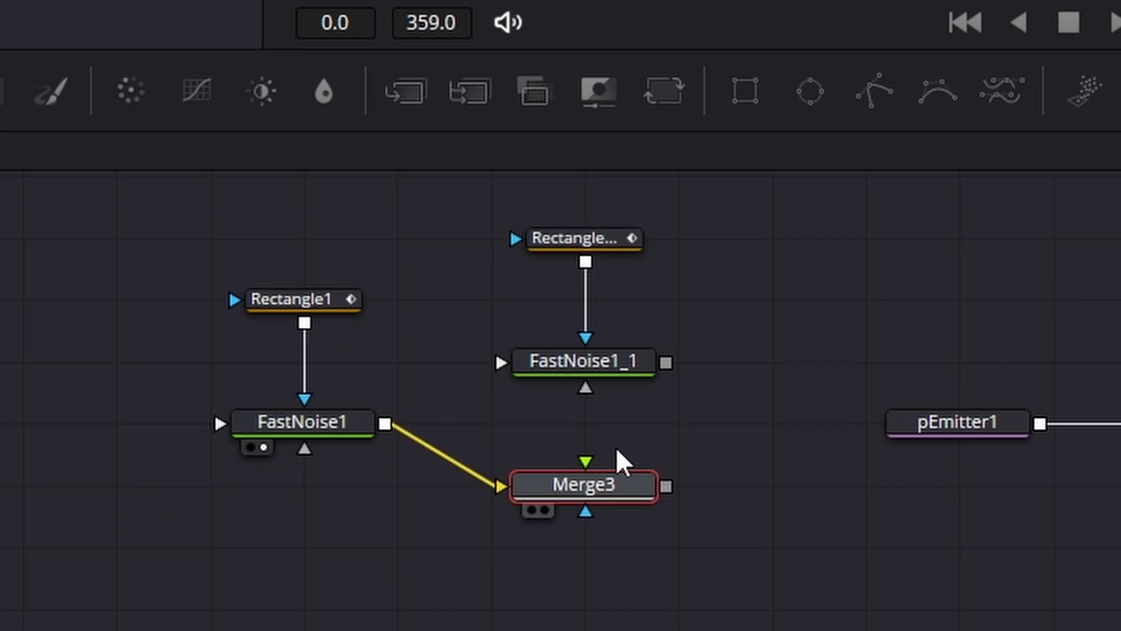
pyautogui.moveTo(665, 363); pyautogui.dragTo(596, 491)
# - Set pEmitter1's particle style to Bitmap and feed Merge3's output into it as the style bitmap
pyautogui.moveTo(666, 486); pyautogui.dragTo(947, 433)
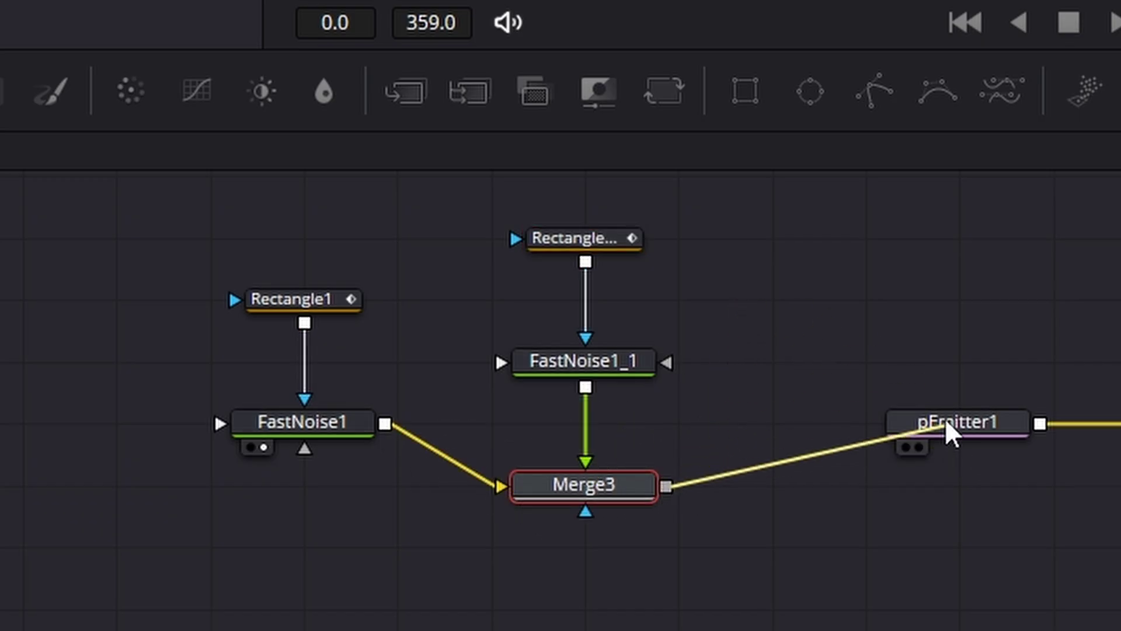
pyautogui.click(997, 436)
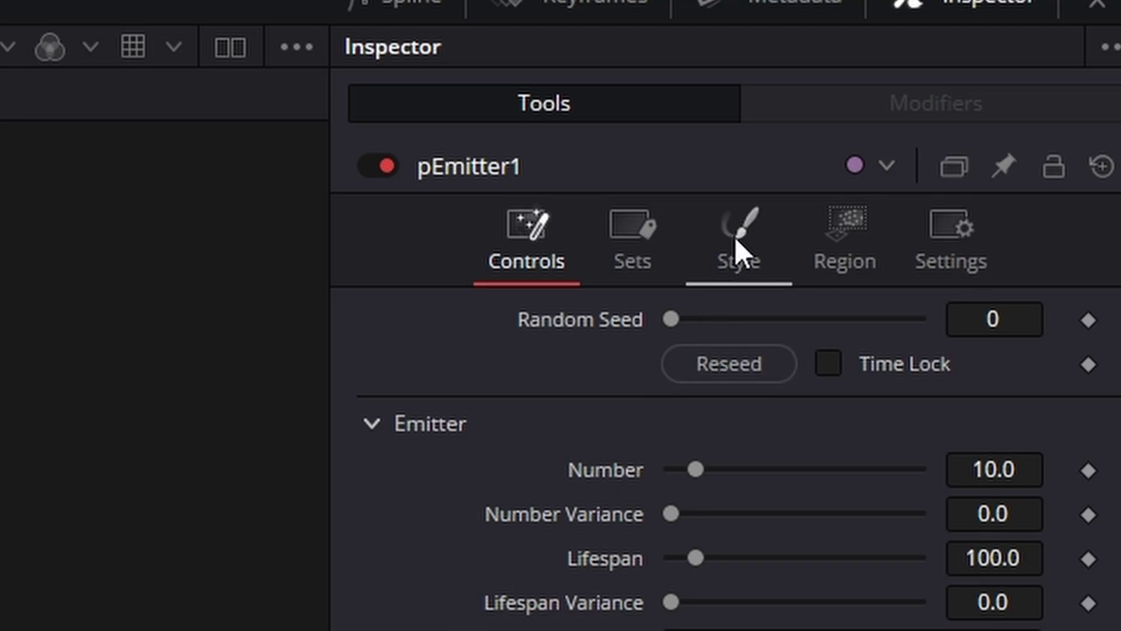
pyautogui.click(736, 245)
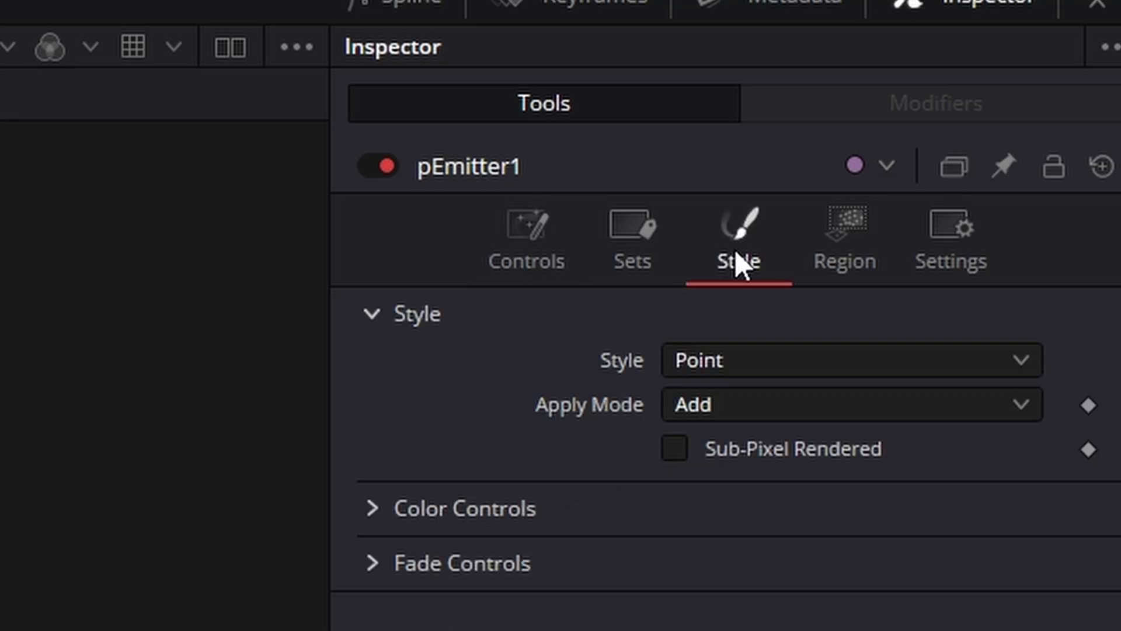
pyautogui.click(745, 364)
pyautogui.click(770, 447)
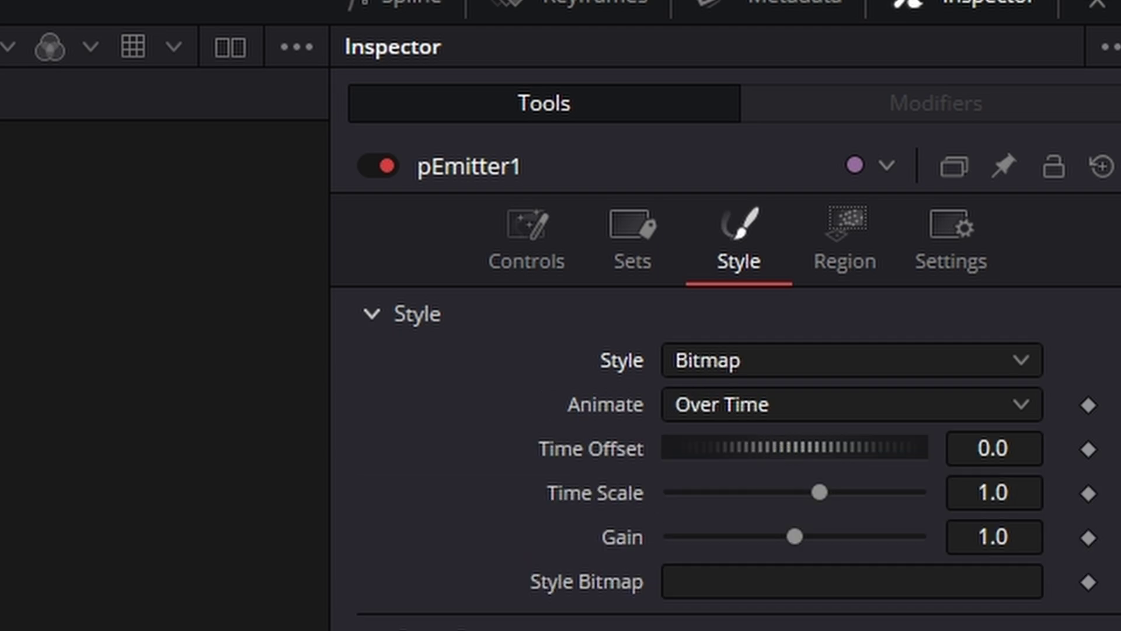
pyautogui.click(1009, 181)
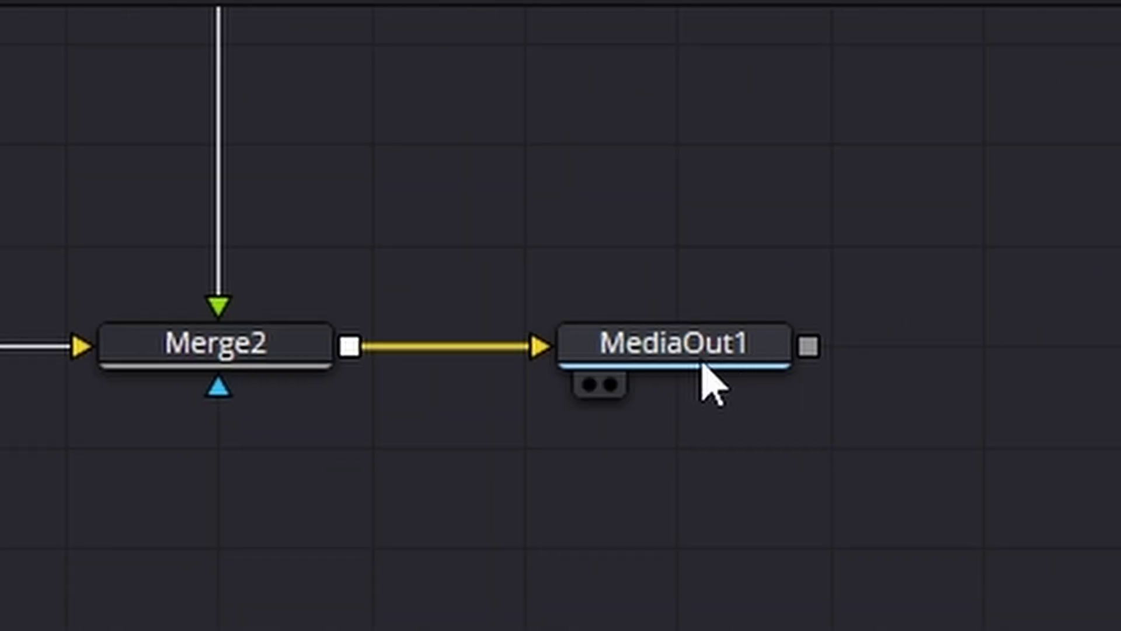
pyautogui.click(697, 358)
pyautogui.click(607, 386)
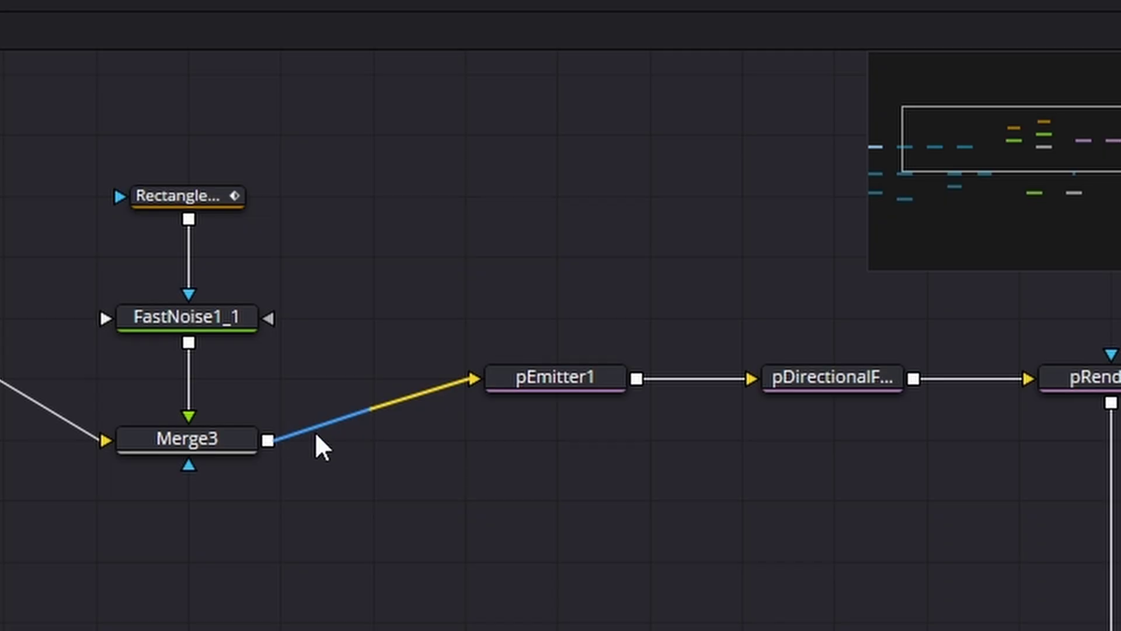
# - Set pEmitter1's rotation mode to Rotation Relative to Motion with Always Face Camera off, and preview the animation
pyautogui.click(537, 386)
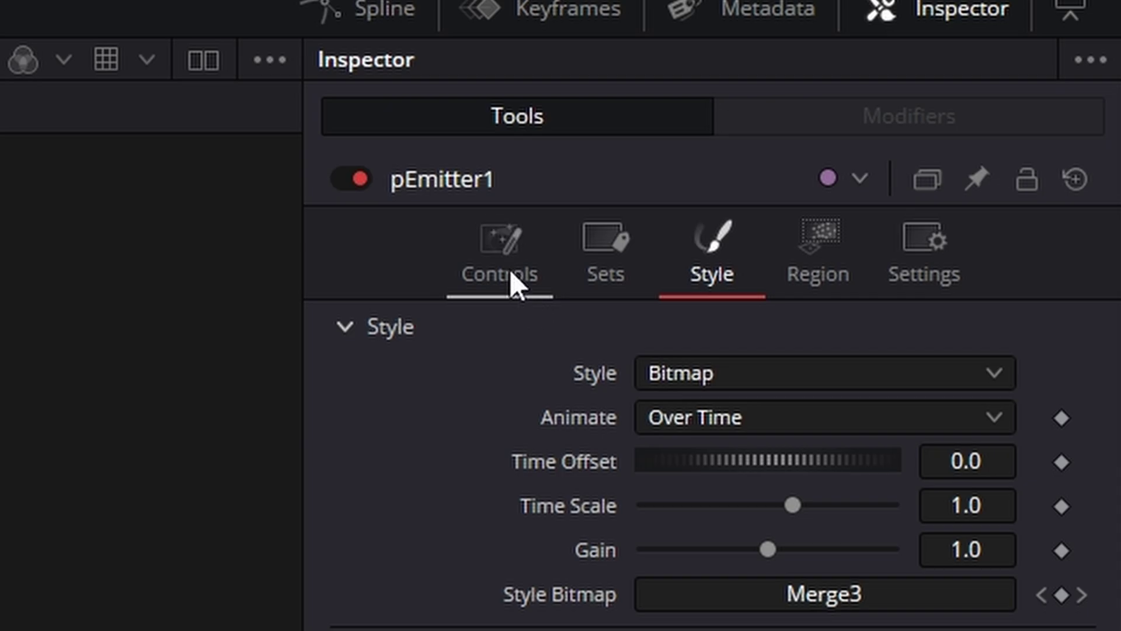
pyautogui.click(510, 269)
pyautogui.click(348, 304)
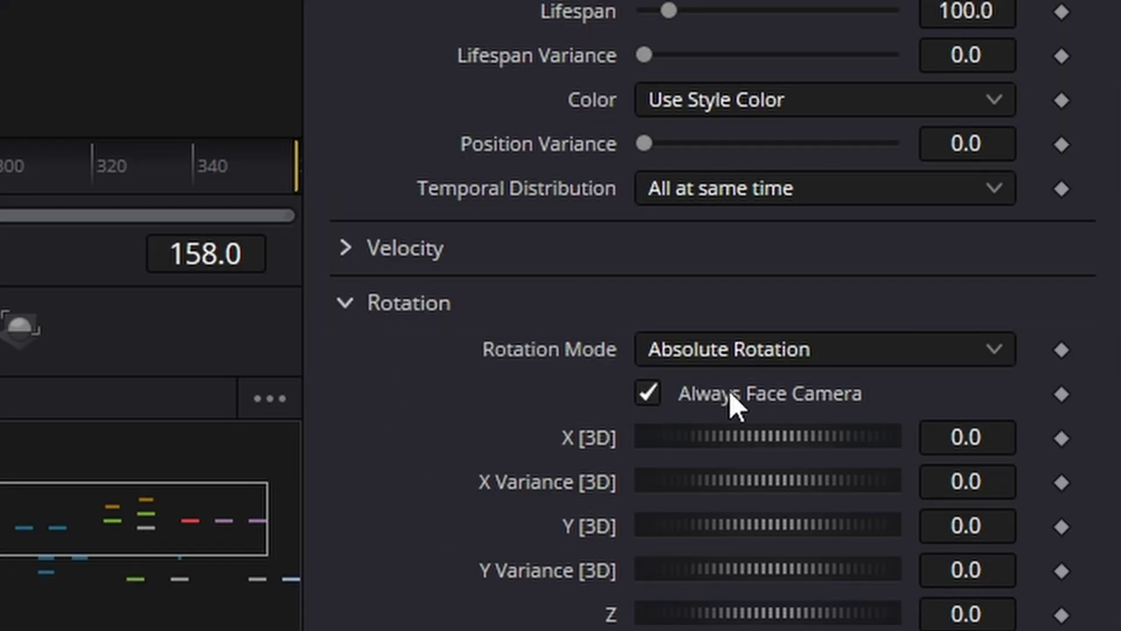
pyautogui.click(716, 342)
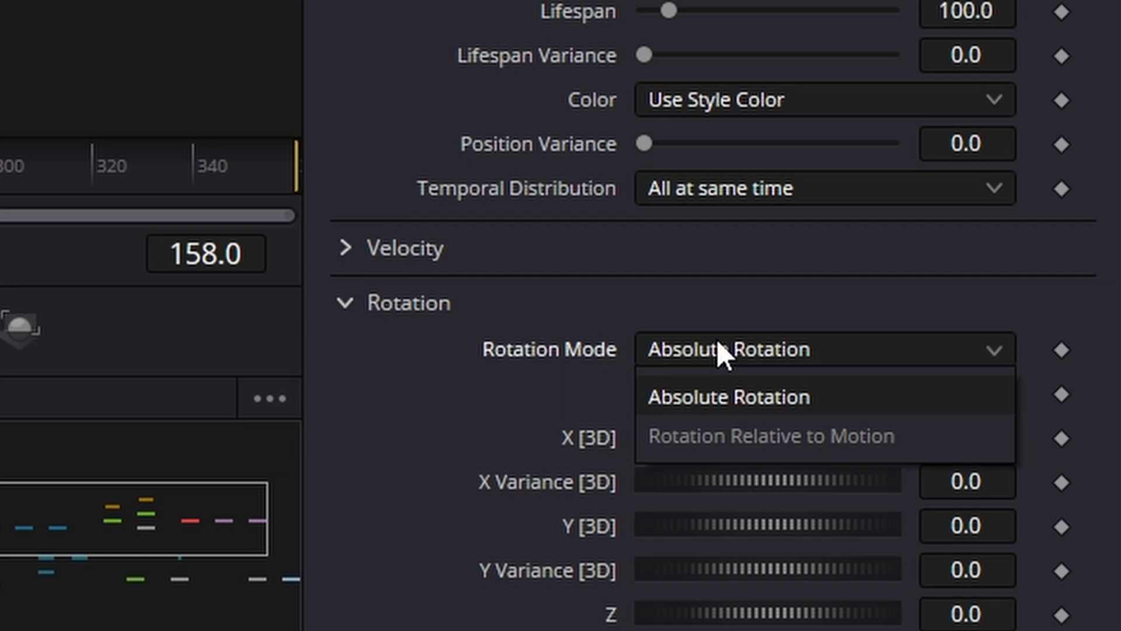
pyautogui.click(808, 430)
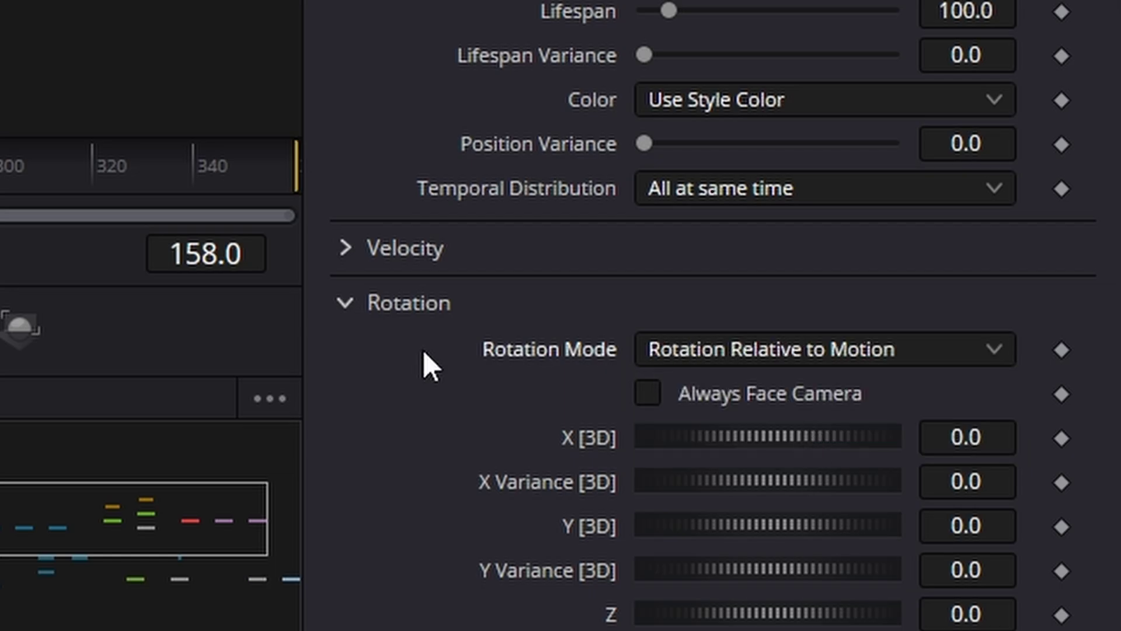
pyautogui.click(606, 587)
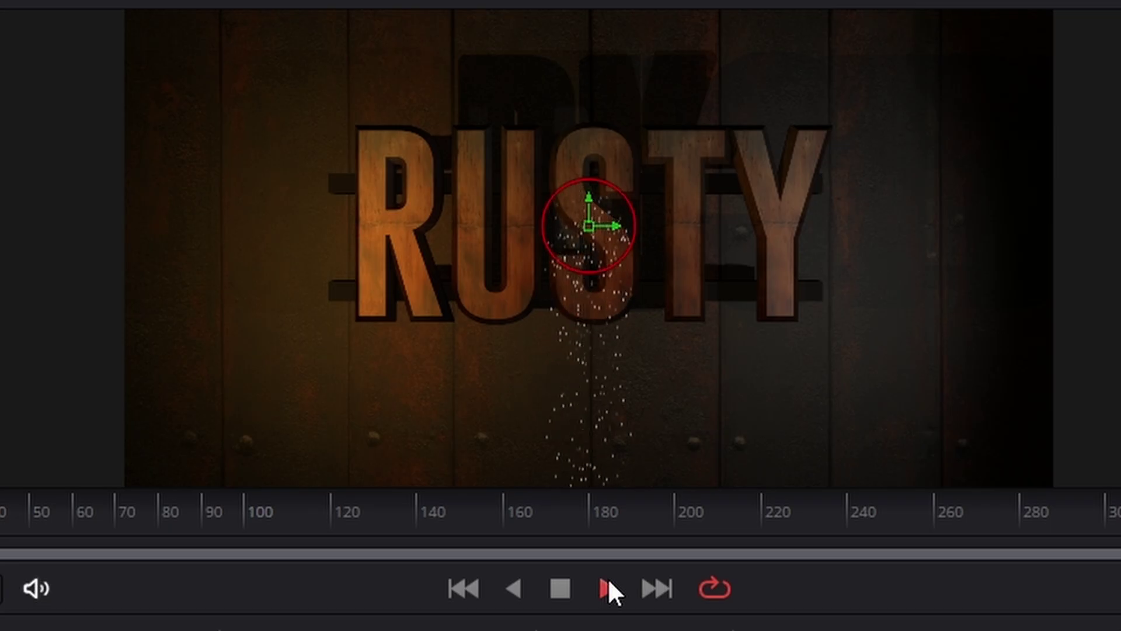
pyautogui.click(561, 586)
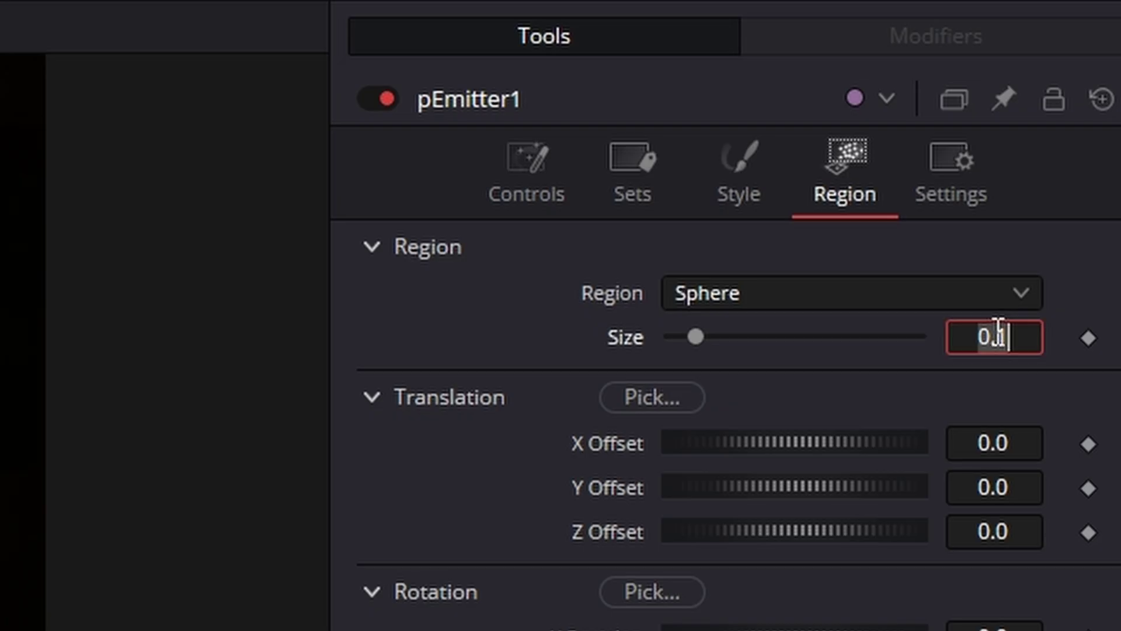
# - Set the size of pEmitter1's Sphere region to 0.004388 and move the emitter up toward the letter R
pyautogui.write('0.00')
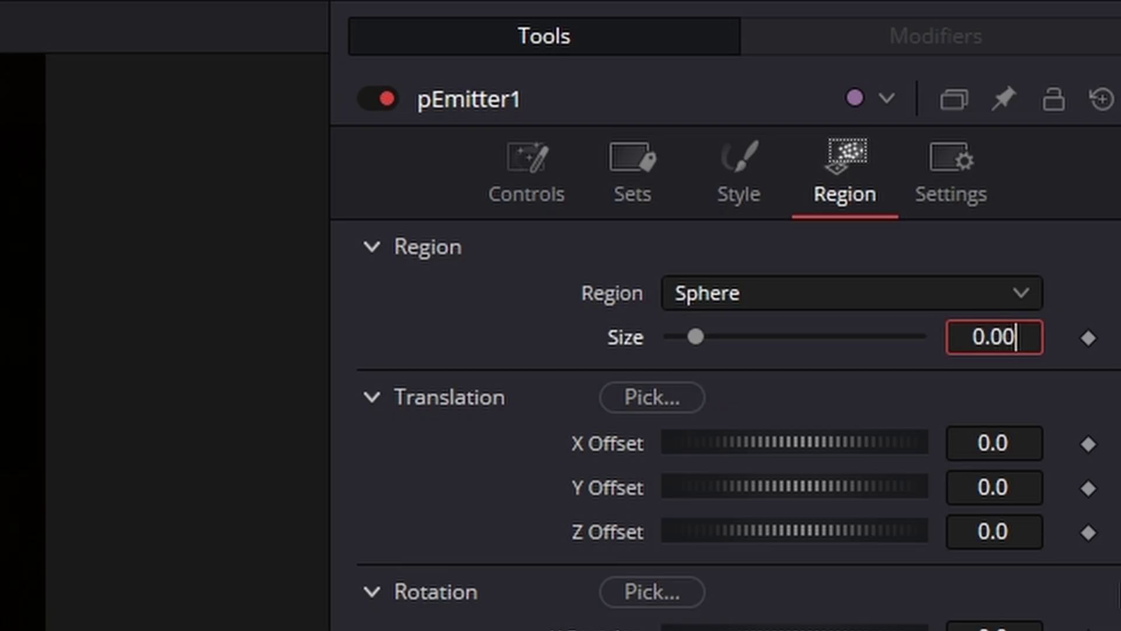
pyautogui.press('Return')
pyautogui.write('4388')
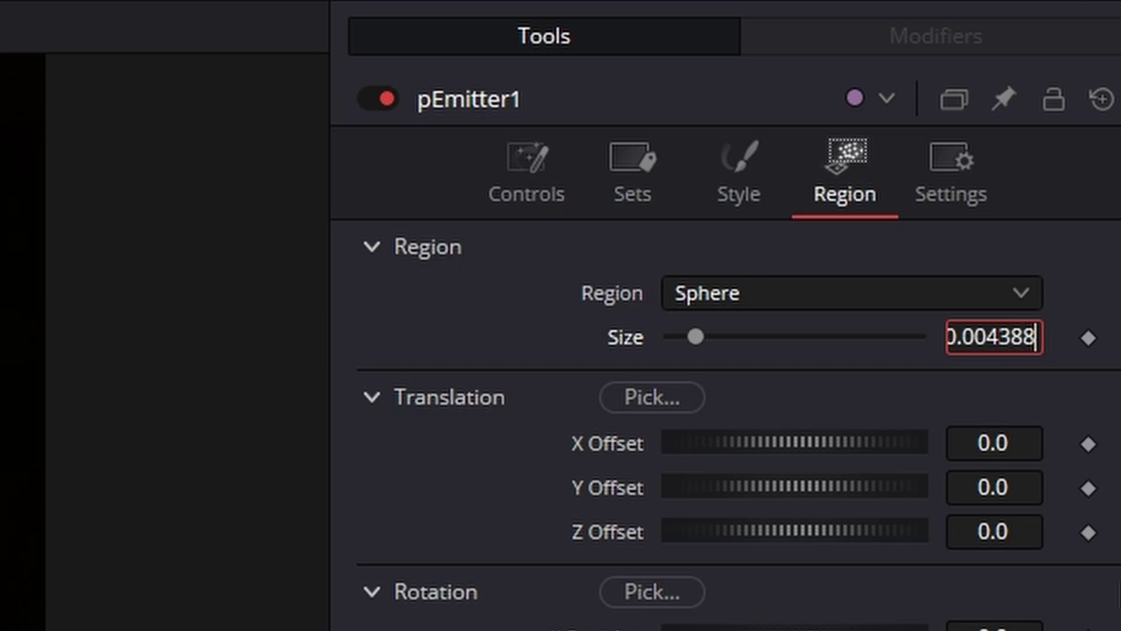
pyautogui.press('Tab')
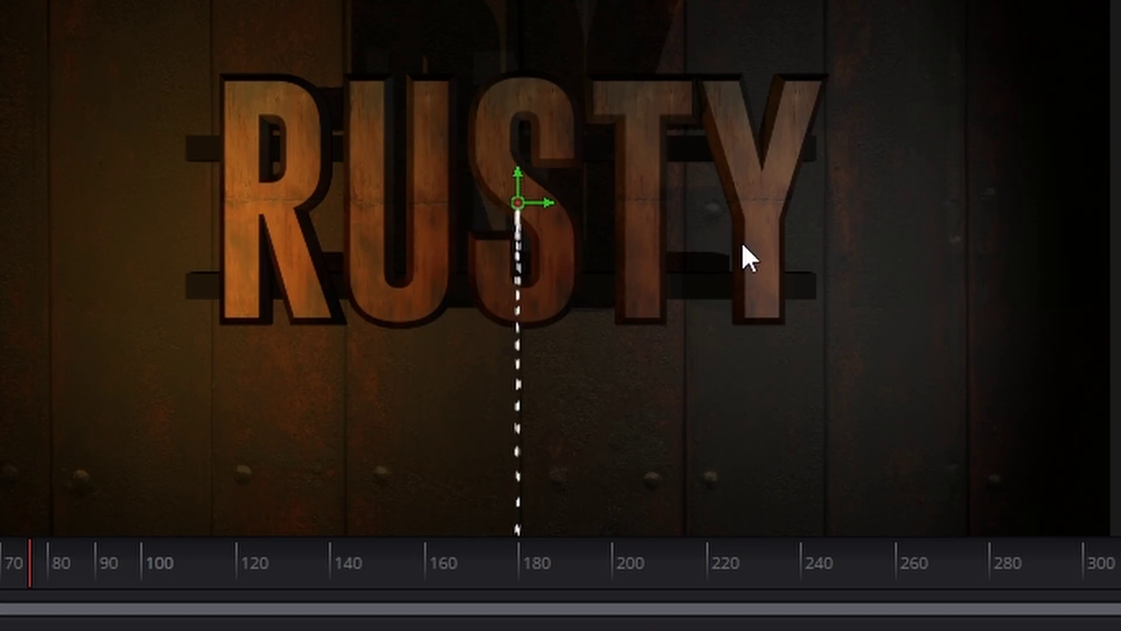
pyautogui.moveTo(549, 197); pyautogui.dragTo(255, 70)
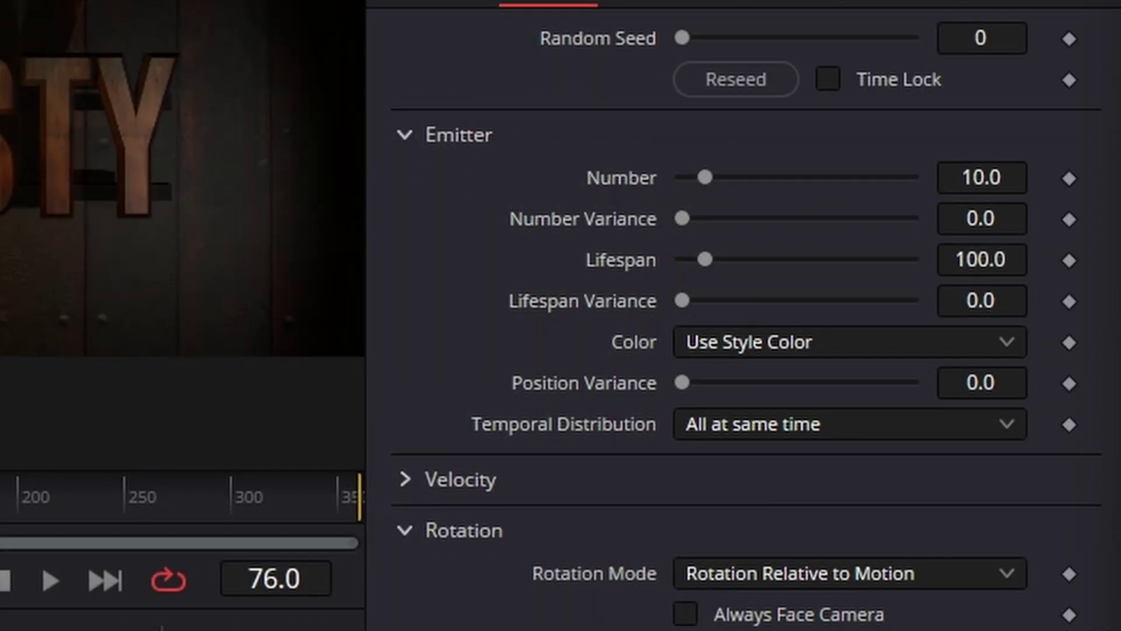
# - Set pEmitter1's Number to 25, Number Variance to 56 and Lifespan to 60
pyautogui.click(980, 177)
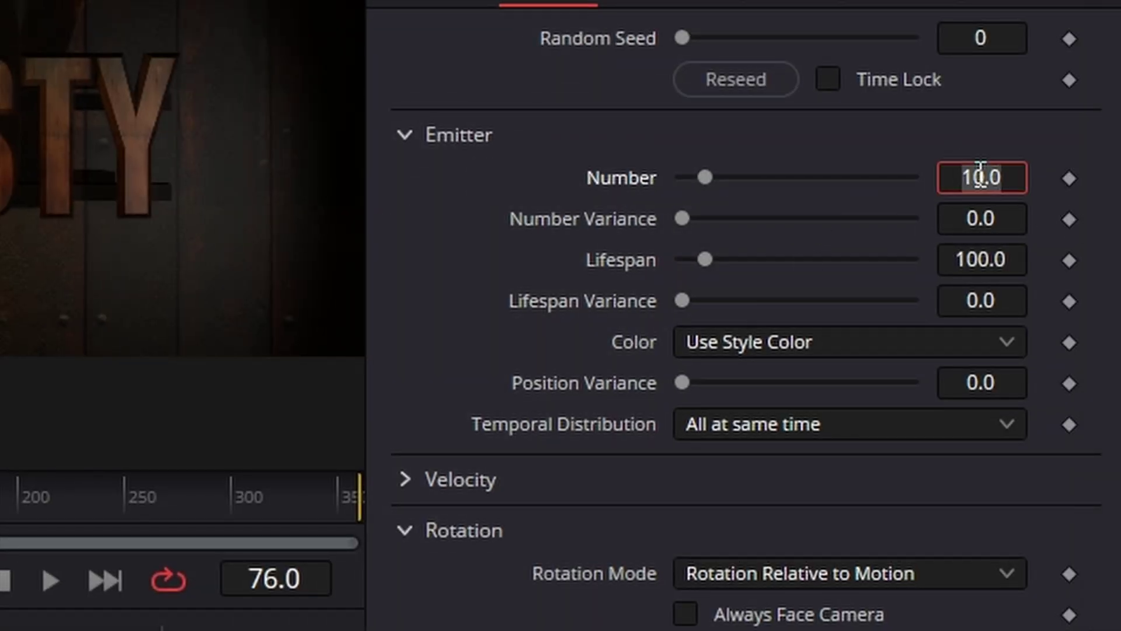
pyautogui.write('25')
pyautogui.press('Tab')
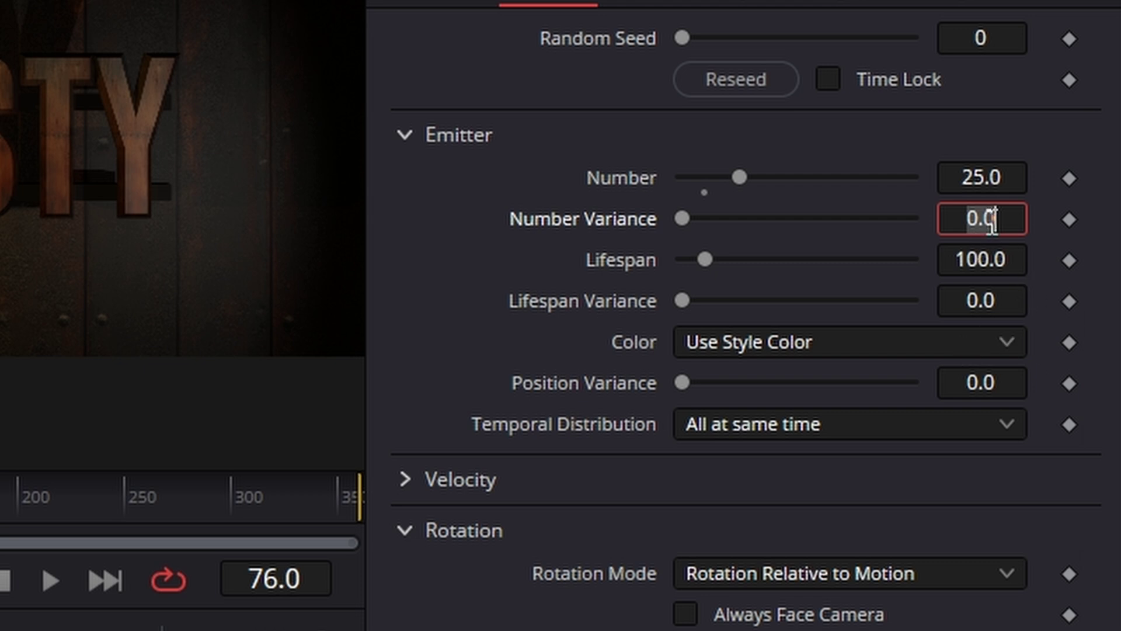
pyautogui.write('56')
pyautogui.press('Tab')
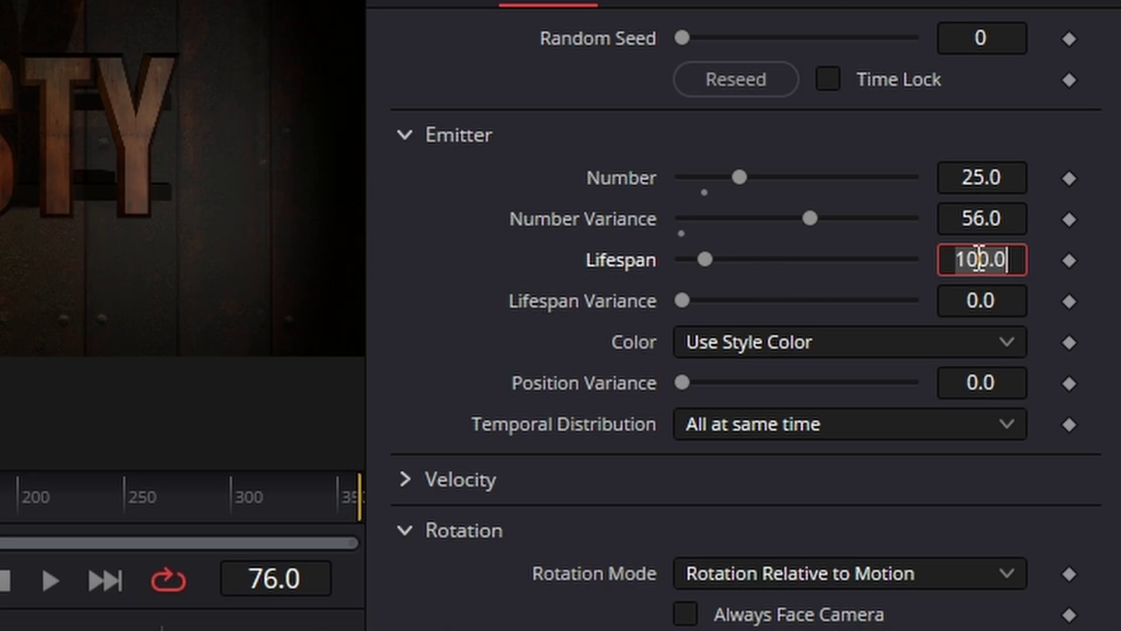
pyautogui.write('50')
pyautogui.press('Tab')
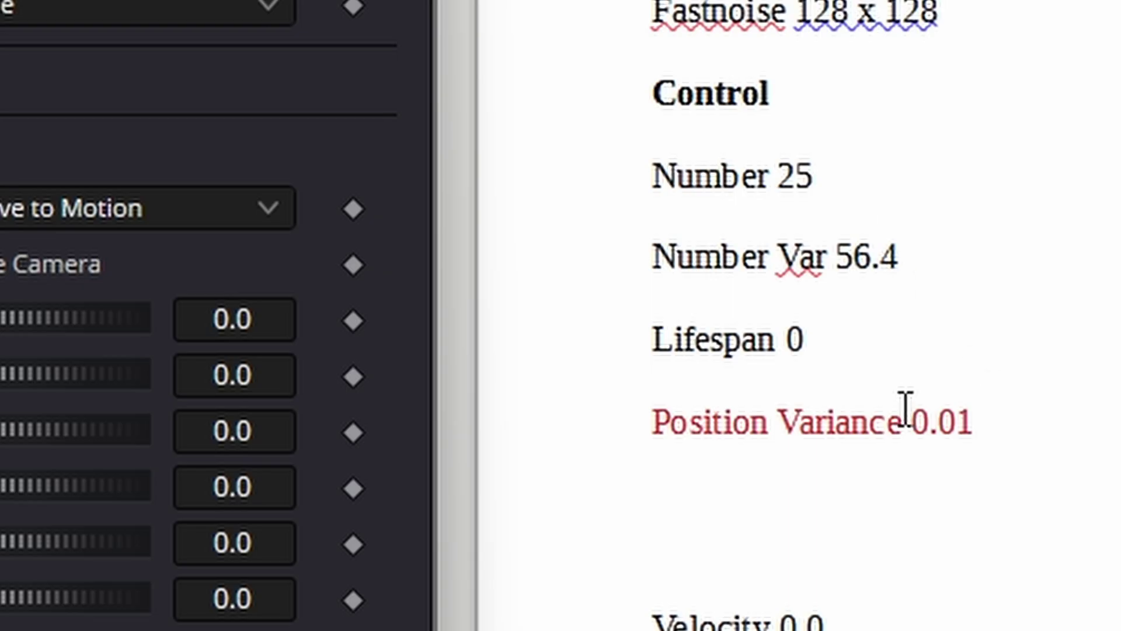
# - Set pEmitter1's Position Variance to 0.01
pyautogui.moveTo(650, 423); pyautogui.dragTo(1062, 418)
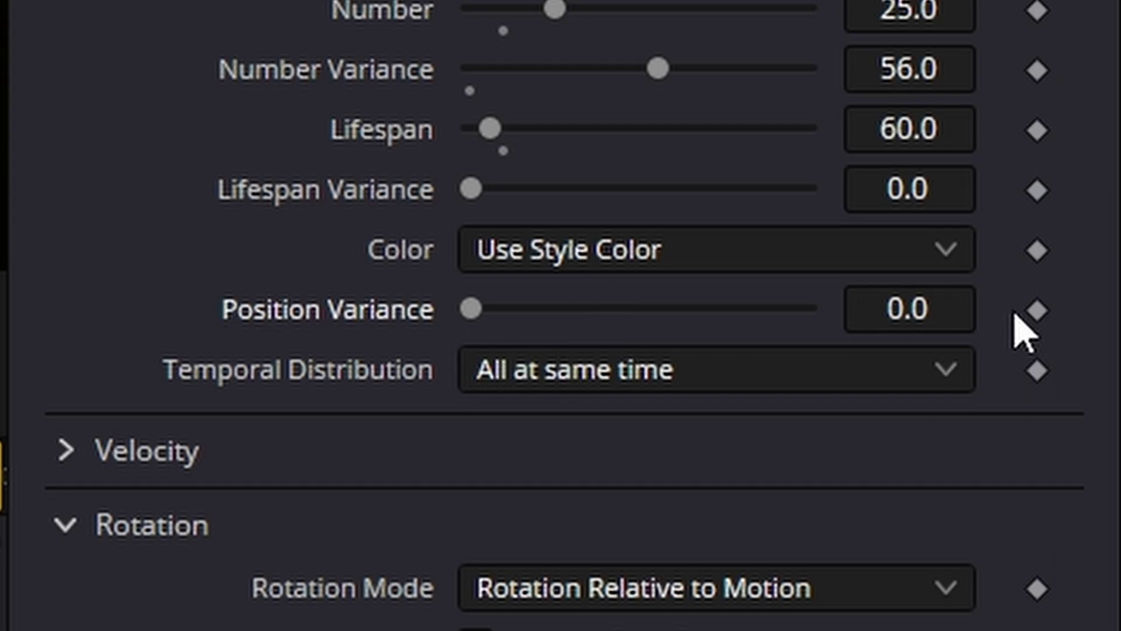
pyautogui.click(903, 294)
pyautogui.doubleClick(904, 293)
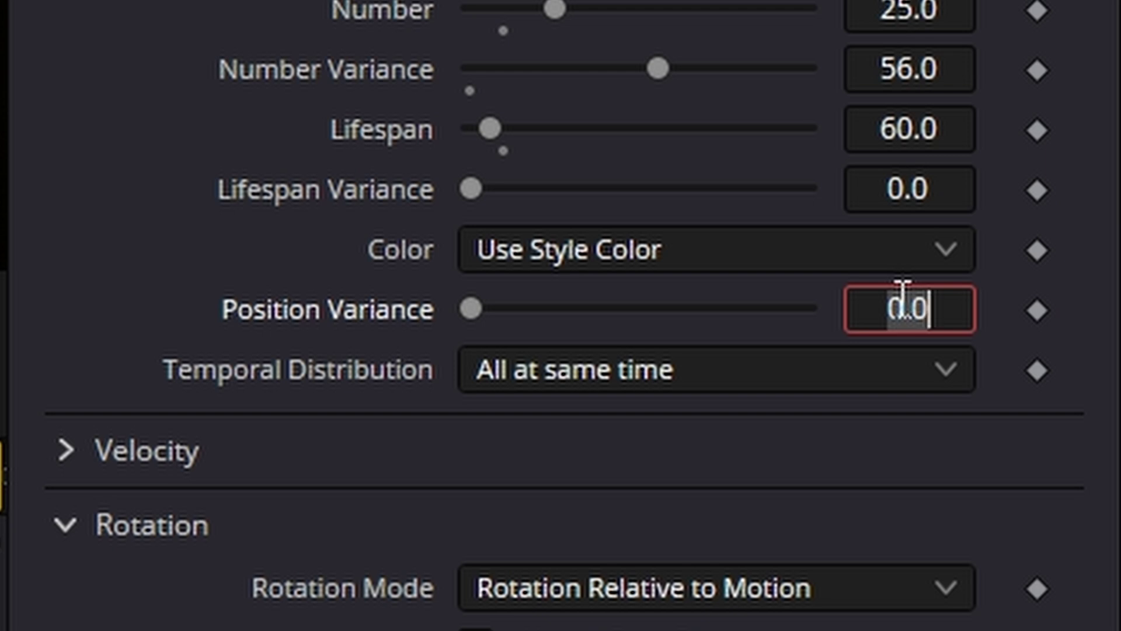
pyautogui.write('0.0')
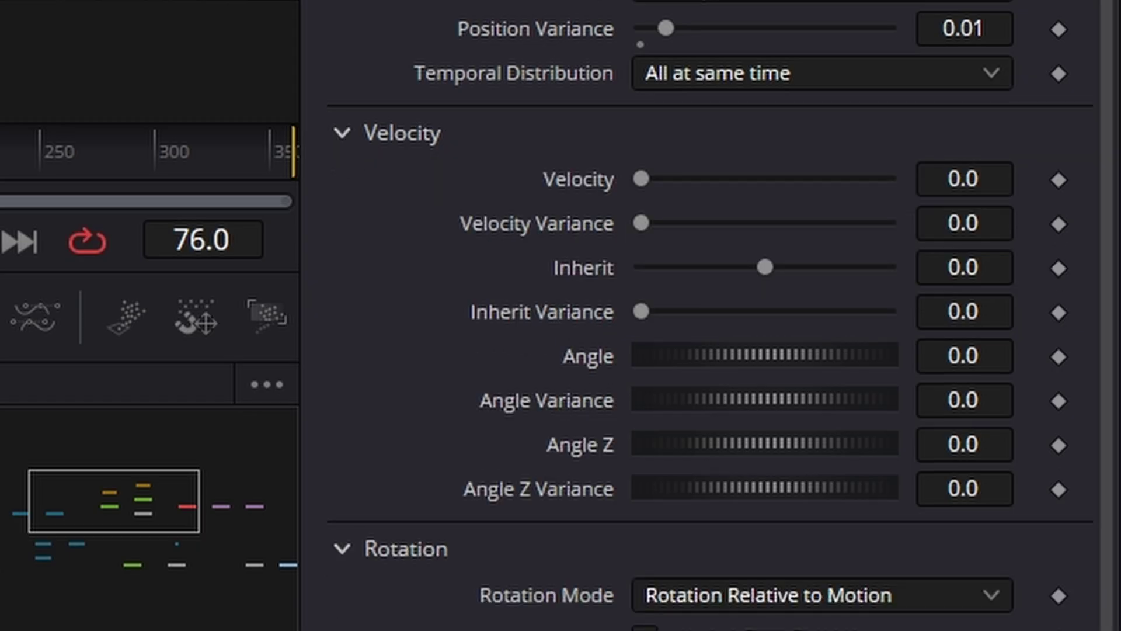
# - Set pEmitter1's Velocity Variance to 0.057 and its Temporal Distribution to Randomly distributed
pyautogui.scroll(-3, 1098, 476)
pyautogui.scroll(1, 646, 441)
pyautogui.click(969, 221)
pyautogui.write('0.')
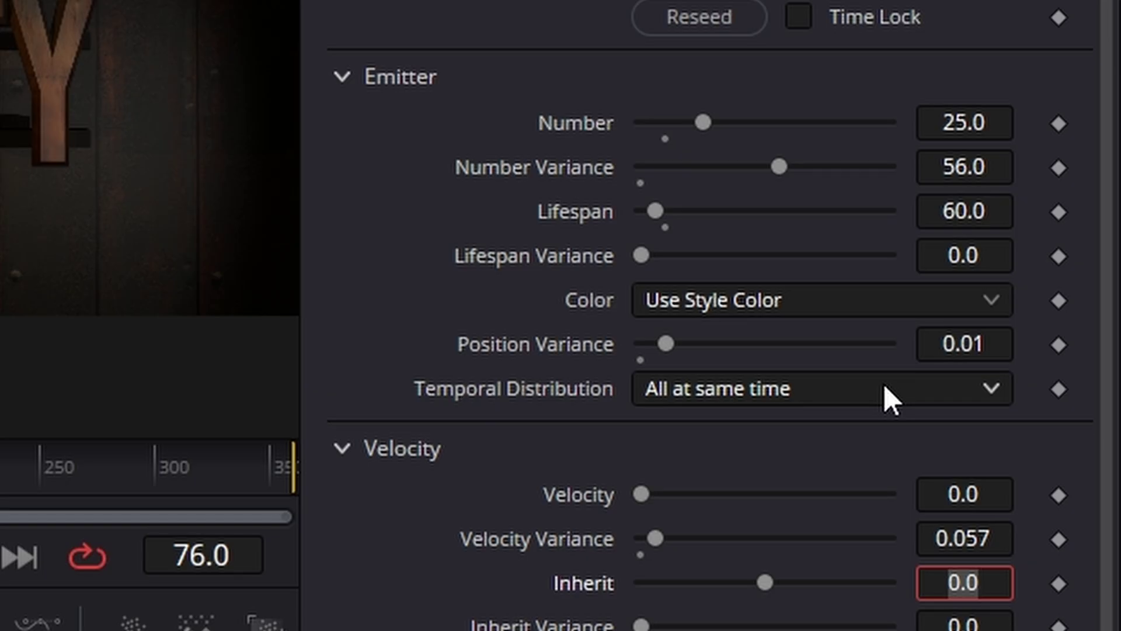
pyautogui.click(885, 400)
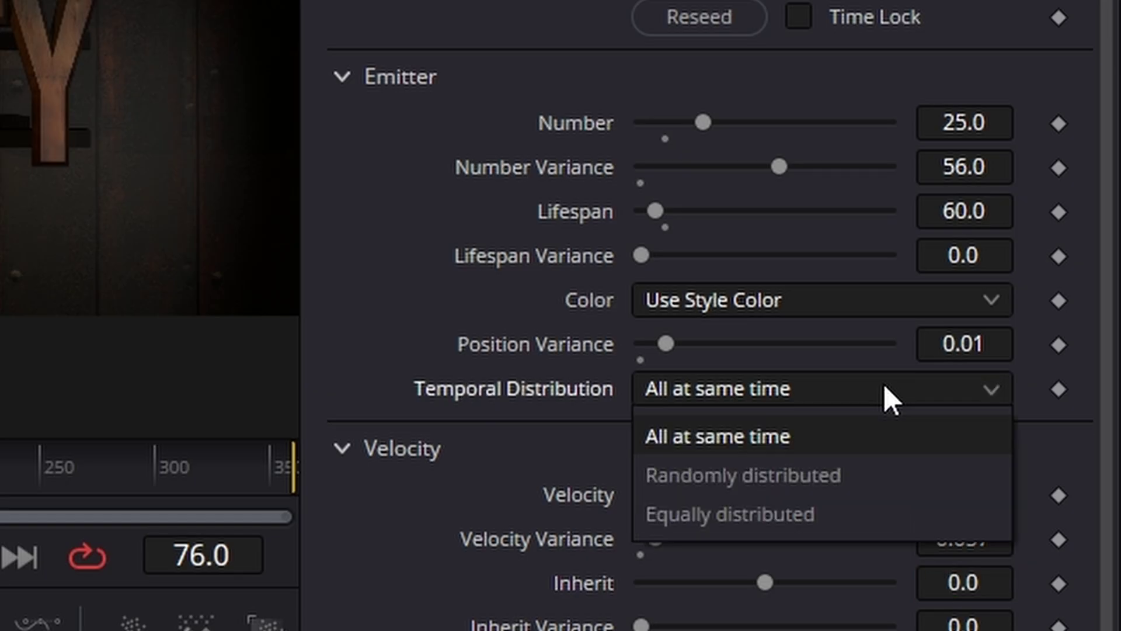
pyautogui.click(896, 474)
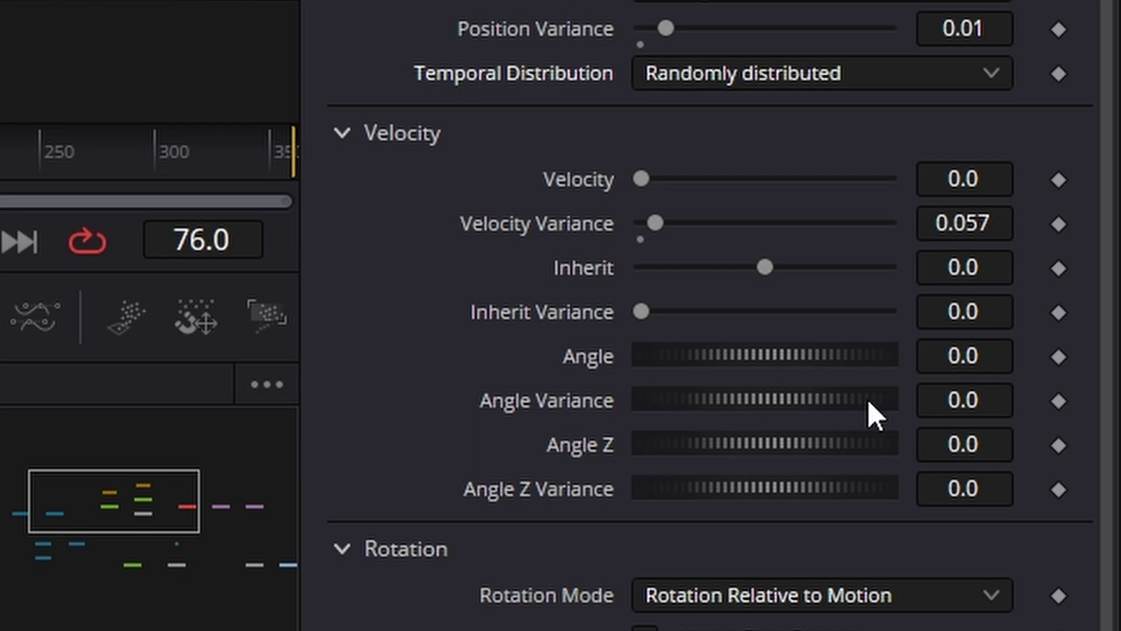
# - Set pEmitter1's velocity Angle Variance to 326, Angle Z to 262 and Angle Z Variance to 245
pyautogui.click(962, 402)
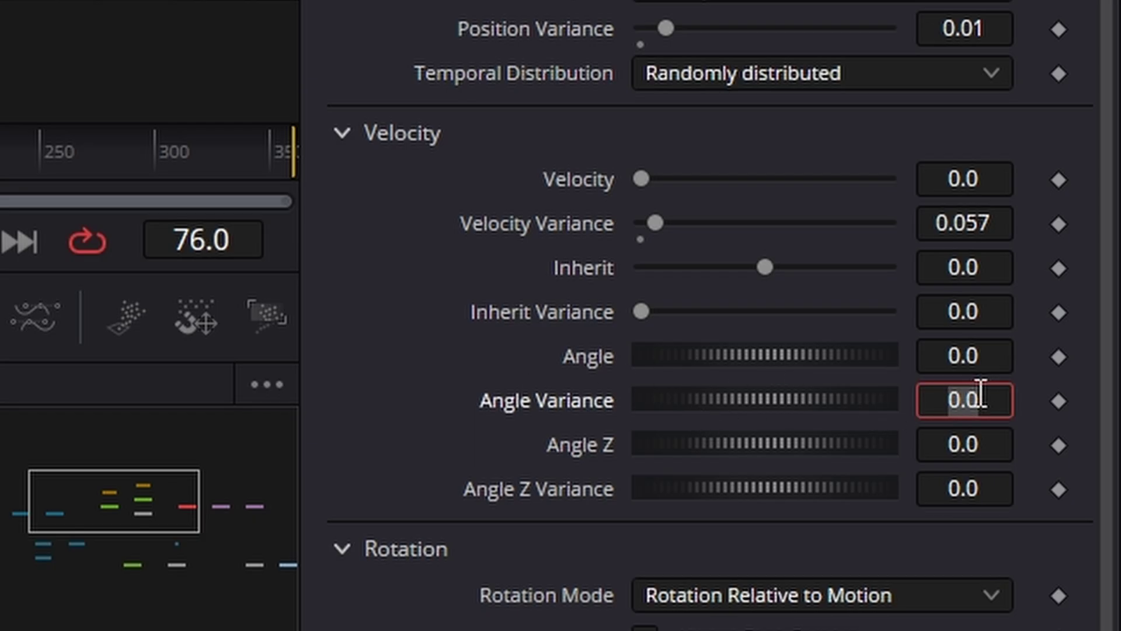
pyautogui.write('326')
pyautogui.press('Tab')
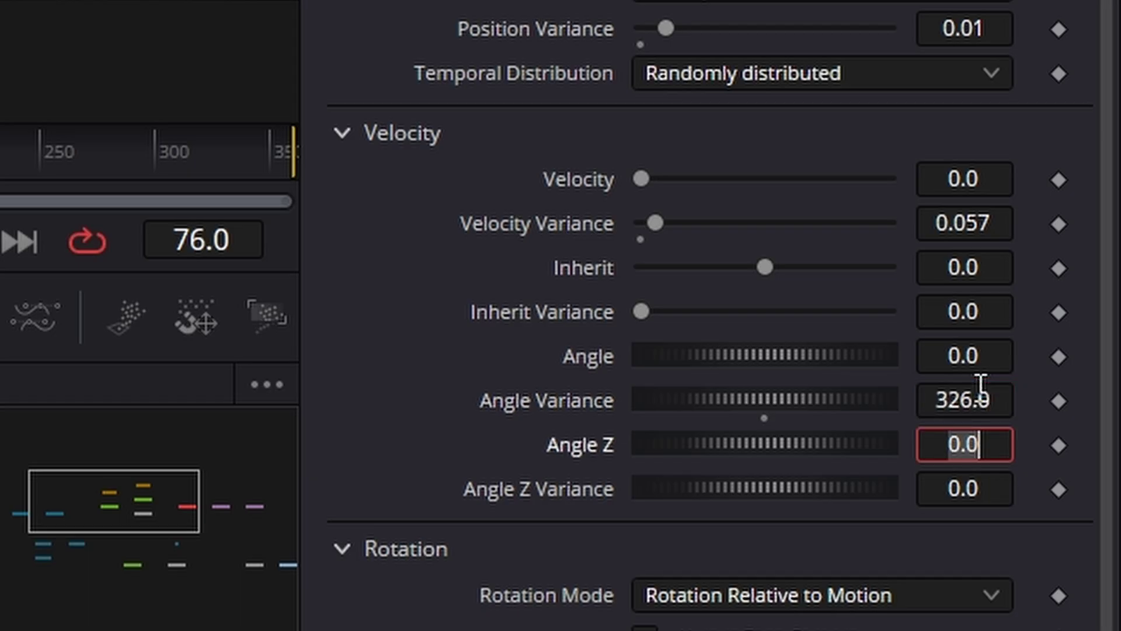
pyautogui.write('262')
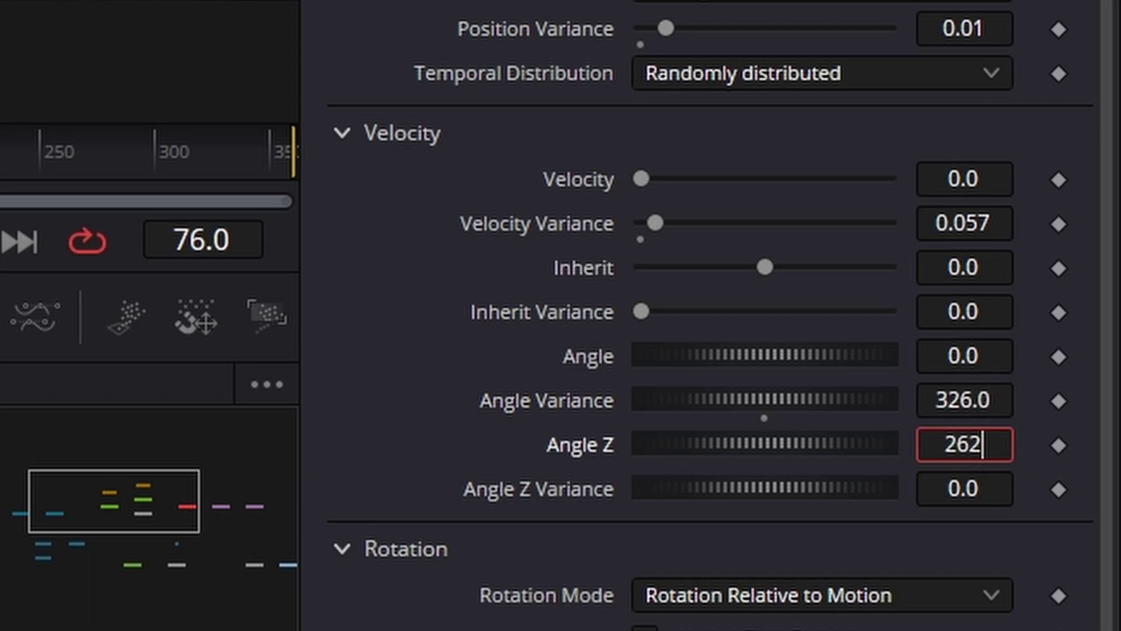
pyautogui.press('Tab')
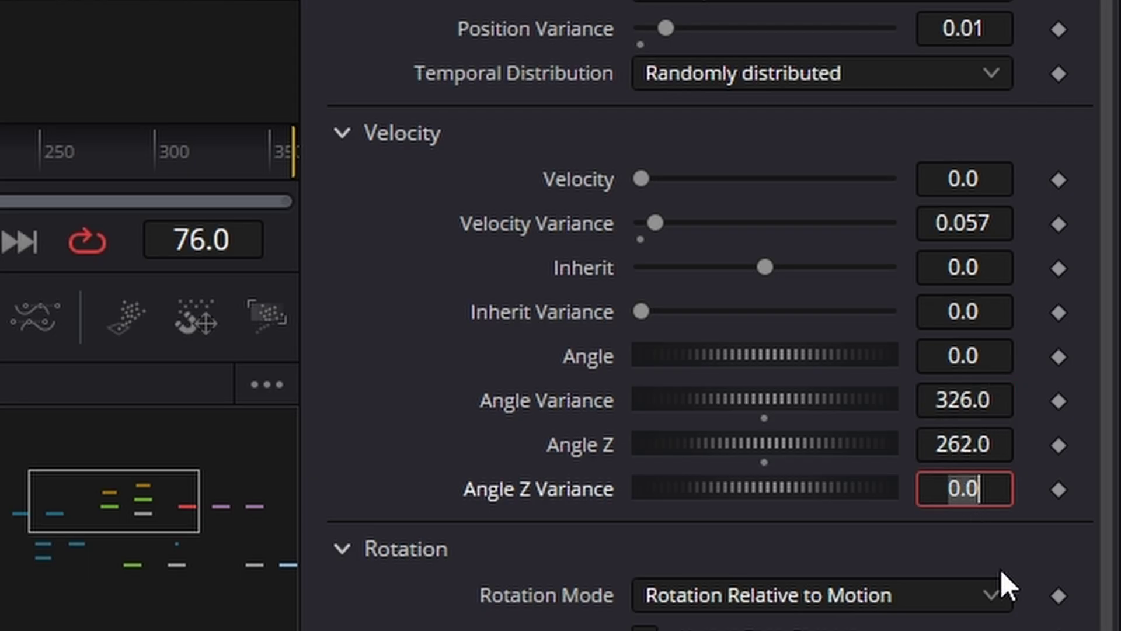
pyautogui.write('245')
pyautogui.press('Return')
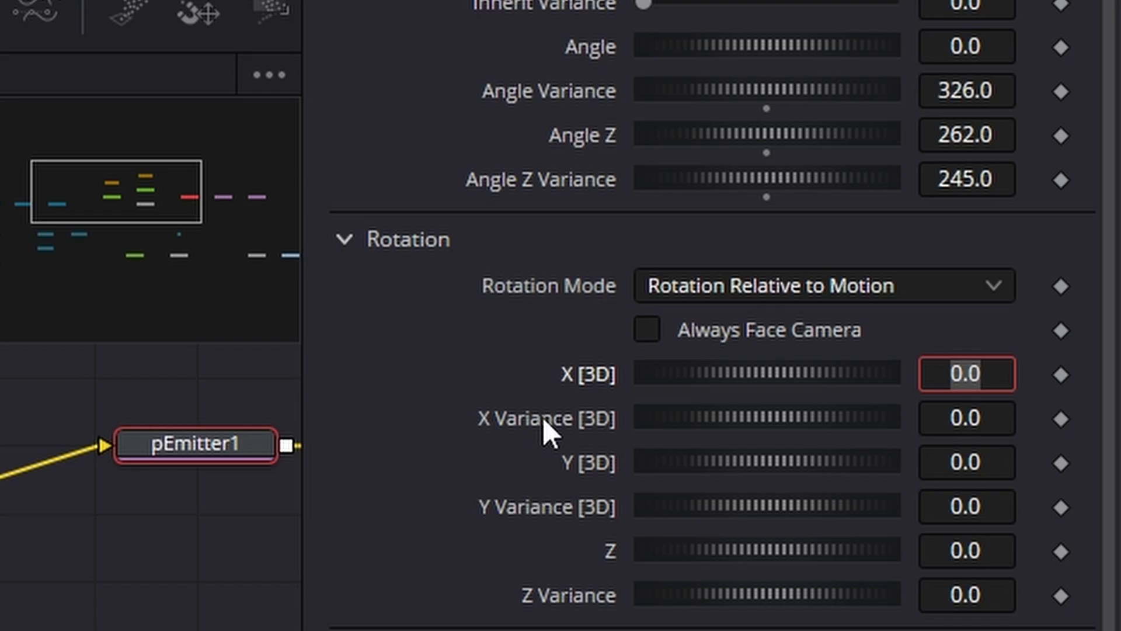
# - Set pEmitter1's X rotation variance to 529
pyautogui.click(965, 416)
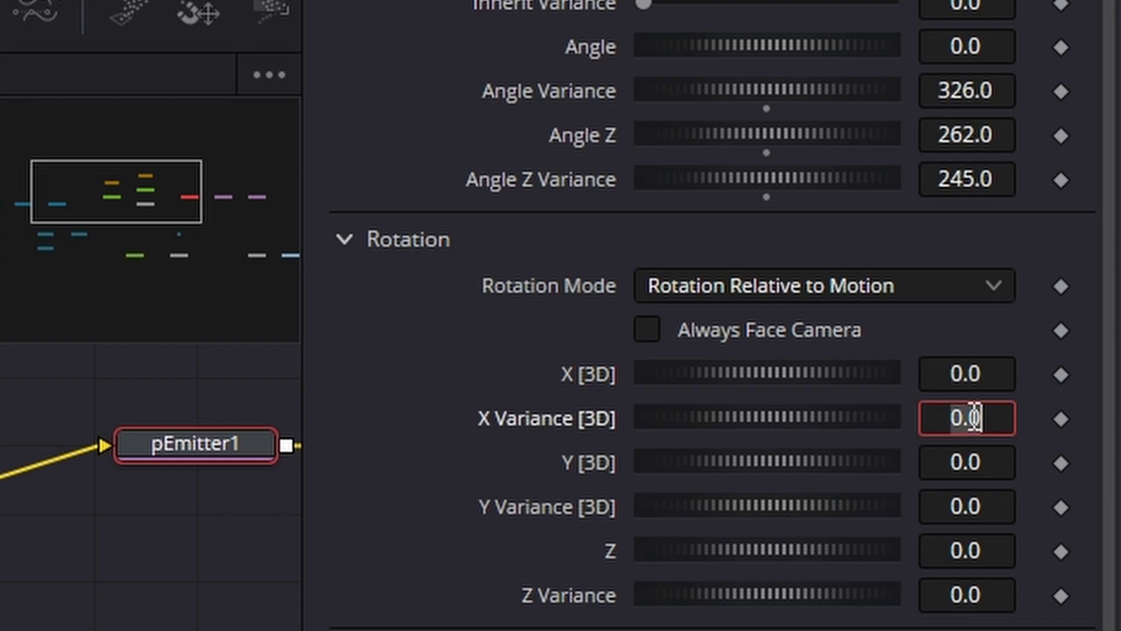
pyautogui.write('529')
pyautogui.press('Tab')
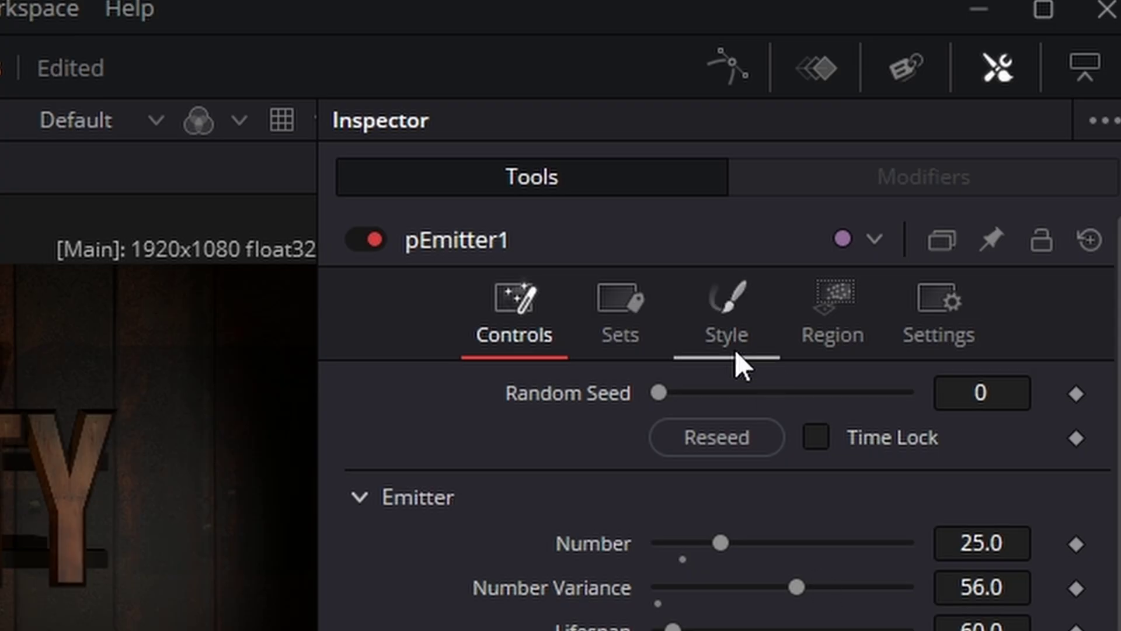
# - Add a yellow #ffee00 stop near the start of pEmitter1's Color Over Life gradient
pyautogui.click(732, 344)
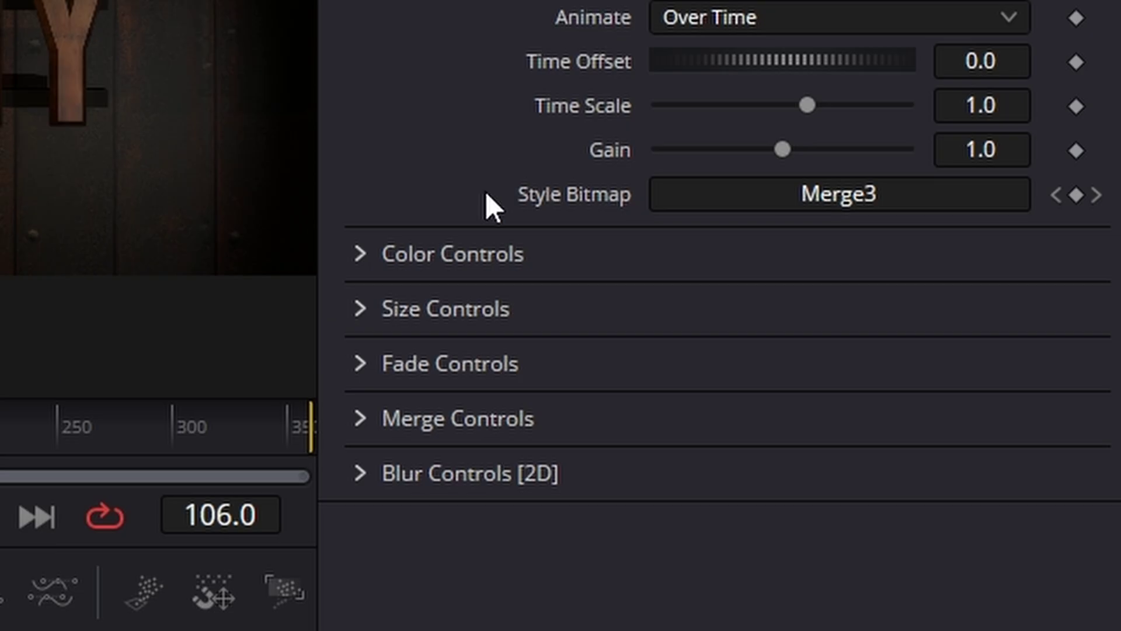
pyautogui.click(360, 253)
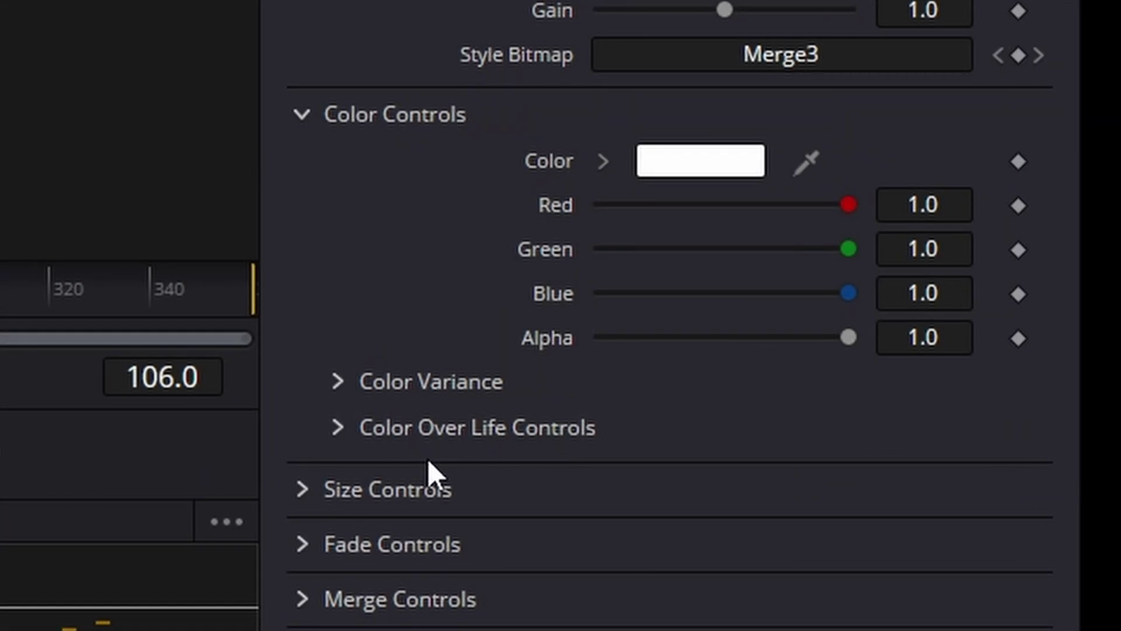
pyautogui.click(341, 428)
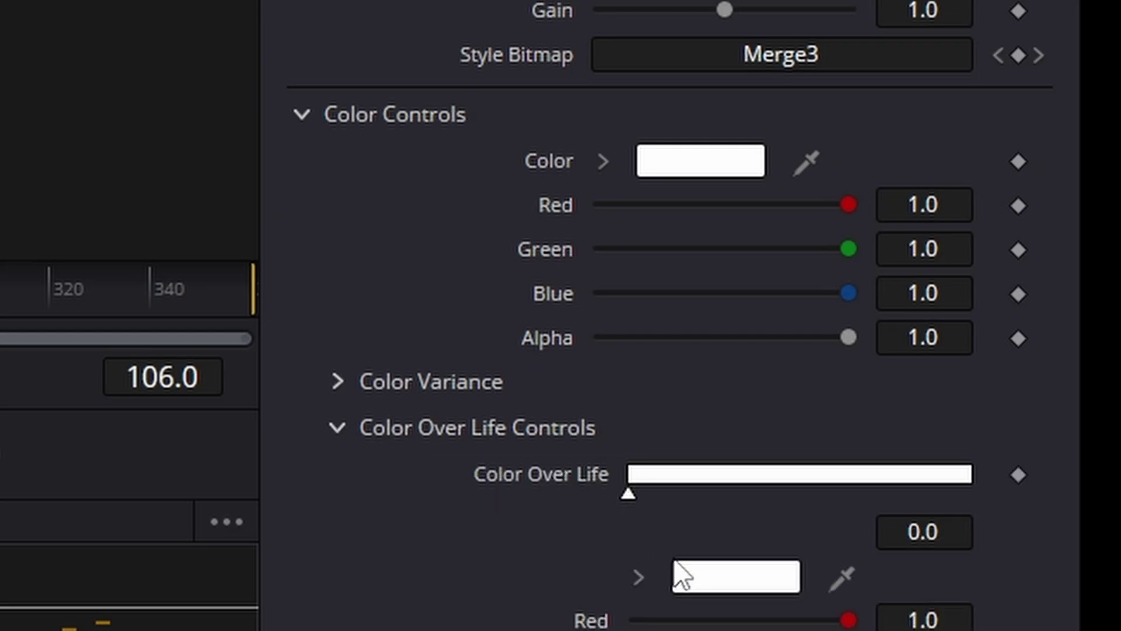
pyautogui.click(663, 488)
pyautogui.click(725, 587)
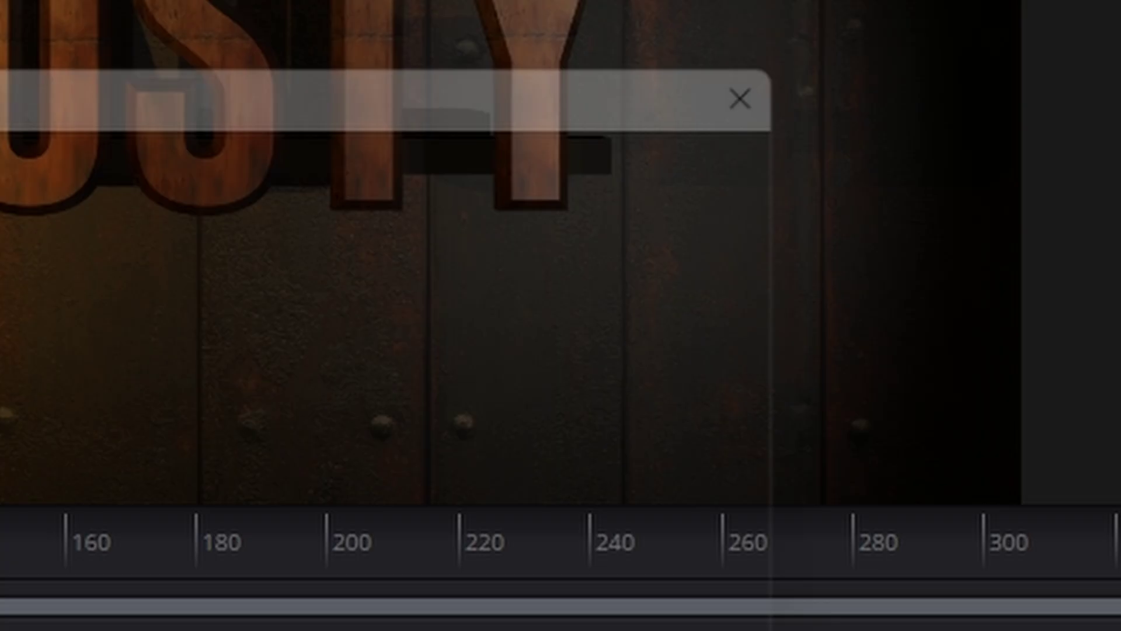
pyautogui.click(651, 164)
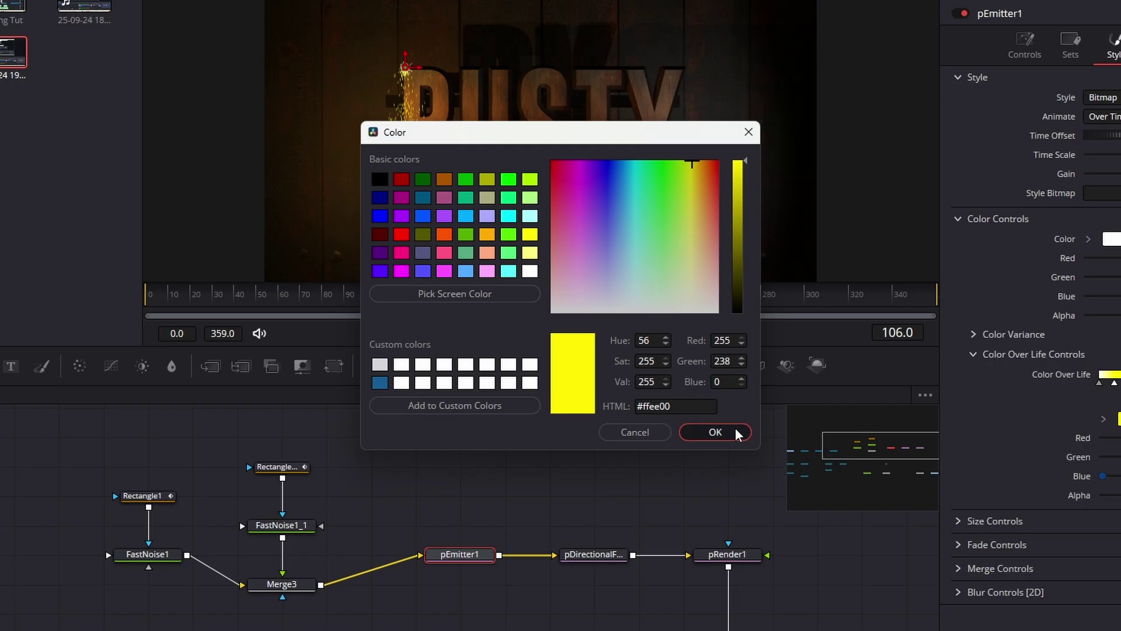
pyautogui.click(786, 460)
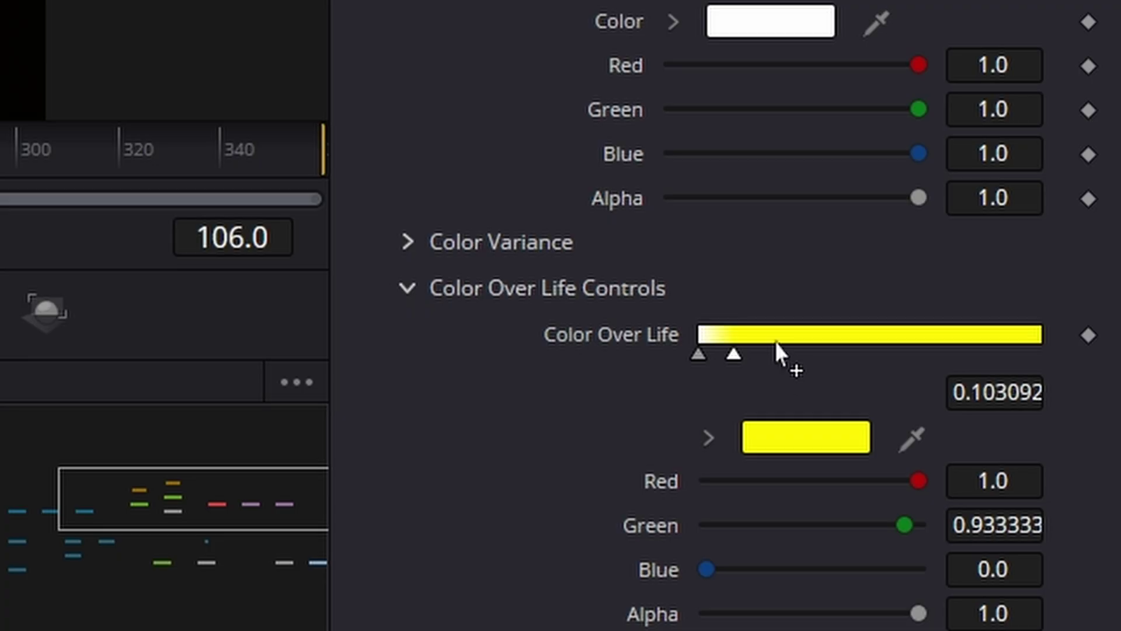
# - Add a red #ff2b05 stop to the Color Over Life gradient at about 0.23
pyautogui.click(776, 342)
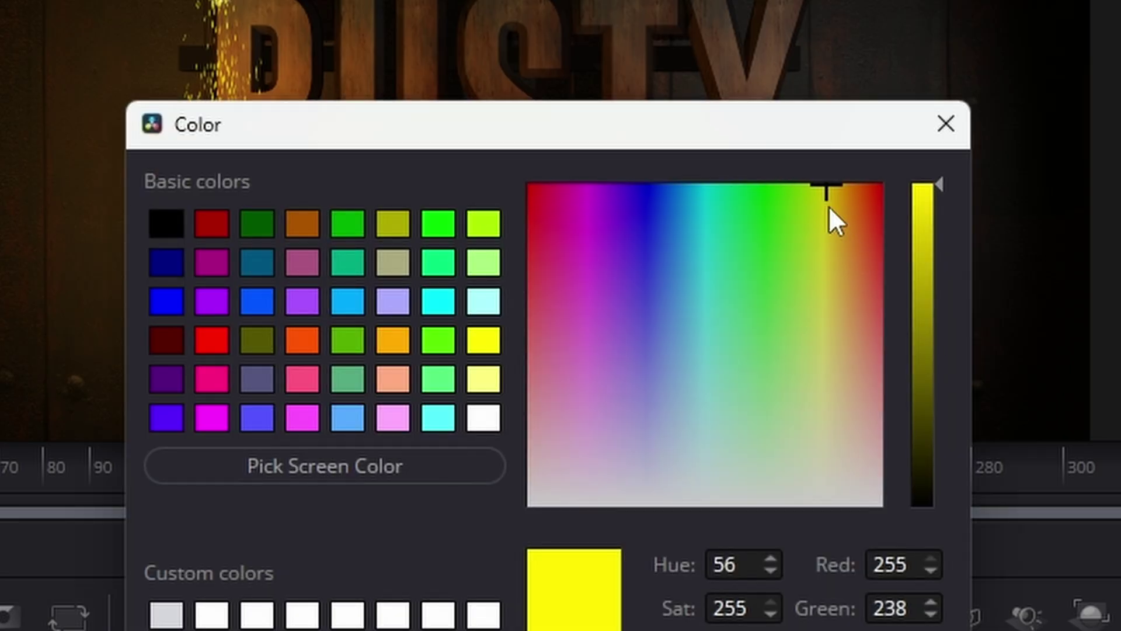
pyautogui.moveTo(828, 196); pyautogui.dragTo(875, 193)
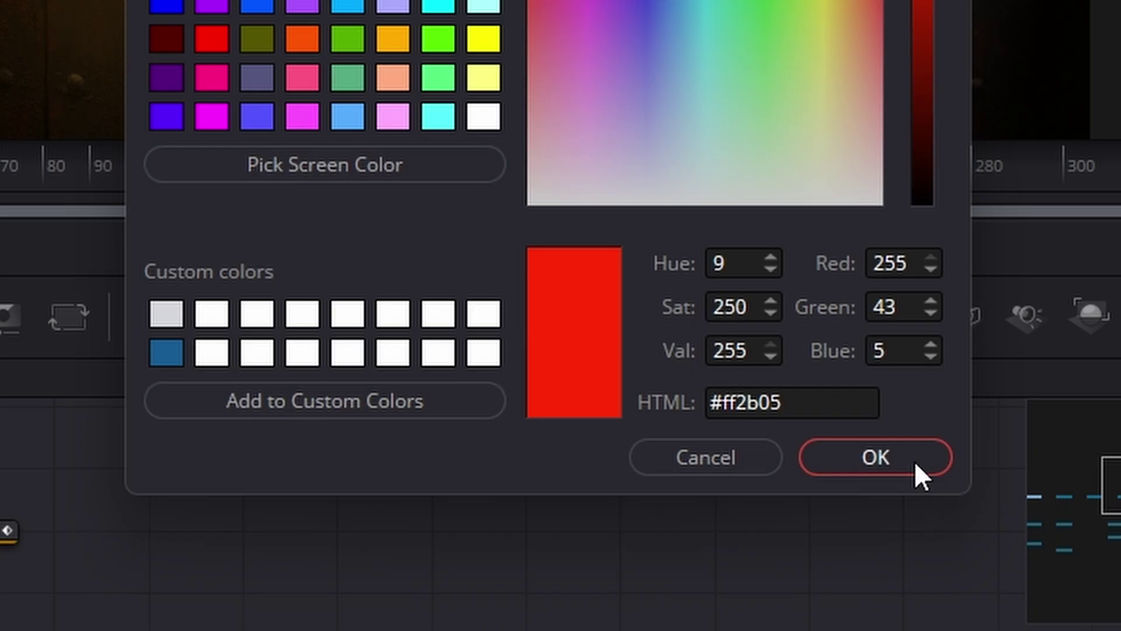
pyautogui.click(938, 459)
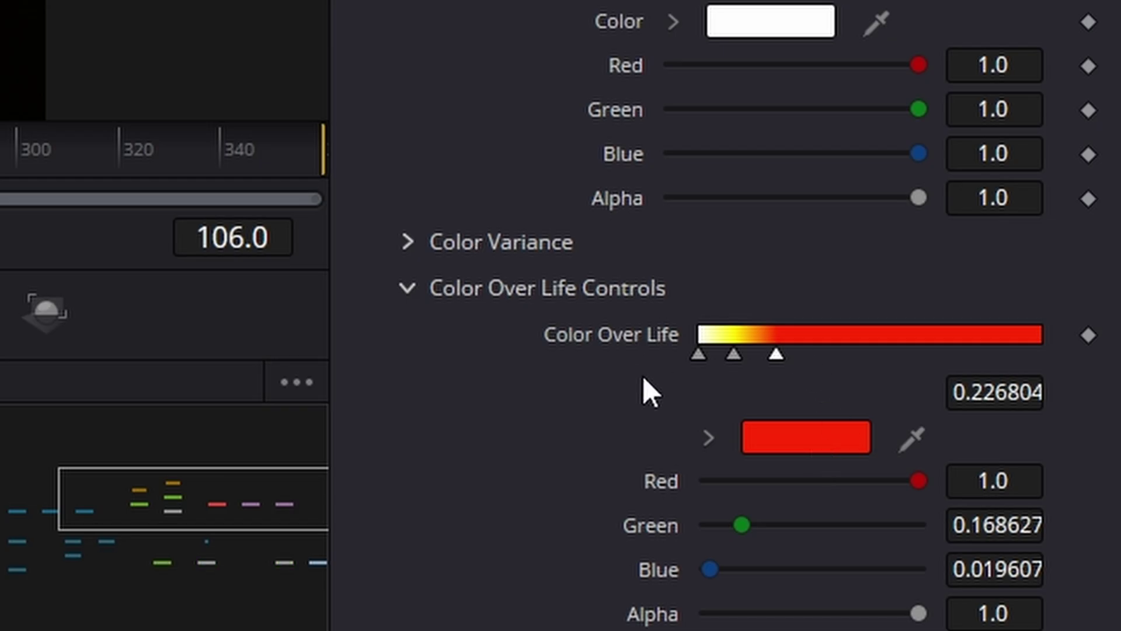
# - Add an orange #e56c26 stop to the Color Over Life gradient at about 0.36
pyautogui.click(821, 337)
pyautogui.click(798, 443)
pyautogui.click(819, 146)
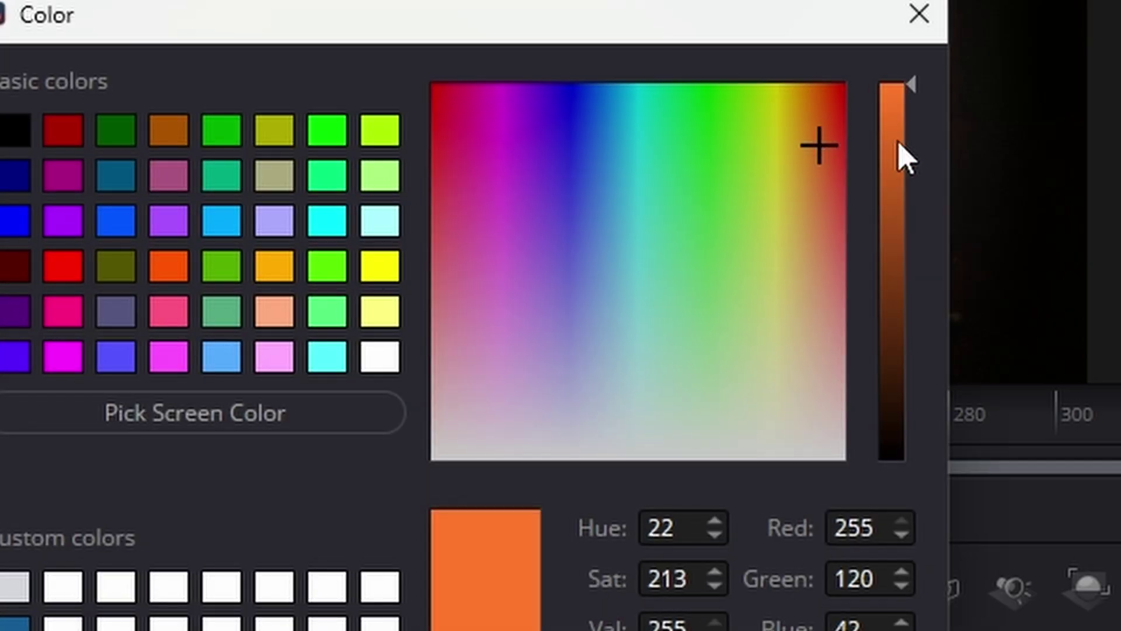
pyautogui.click(891, 121)
pyautogui.click(890, 347)
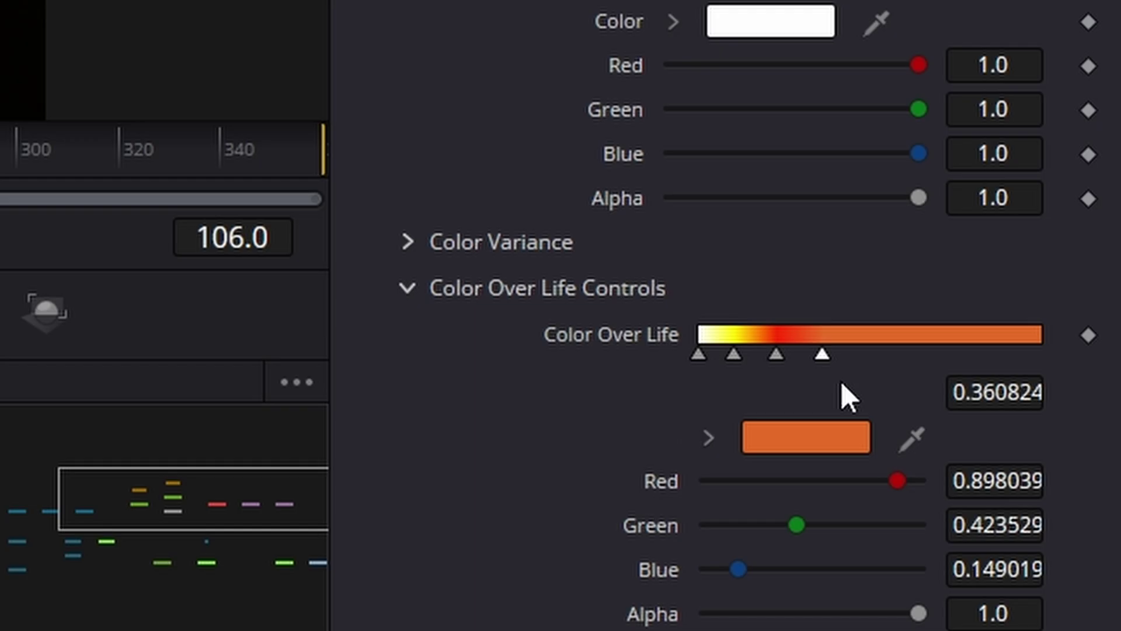
# - Add a very dark brown stop at the end of the Color Over Life gradient and shift it to about 0.51
pyautogui.click(937, 341)
pyautogui.click(837, 435)
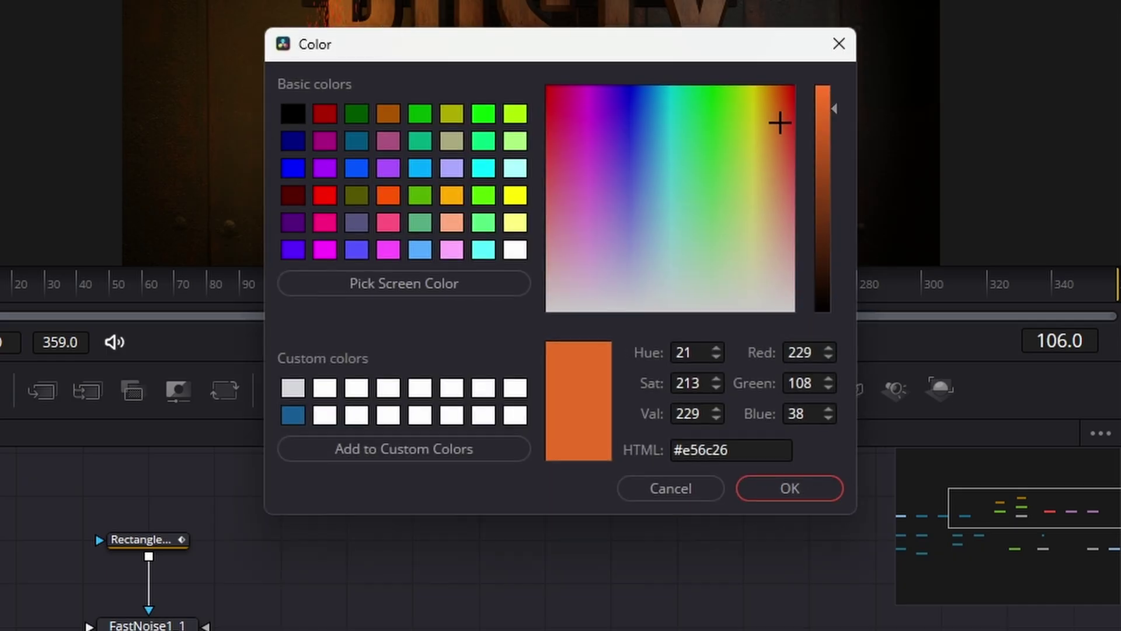
pyautogui.moveTo(830, 111); pyautogui.dragTo(829, 295)
pyautogui.click(809, 489)
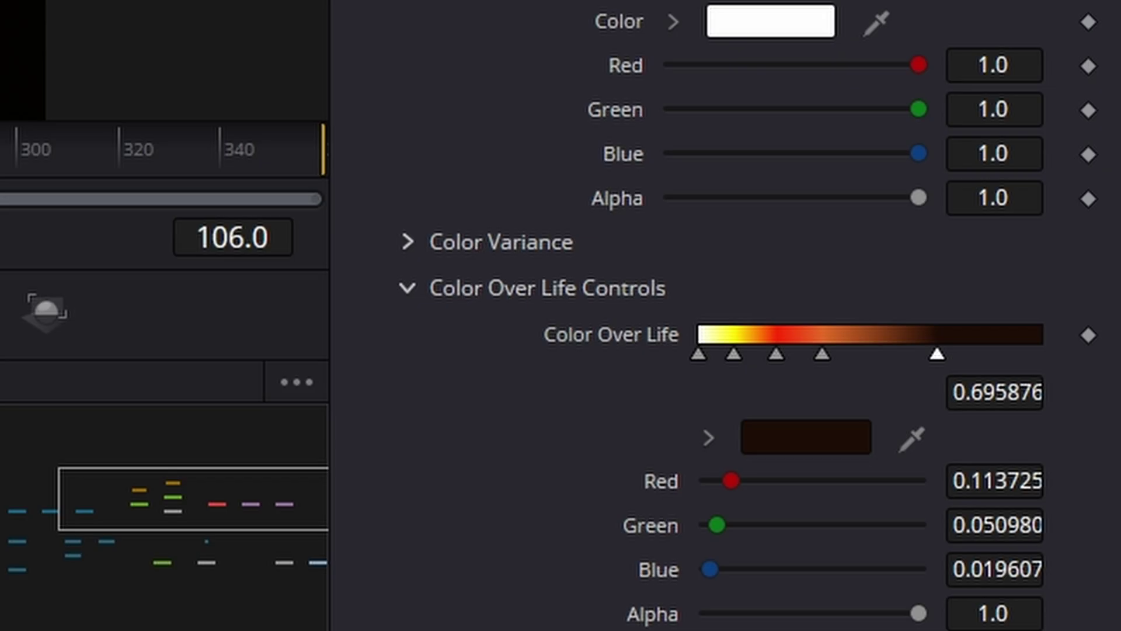
pyautogui.moveTo(934, 346); pyautogui.dragTo(873, 349)
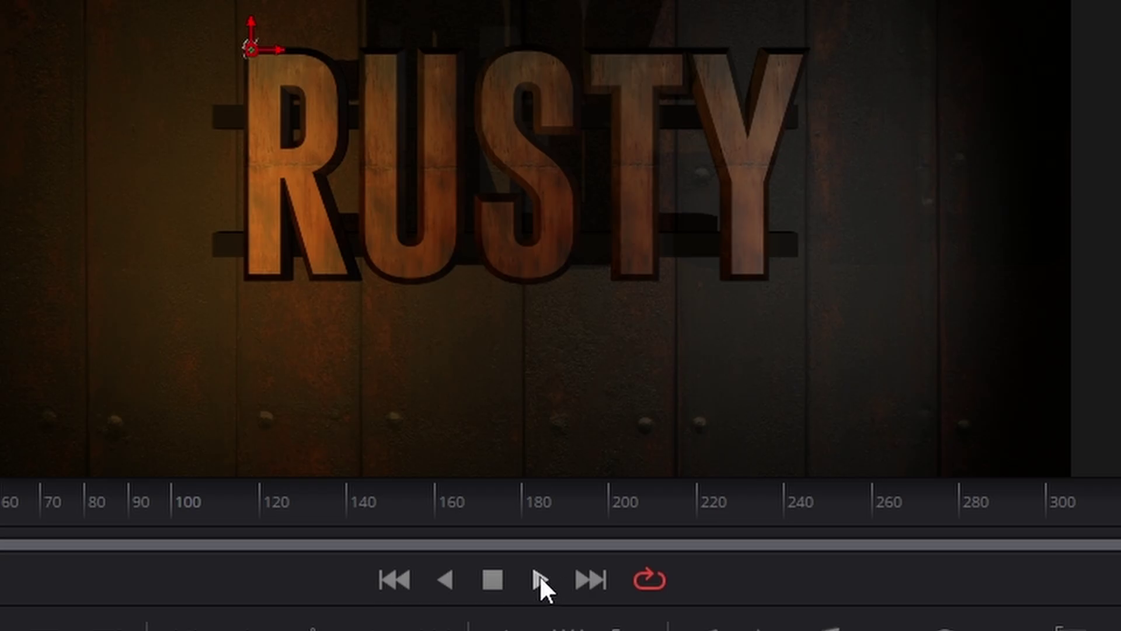
# - Set pRender1's 2D Glow to 0.5 and adjust its 2D Blur
pyautogui.click(538, 578)
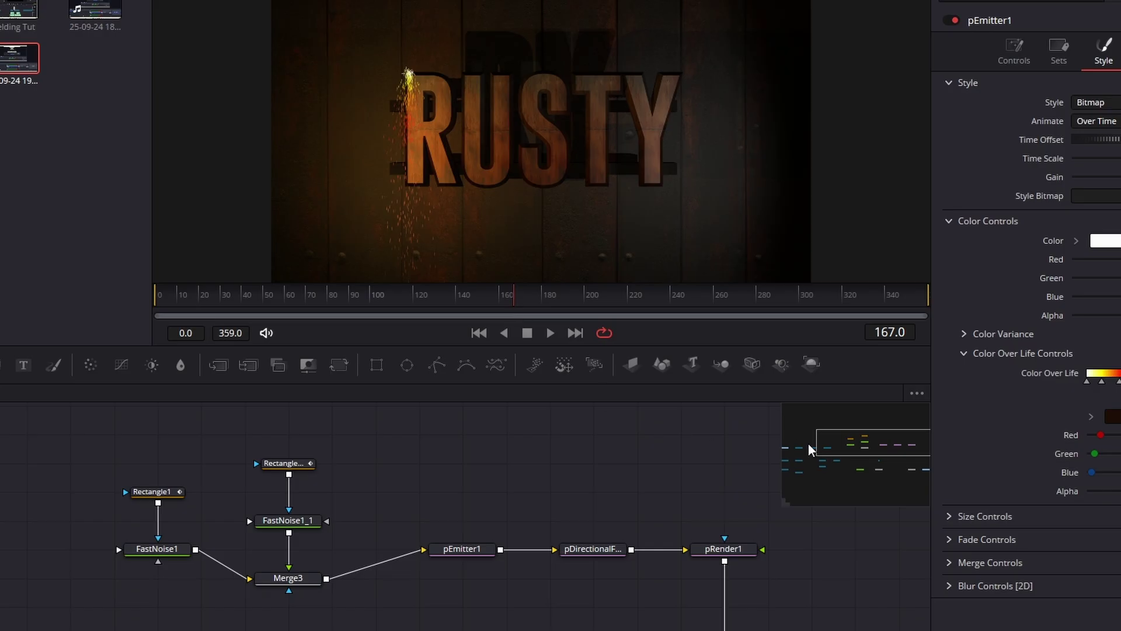
pyautogui.moveTo(843, 447); pyautogui.dragTo(895, 457)
pyautogui.click(549, 449)
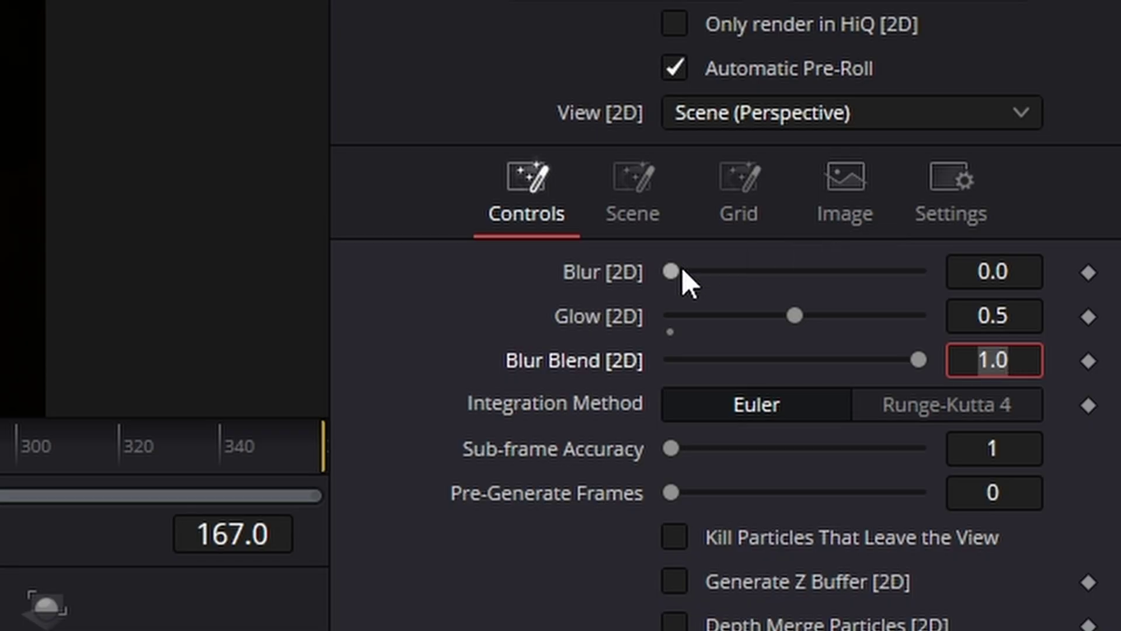
pyautogui.click(680, 272)
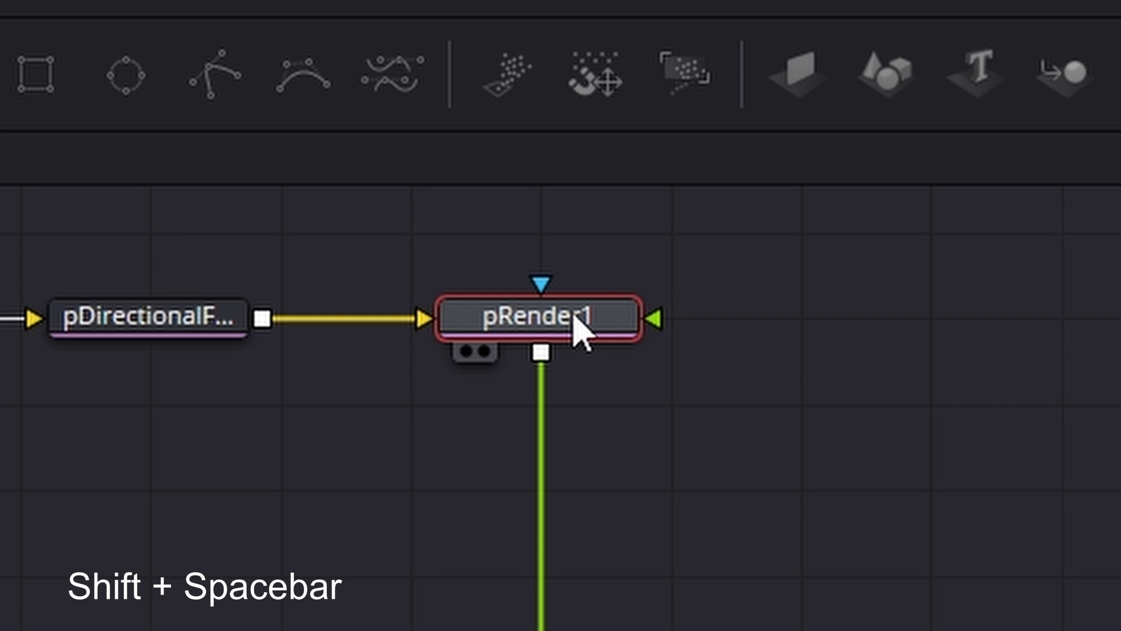
# - Insert a Glow node after pRender1 and place it directly below
pyautogui.hotkey('shift', 'space')
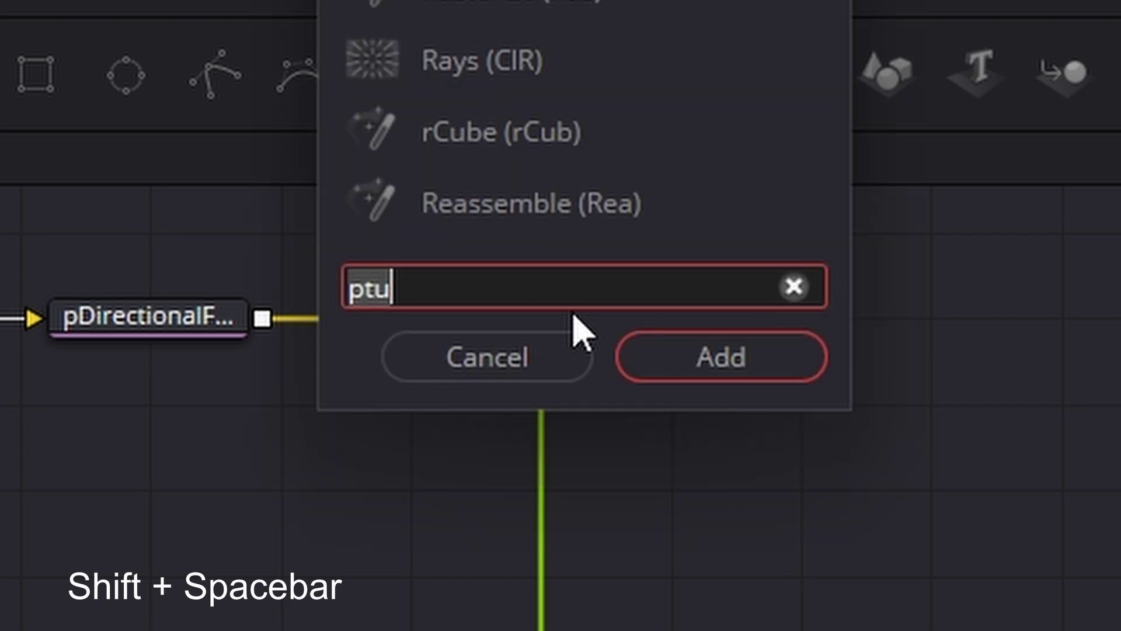
pyautogui.write('glow')
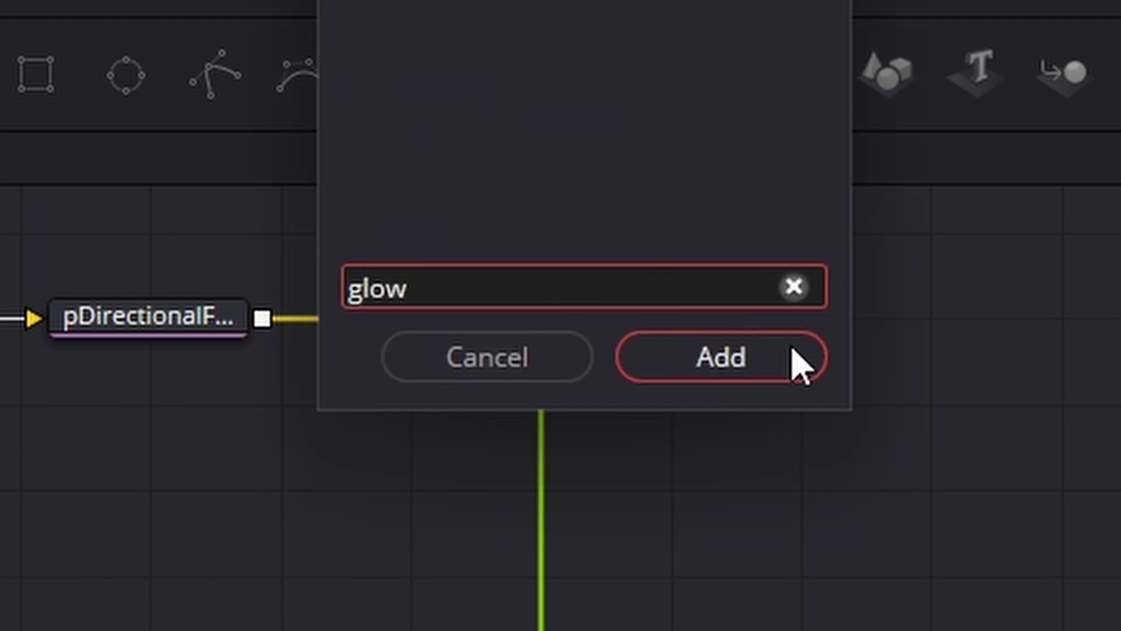
pyautogui.click(795, 350)
pyautogui.moveTo(601, 419); pyautogui.dragTo(608, 480)
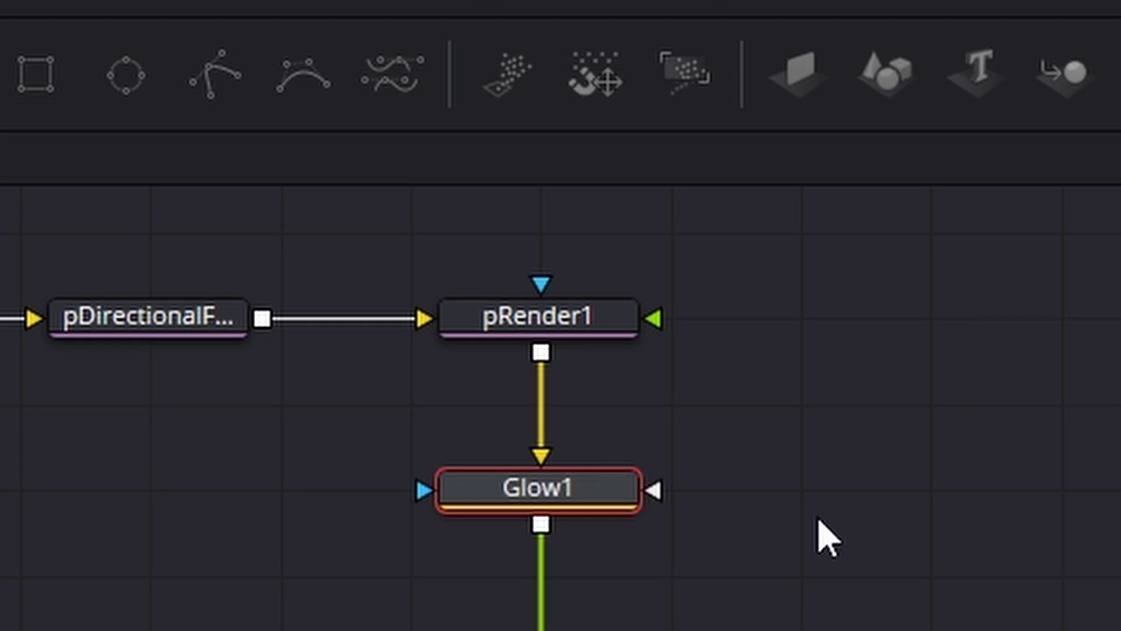
# - Insert a Color Corrector node between Glow1 and the merge below it
pyautogui.hotkey('shift', 'space')
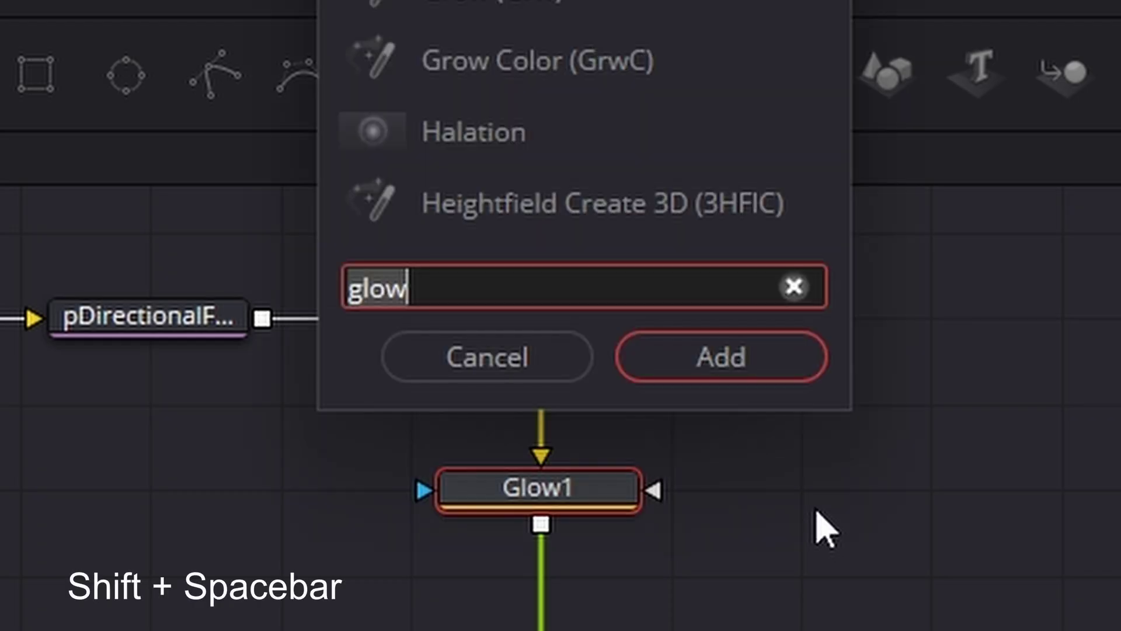
pyautogui.press('BackSpace')
pyautogui.write('cc')
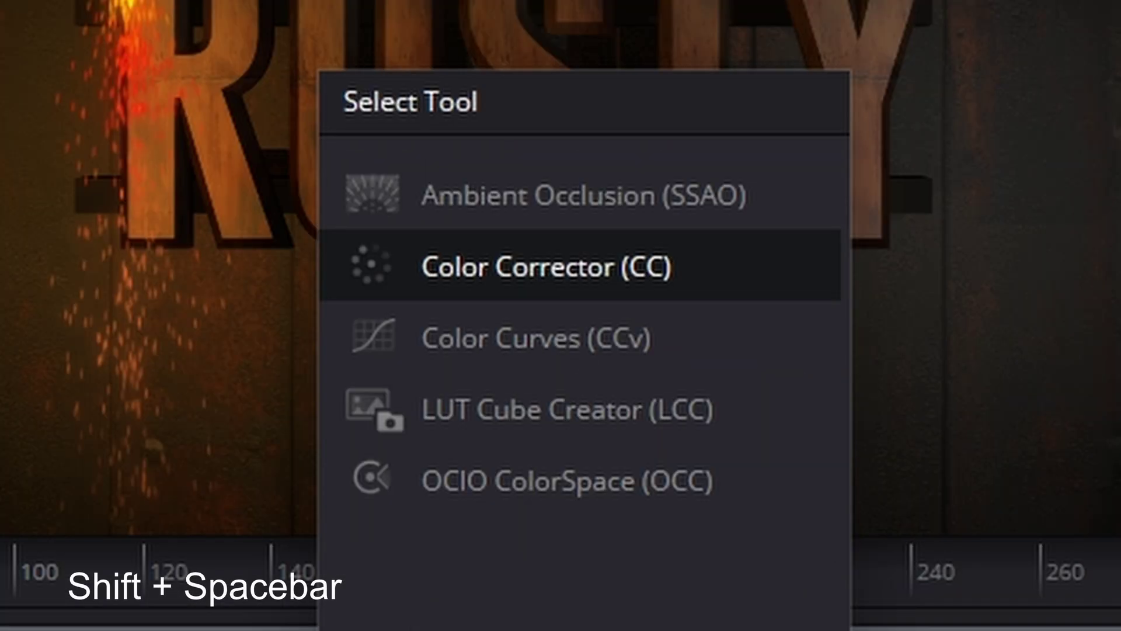
pyautogui.press('Return')
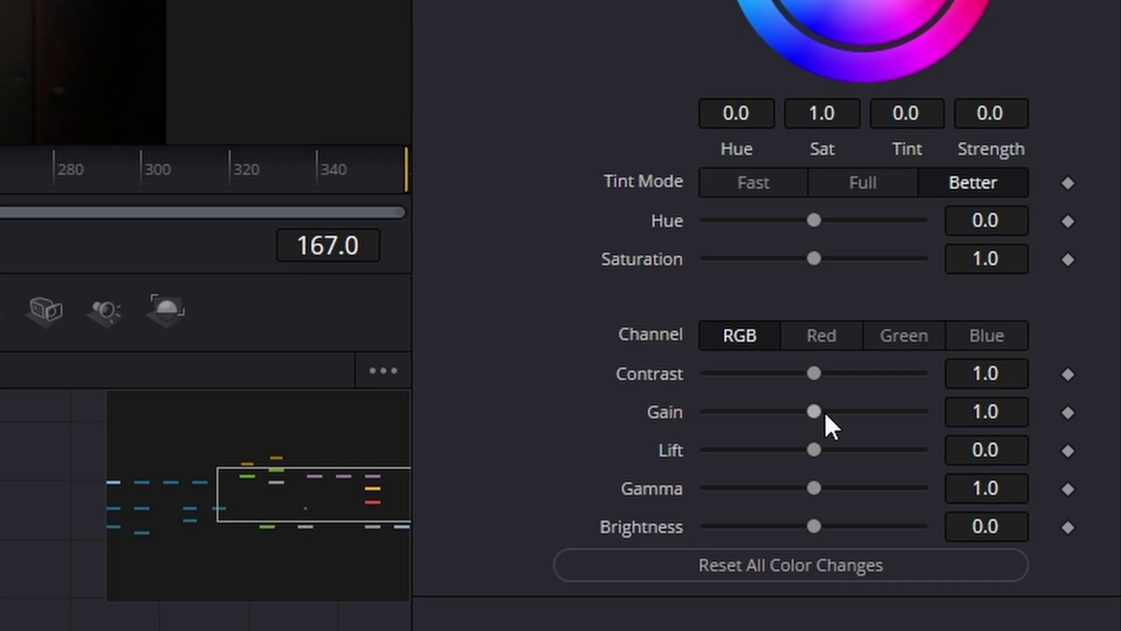
pyautogui.moveTo(824, 412); pyautogui.dragTo(831, 410)
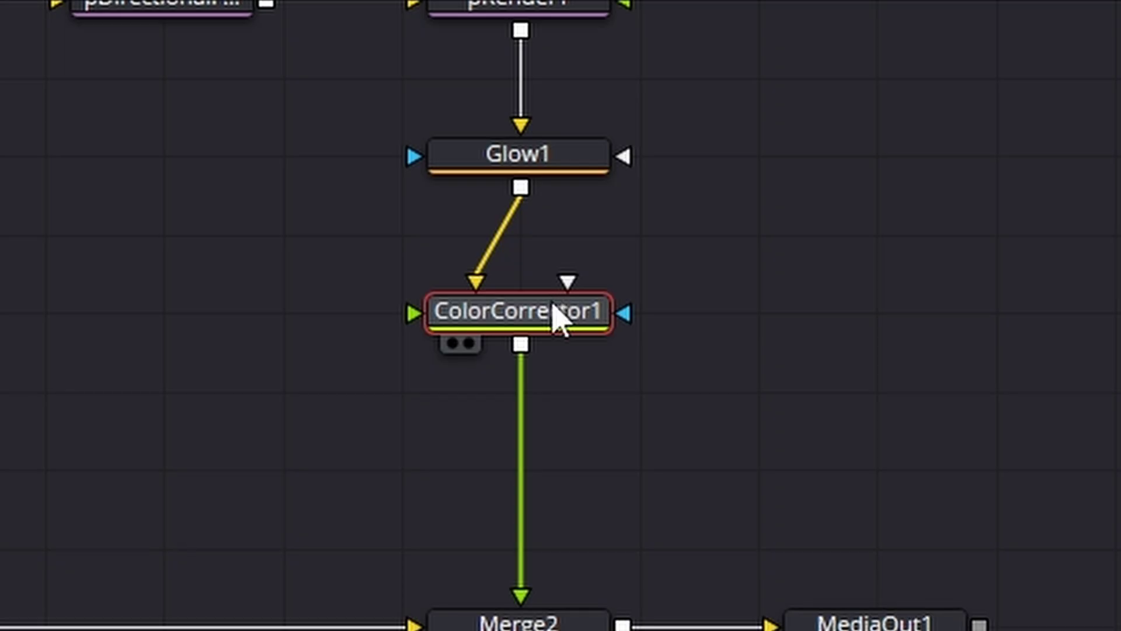
# - Insert a second Color Corrector after ColorCorrector1 and place it directly below
pyautogui.hotkey('shift', 'space')
pyautogui.write('cc')
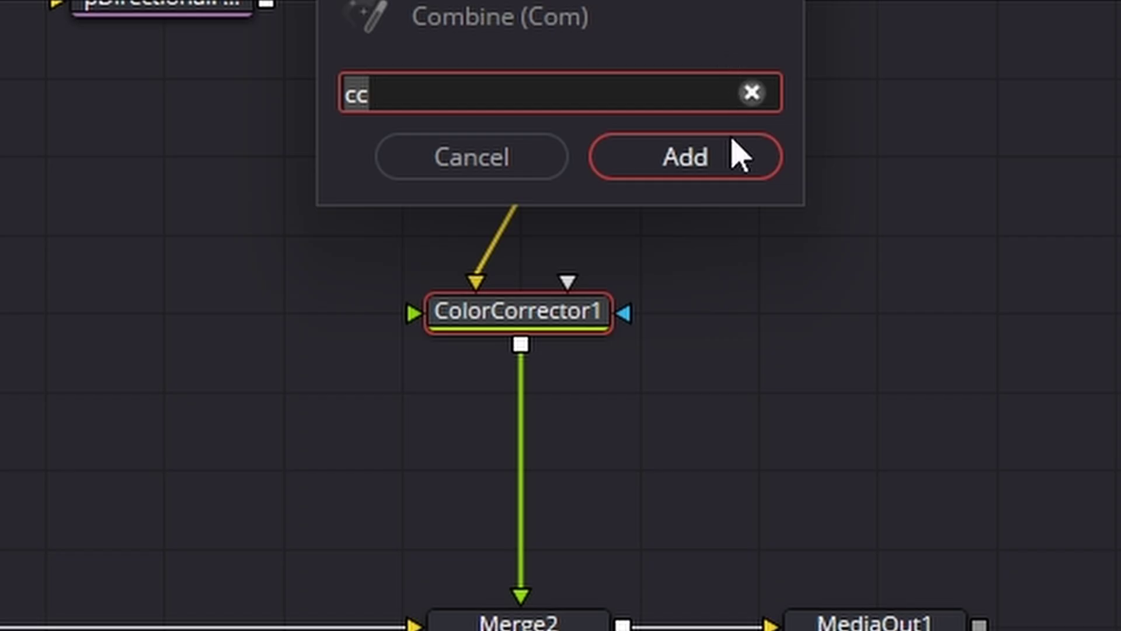
pyautogui.click(719, 153)
pyautogui.moveTo(580, 380); pyautogui.dragTo(582, 456)
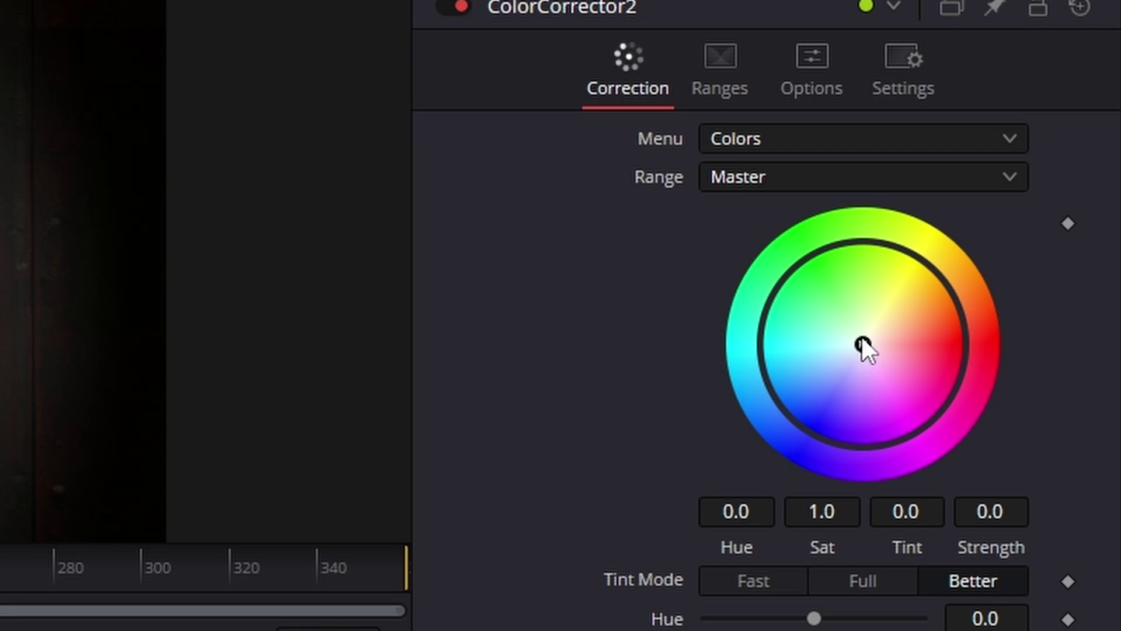
# - Tint the sparks slightly toward red in the second Color Corrector's Master range, with a strength of about 0.06
pyautogui.moveTo(863, 347); pyautogui.dragTo(920, 345)
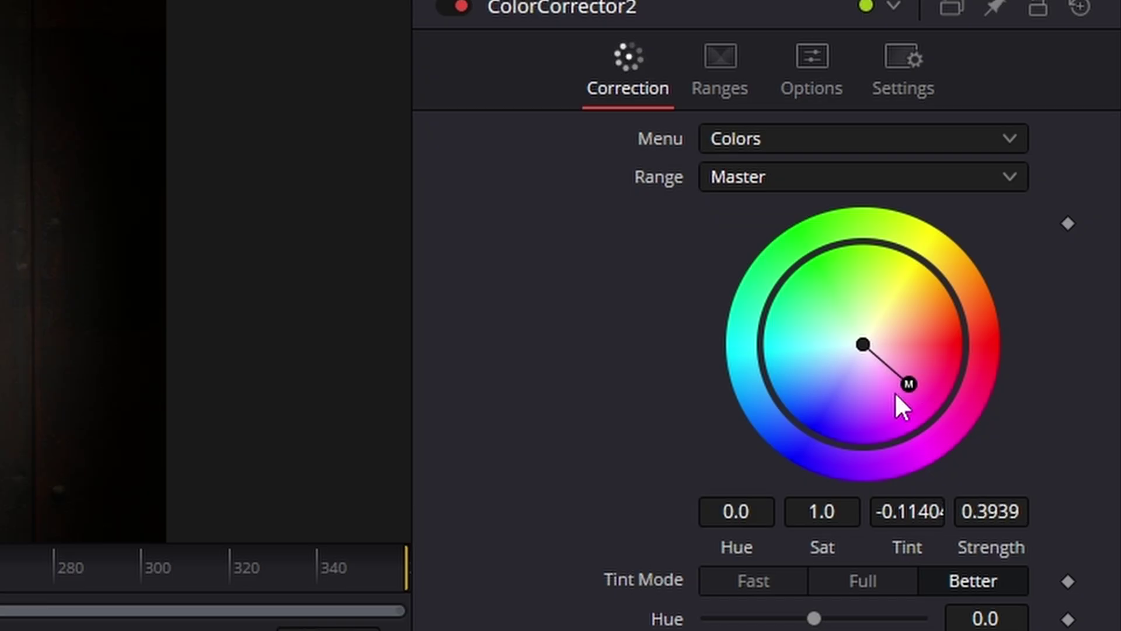
pyautogui.moveTo(895, 392); pyautogui.dragTo(932, 344)
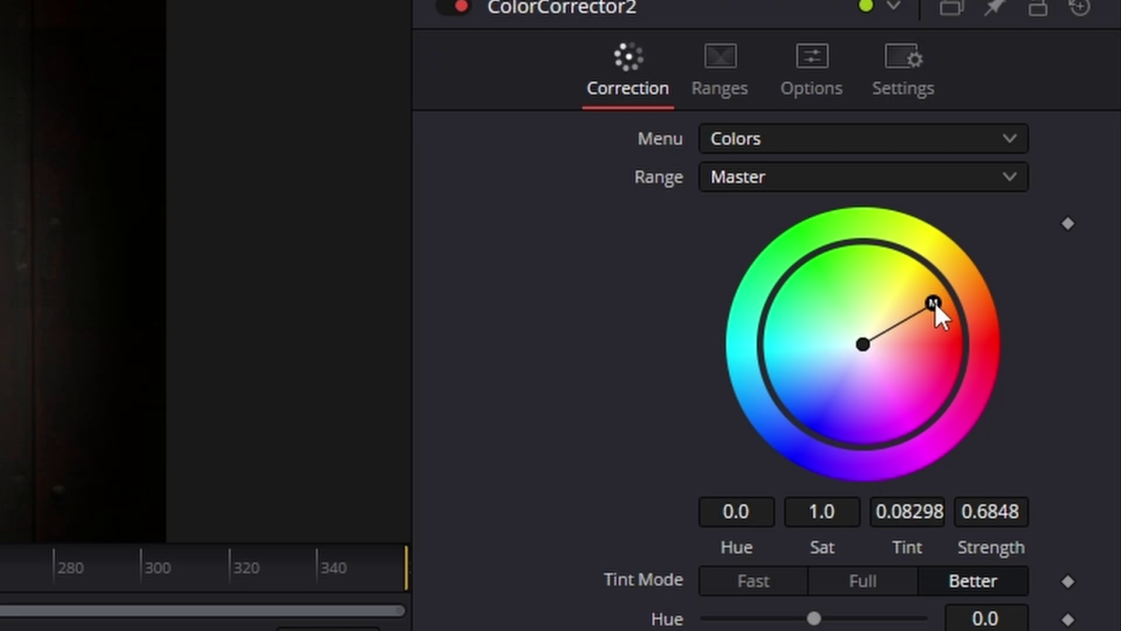
pyautogui.moveTo(934, 302); pyautogui.dragTo(888, 348)
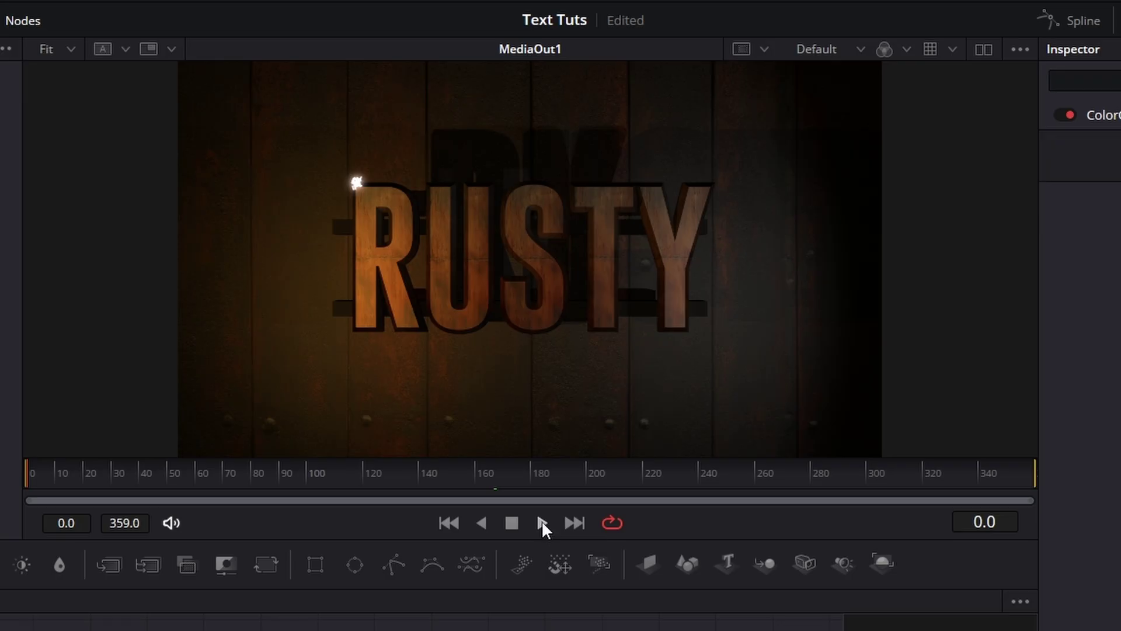
# - Play back the sparks, and group both Rectangle and FastNoise nodes, Merge3, pEmitter1 and the pDirectionalForce node into one group
pyautogui.click(542, 521)
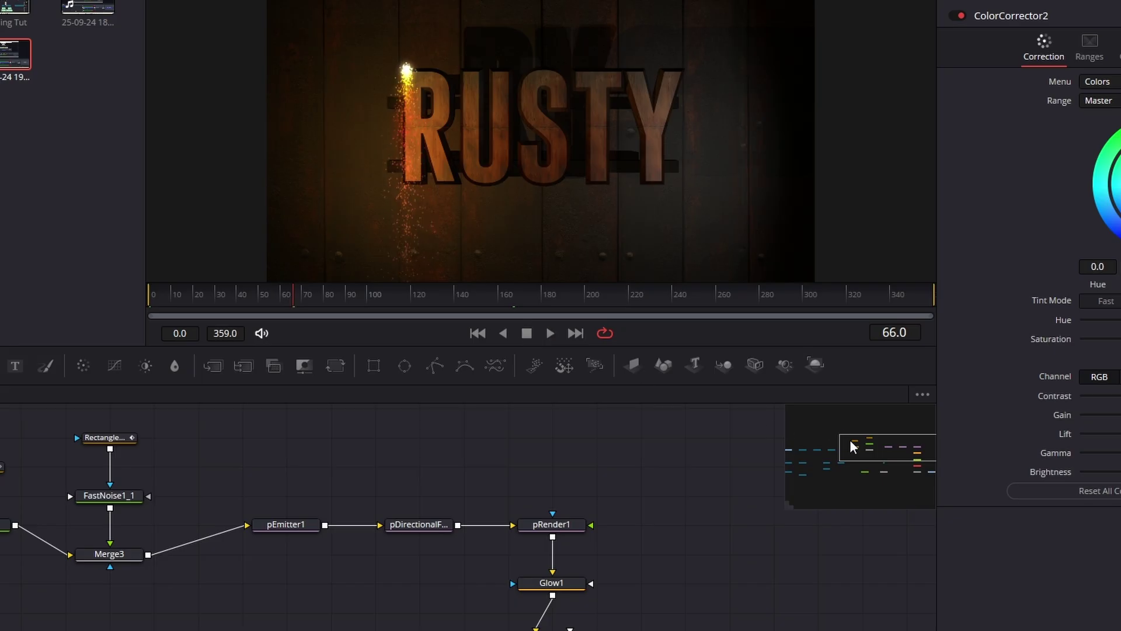
pyautogui.moveTo(850, 440); pyautogui.dragTo(888, 451)
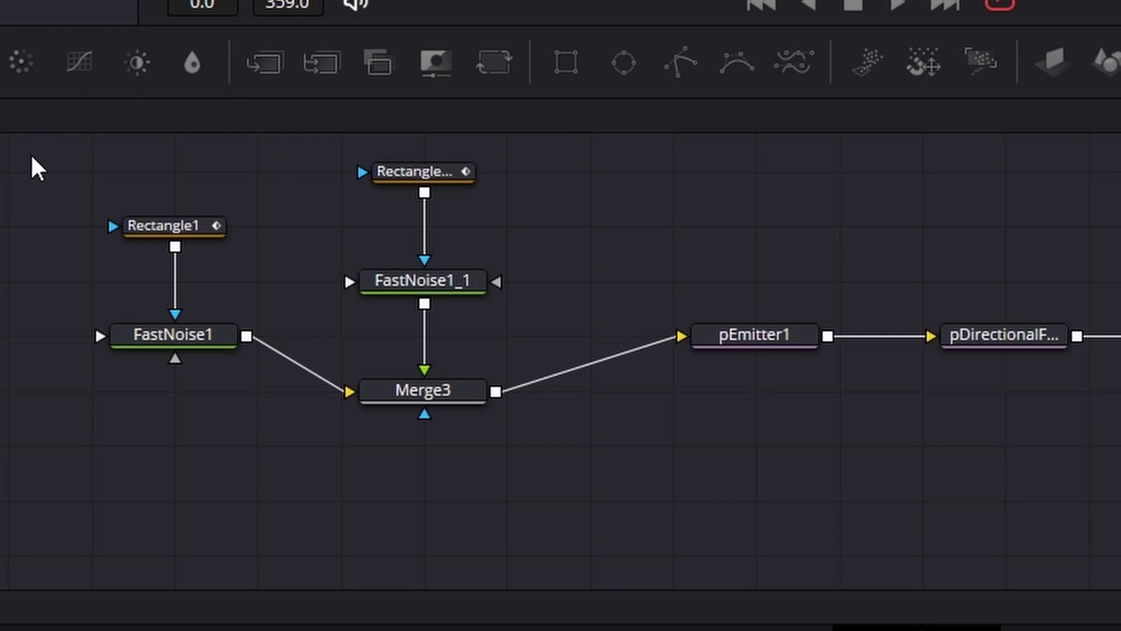
pyautogui.moveTo(28, 149); pyautogui.dragTo(1100, 471)
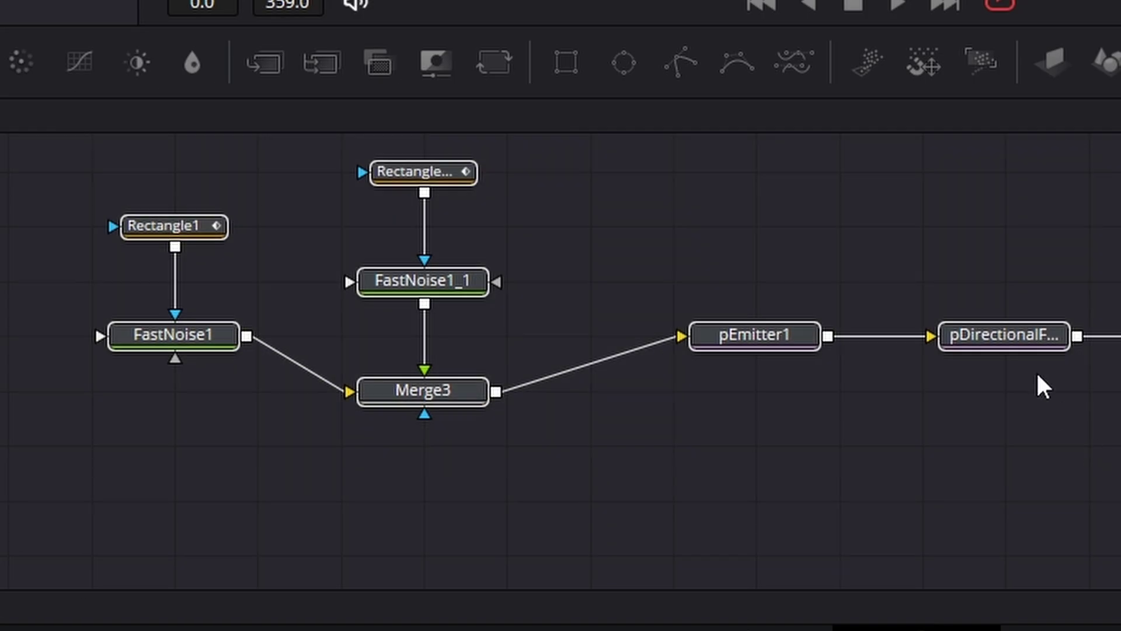
pyautogui.rightClick(1032, 335)
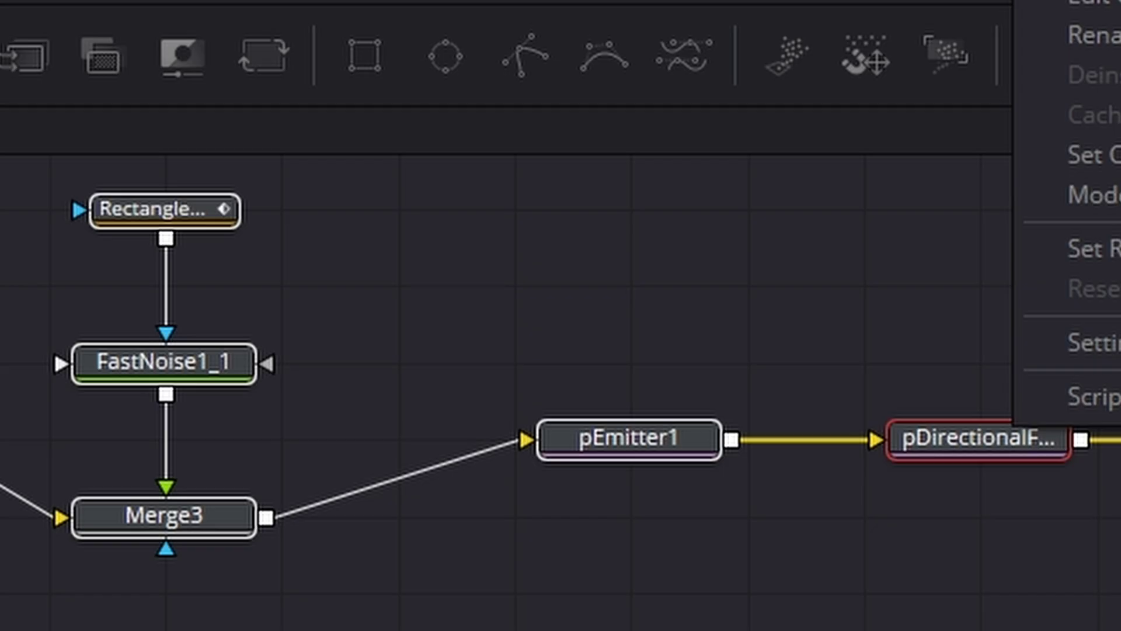
pyautogui.click(442, 302)
# - Copy Group1 and paste the duplicate beside it in the node graph
pyautogui.rightClick(415, 232)
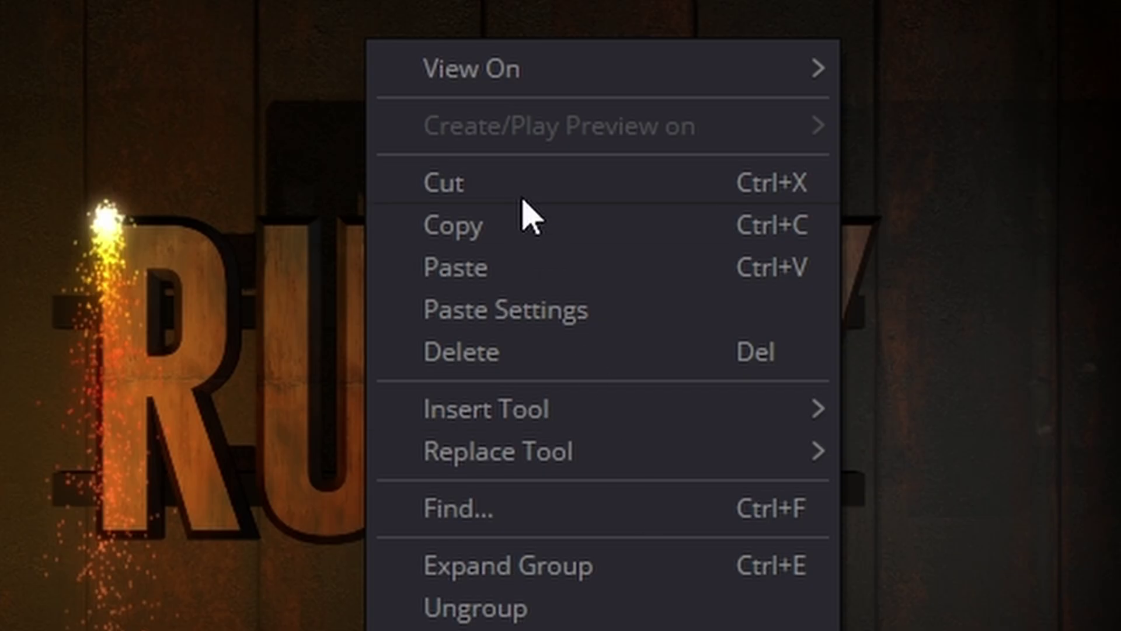
pyautogui.click(513, 226)
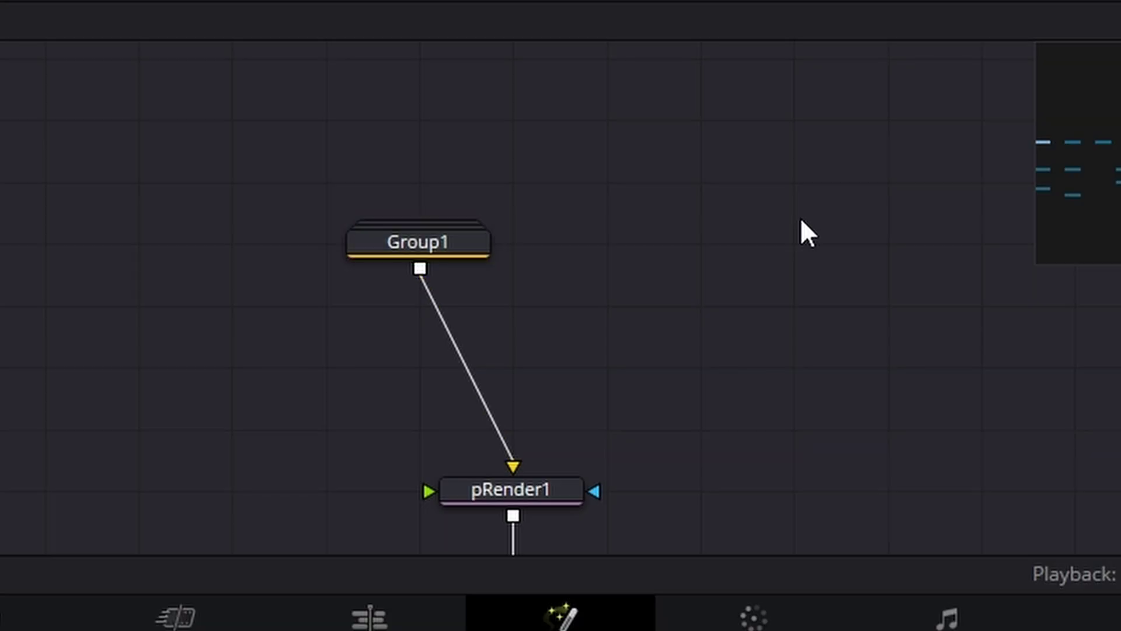
pyautogui.hotkey('ctrl', 'v')
pyautogui.moveTo(800, 217); pyautogui.dragTo(595, 144)
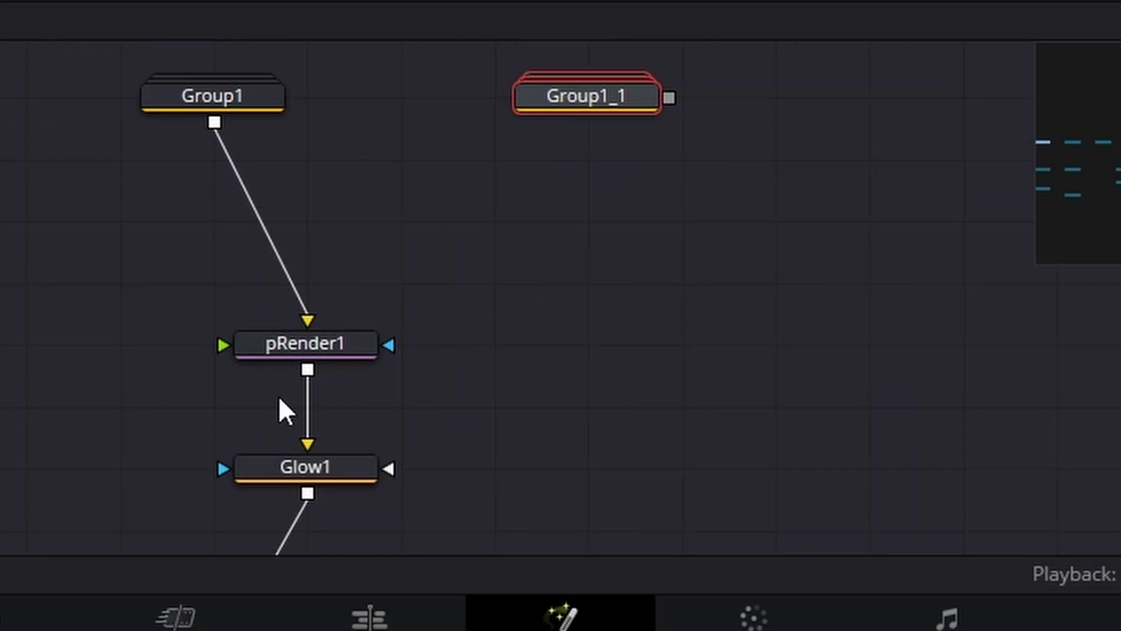
# - Paste pRender1 as an instance below Group1_1 and connect the output of Group1_1 to it
pyautogui.click(338, 342)
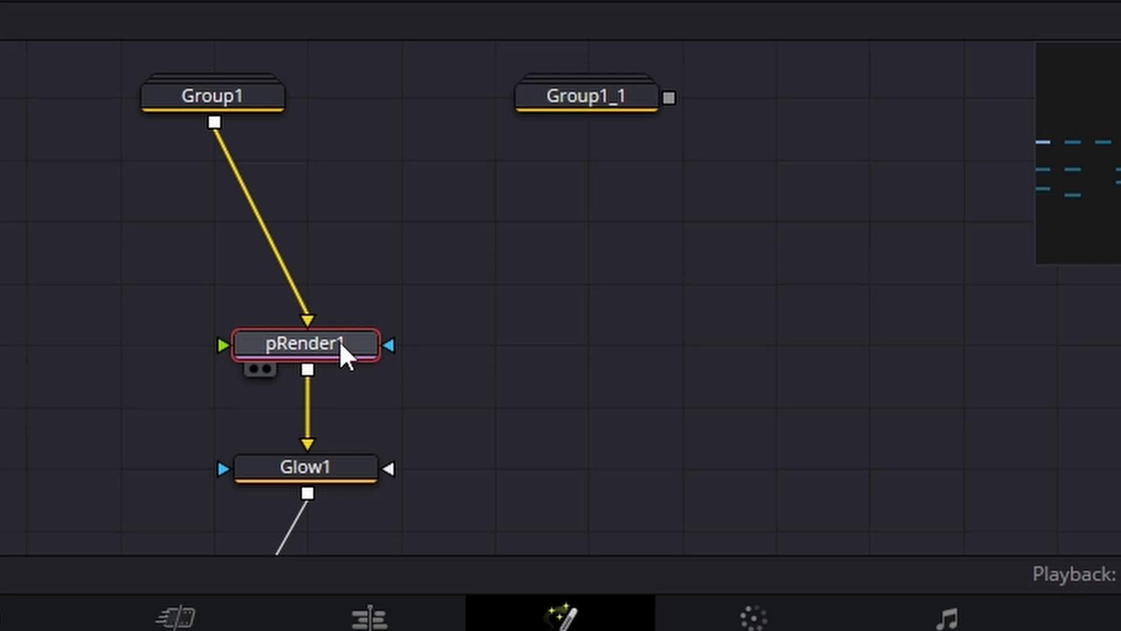
pyautogui.rightClick(339, 341)
pyautogui.click(534, 221)
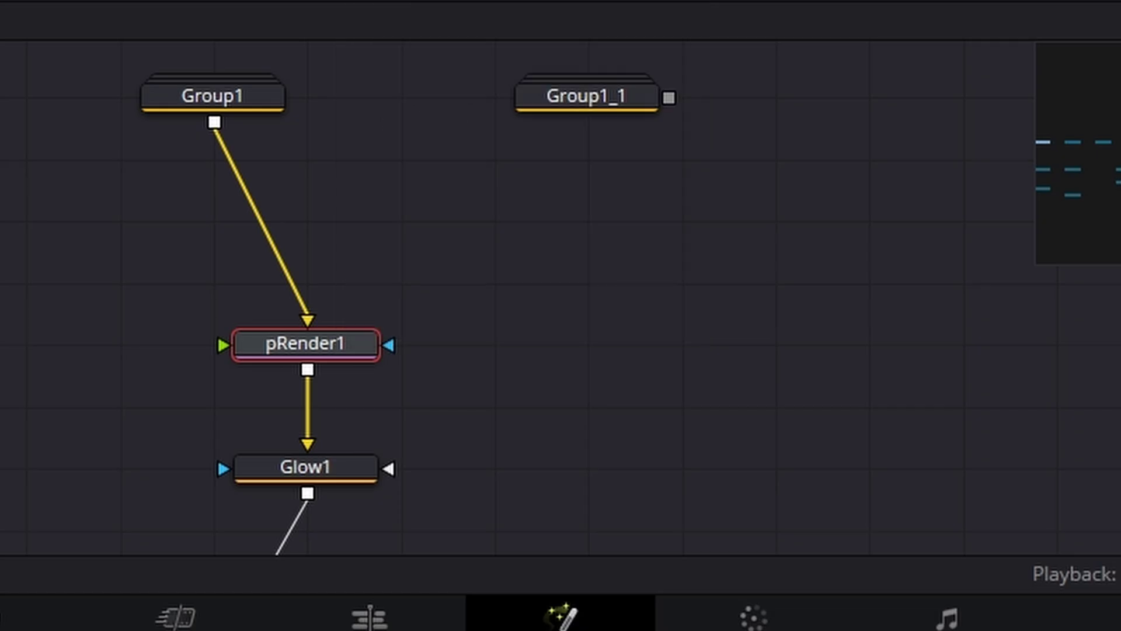
pyautogui.click(565, 307)
pyautogui.rightClick(551, 333)
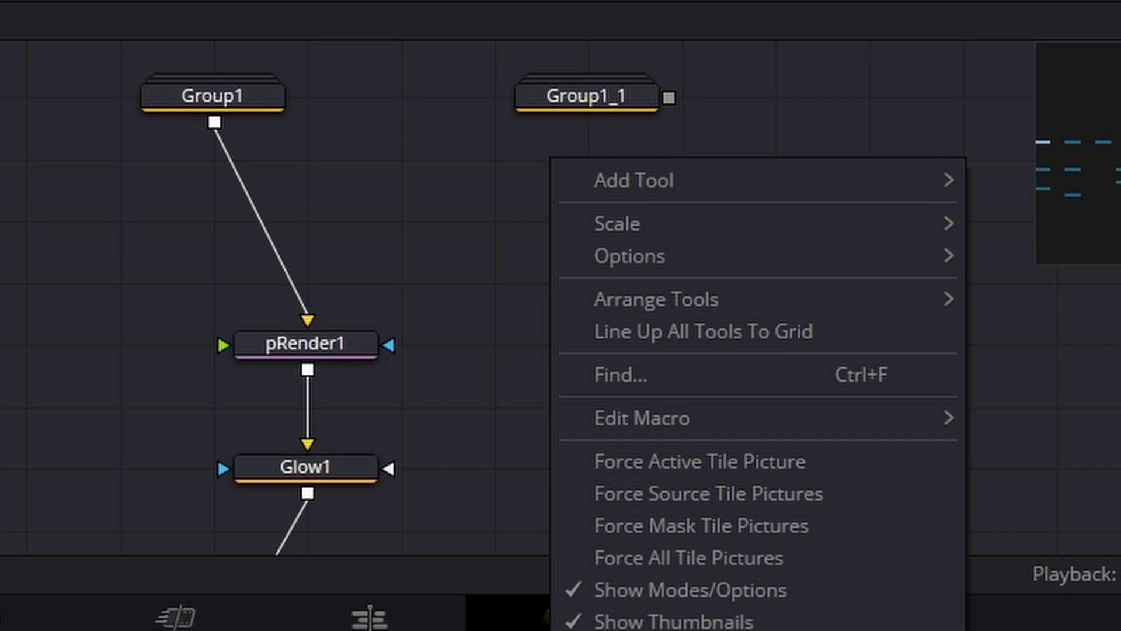
pyautogui.hotkey('ctrl', 'shift', 'v')
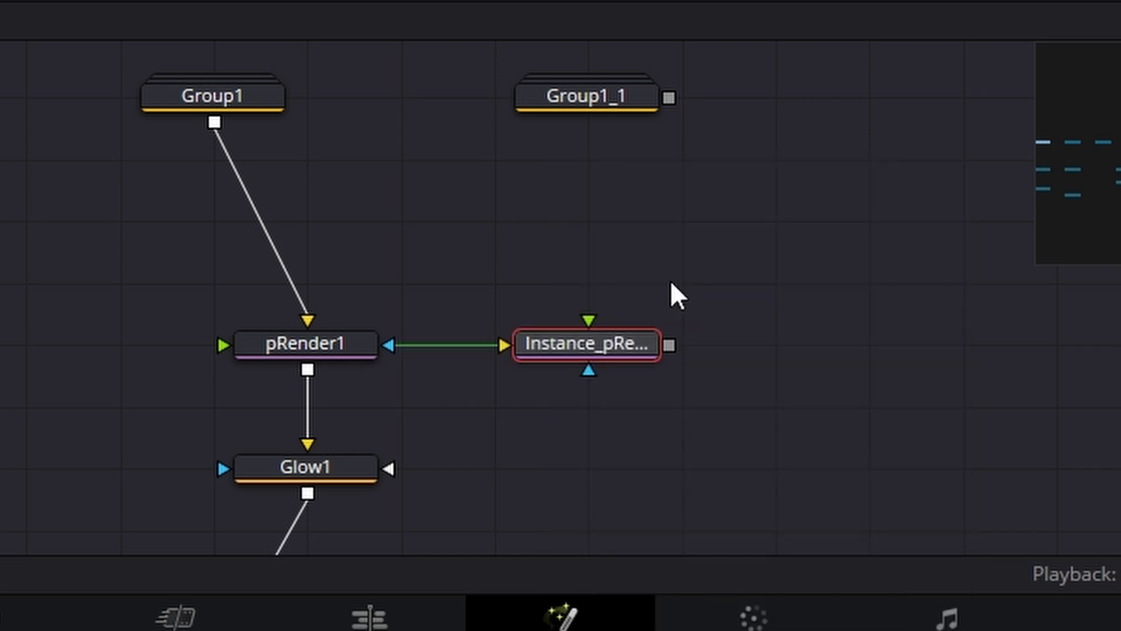
pyautogui.moveTo(667, 99); pyautogui.dragTo(605, 357)
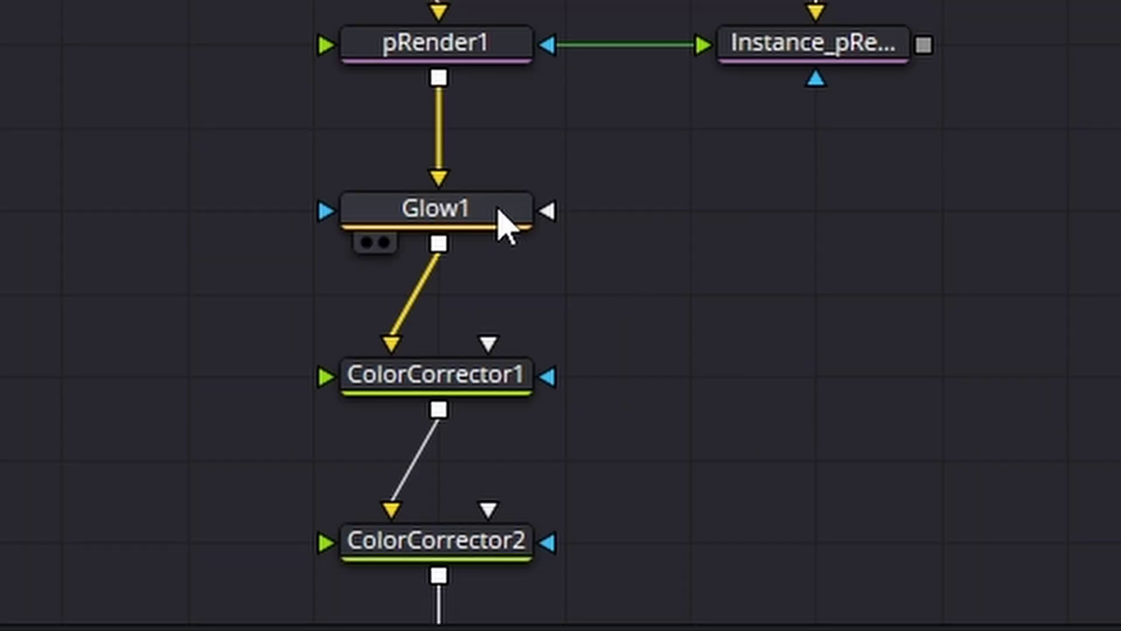
# - Paste Glow1 as an instance directly below the pRender1 instance and feed it from that instance
pyautogui.rightClick(499, 209)
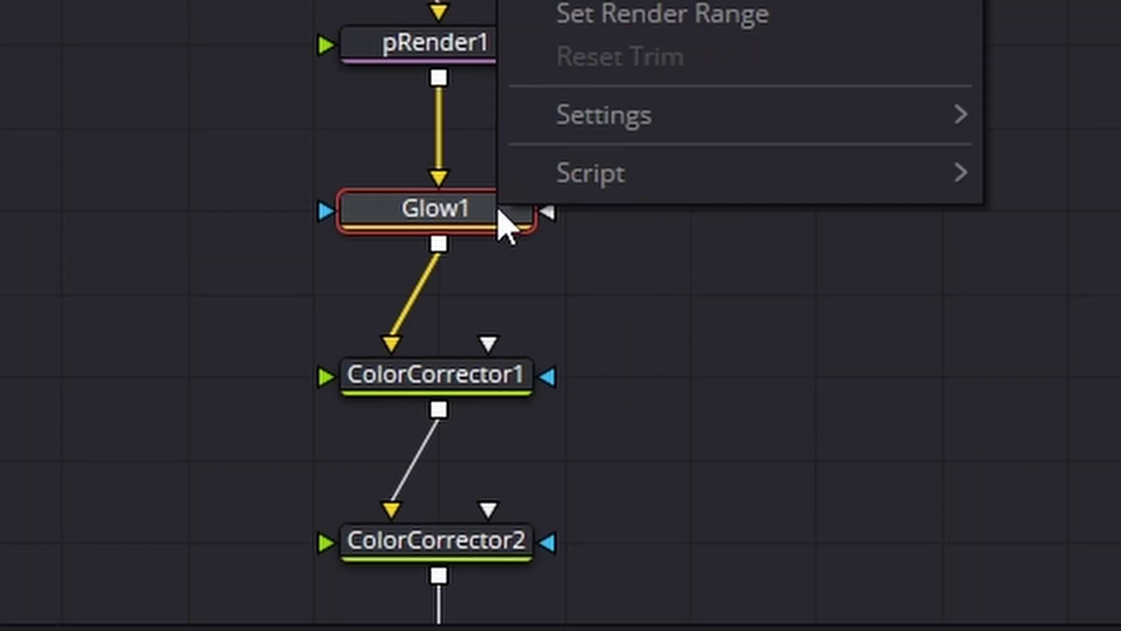
pyautogui.click(614, 237)
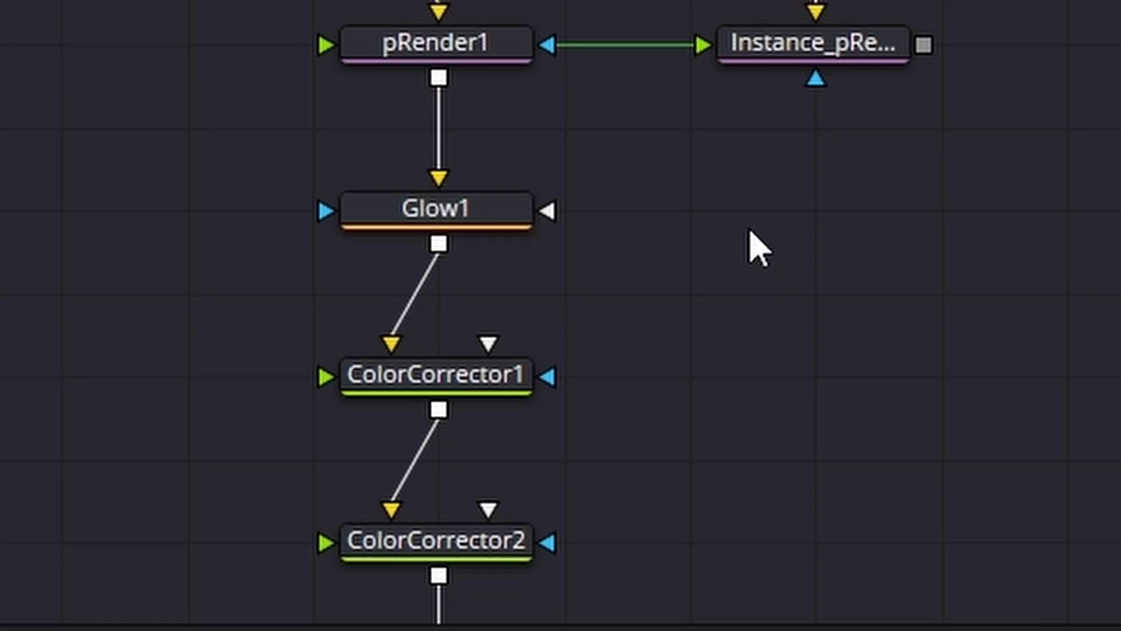
pyautogui.rightClick(751, 243)
pyautogui.click(851, 193)
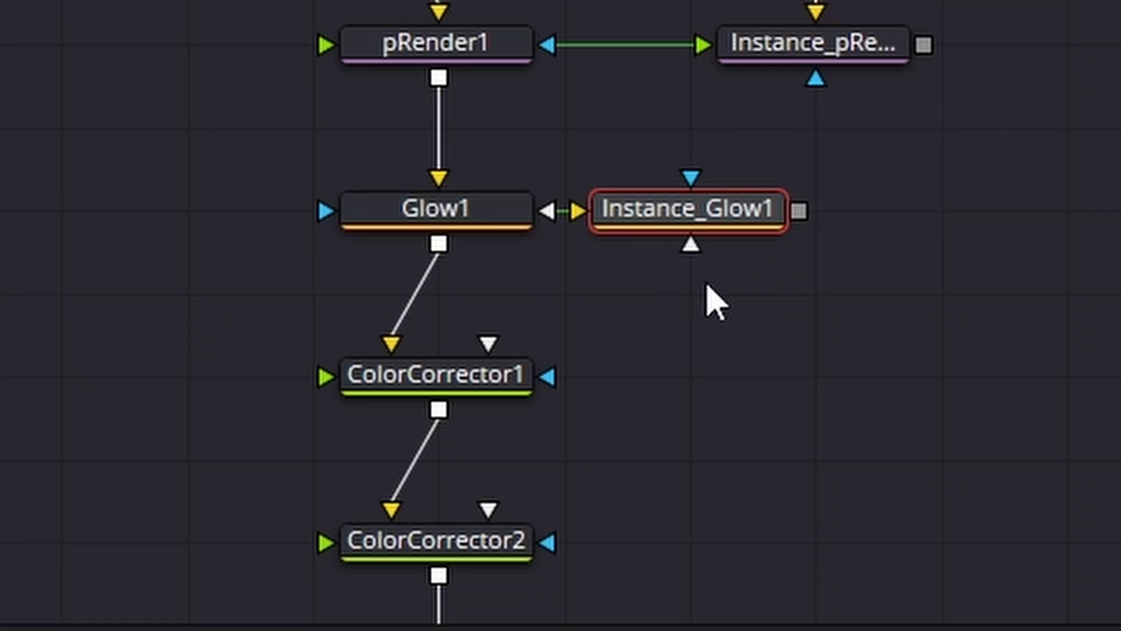
pyautogui.moveTo(730, 210); pyautogui.dragTo(855, 210)
pyautogui.moveTo(927, 43); pyautogui.dragTo(823, 248)
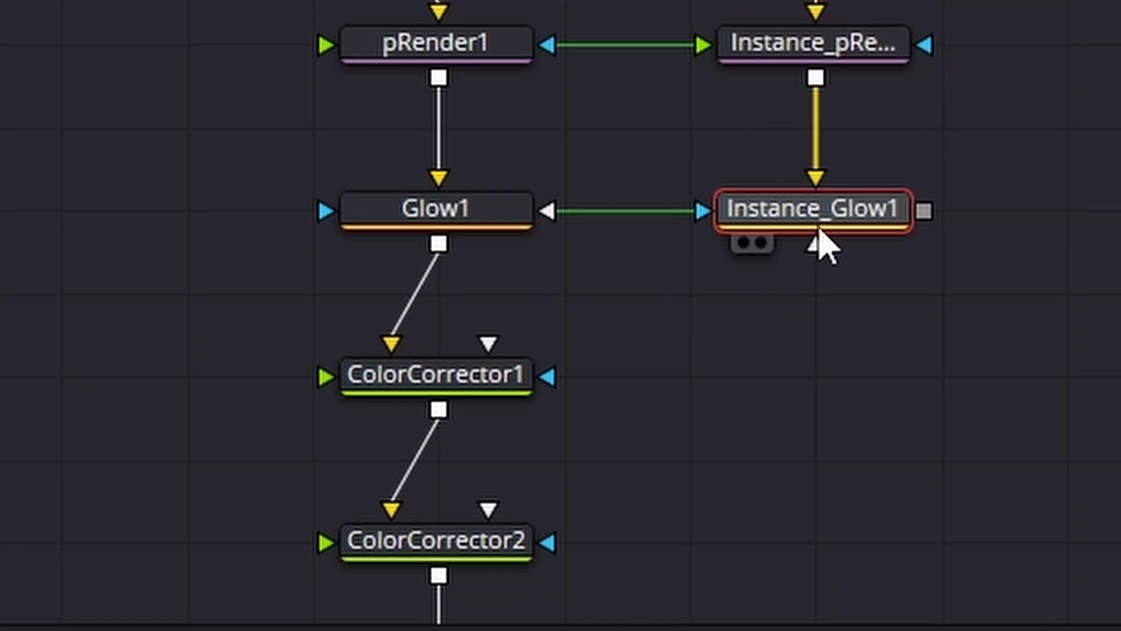
# - Paste ColorCorrector1 as an instance directly below Instance_Glow1 and connect the glow output to it
pyautogui.rightClick(459, 377)
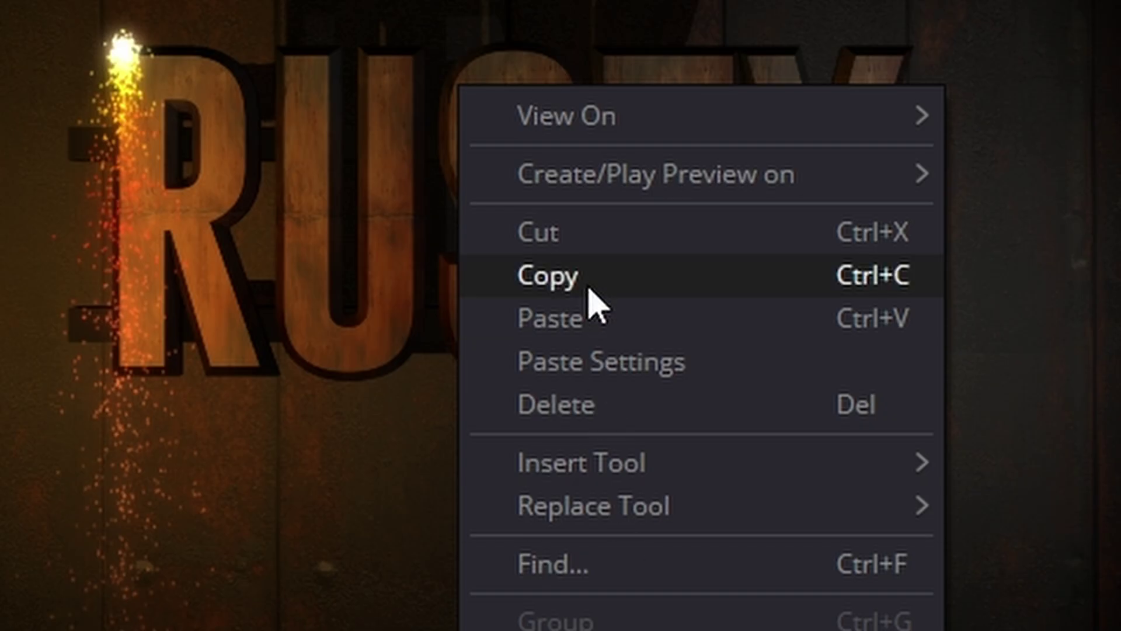
pyautogui.click(588, 283)
pyautogui.rightClick(749, 366)
pyautogui.click(889, 330)
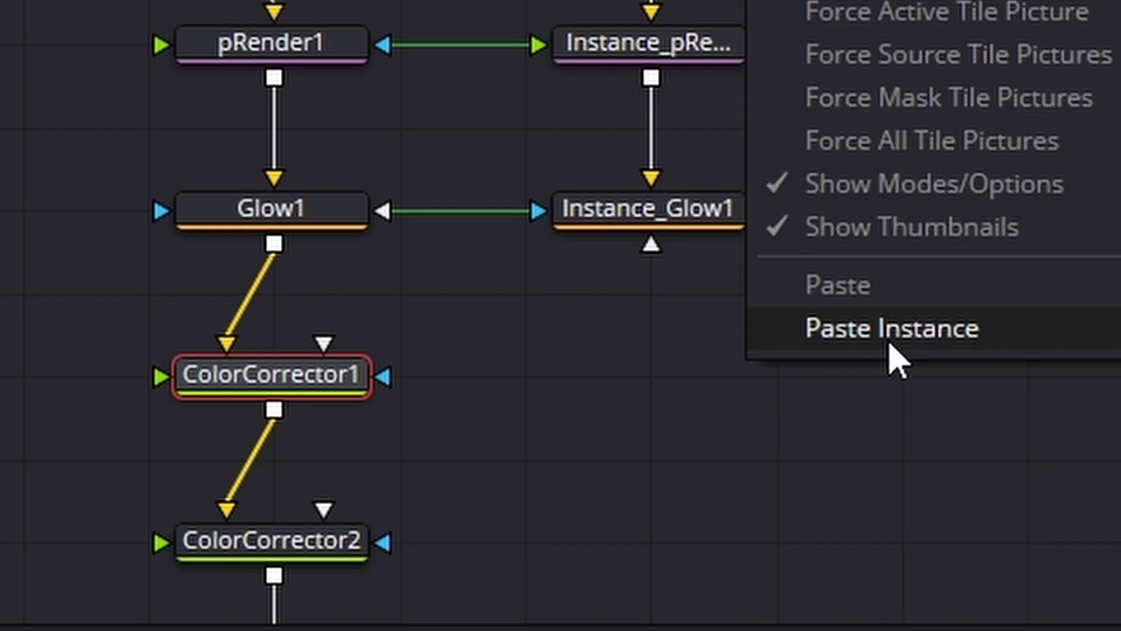
pyautogui.moveTo(783, 383); pyautogui.dragTo(656, 388)
pyautogui.moveTo(759, 210); pyautogui.dragTo(648, 374)
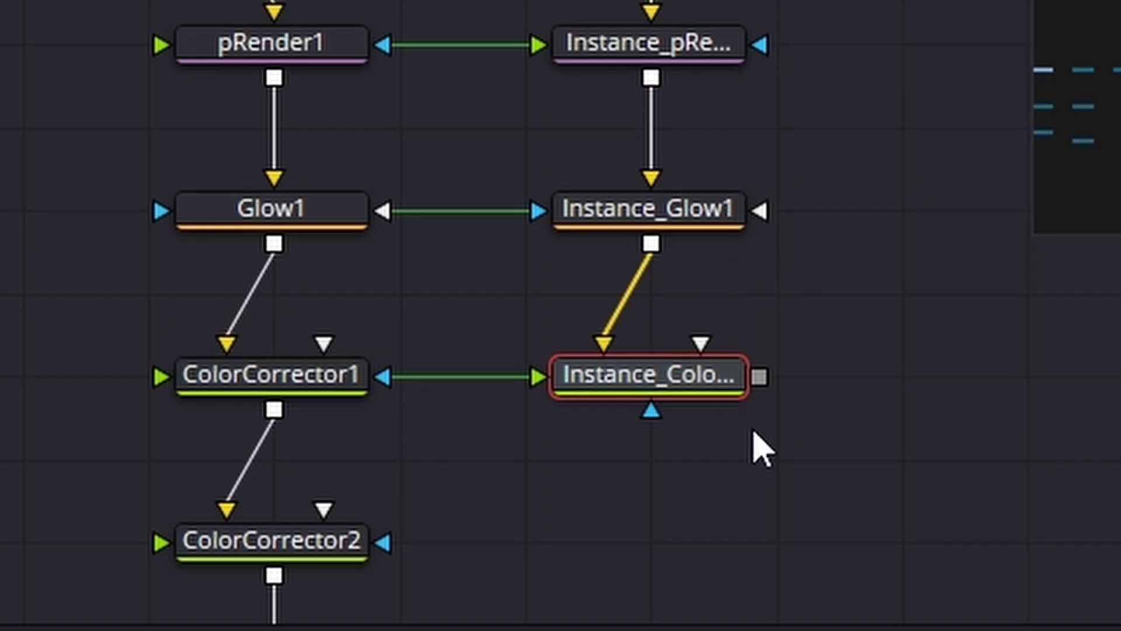
# - Paste ColorCorrector2 as an instance directly below the ColorCorrector1 instance and connect the two instances
pyautogui.scroll(-2, 756, 446)
pyautogui.click(337, 411)
pyautogui.rightClick(337, 410)
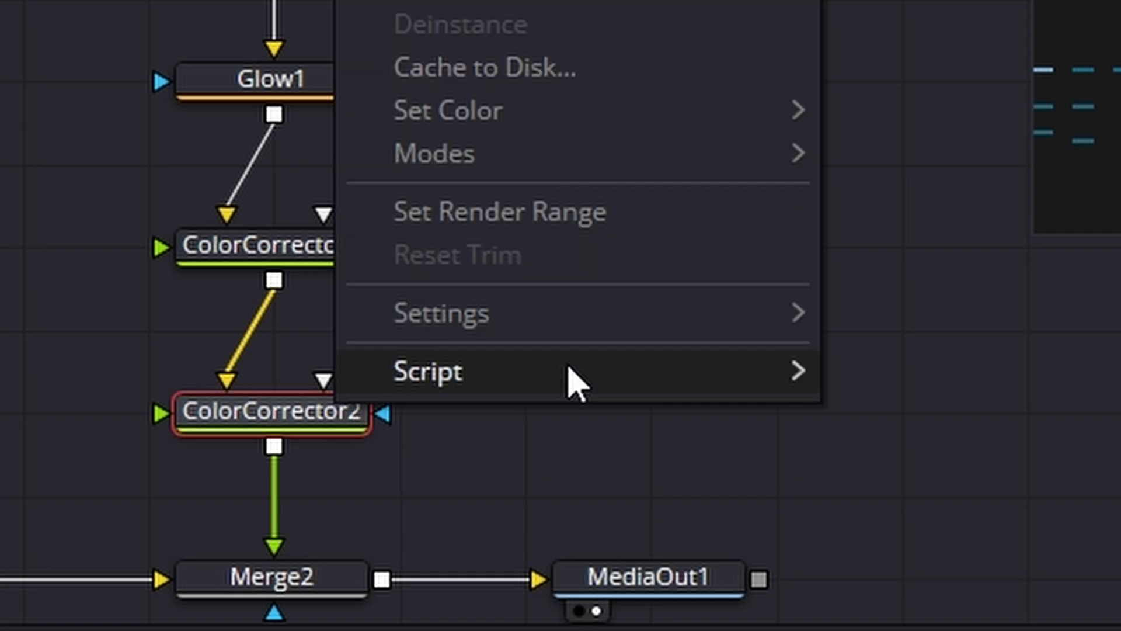
pyautogui.click(499, 271)
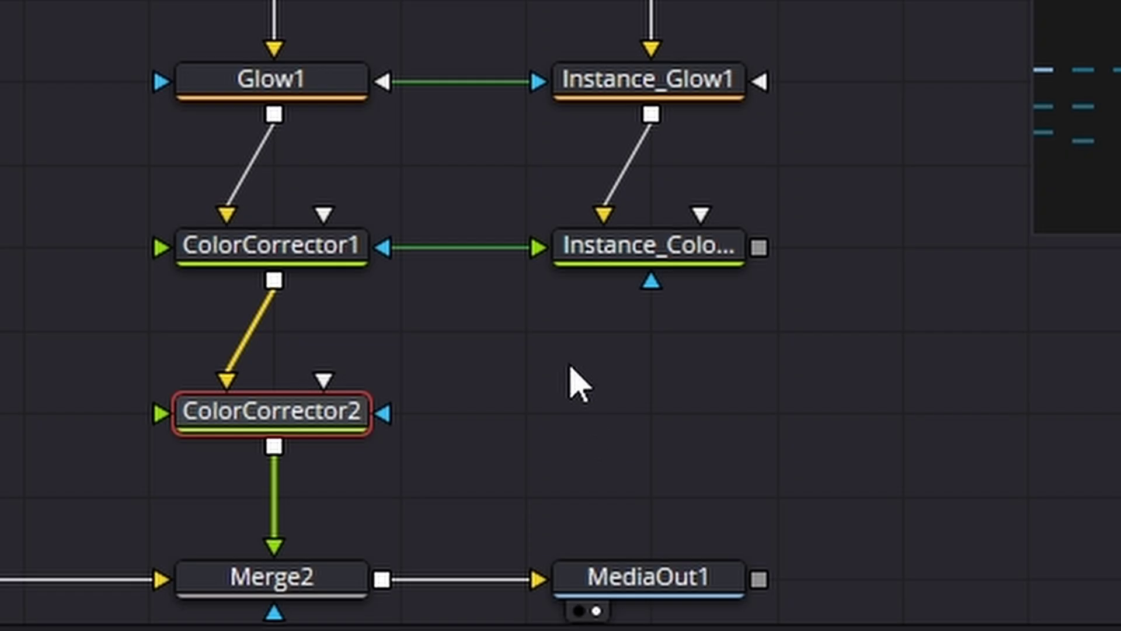
pyautogui.rightClick(584, 368)
pyautogui.click(710, 330)
pyautogui.moveTo(523, 332); pyautogui.dragTo(646, 412)
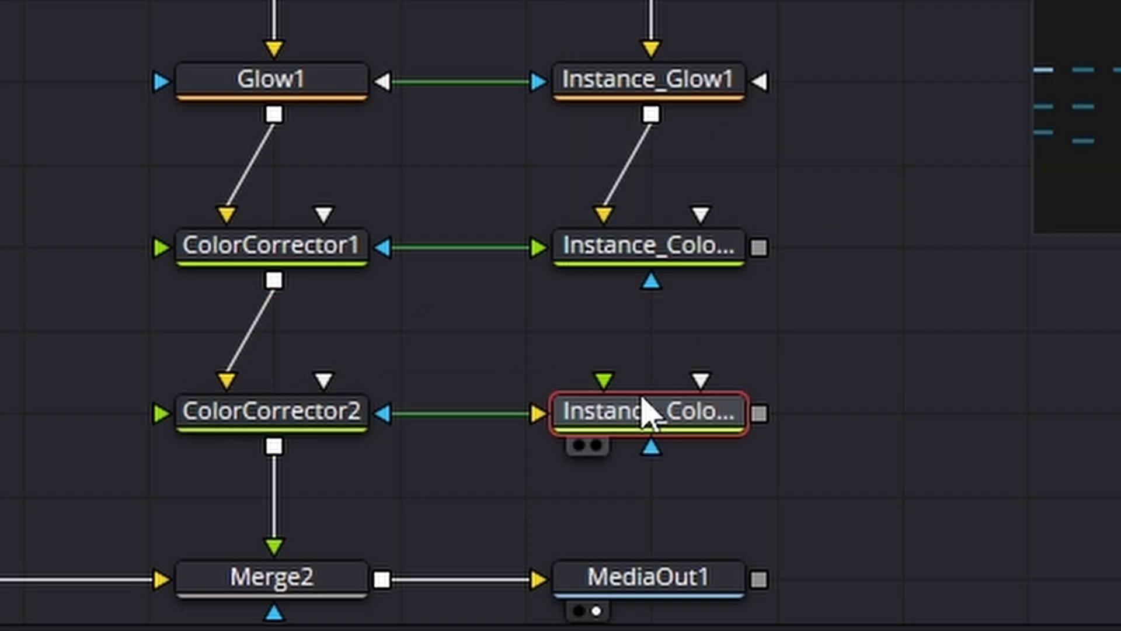
pyautogui.moveTo(759, 248); pyautogui.dragTo(642, 409)
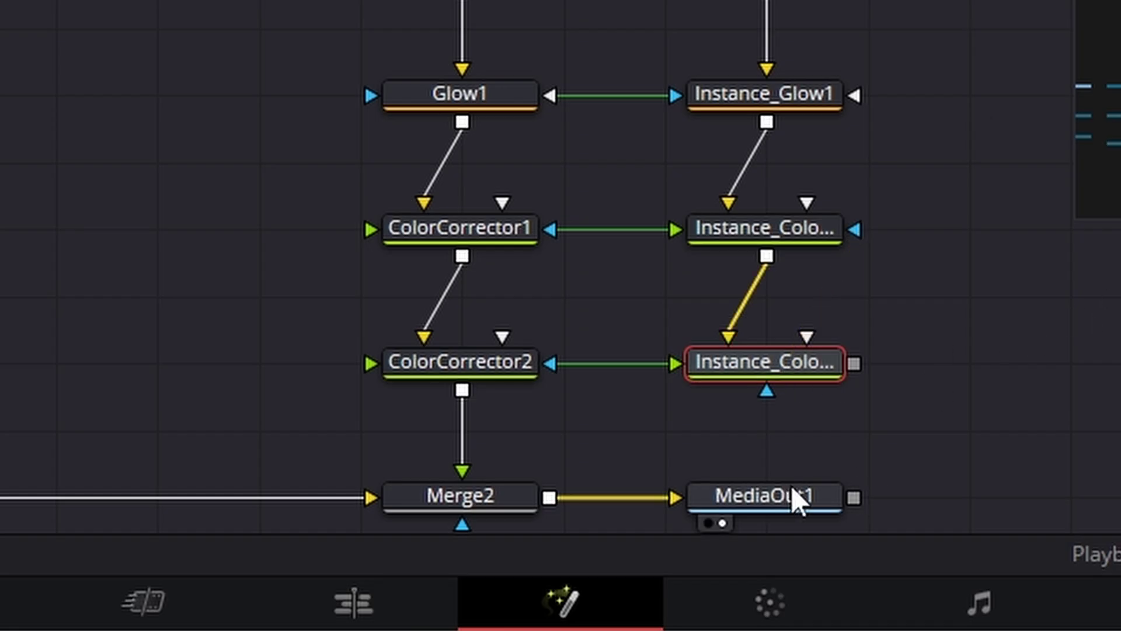
pyautogui.moveTo(791, 489); pyautogui.dragTo(758, 431)
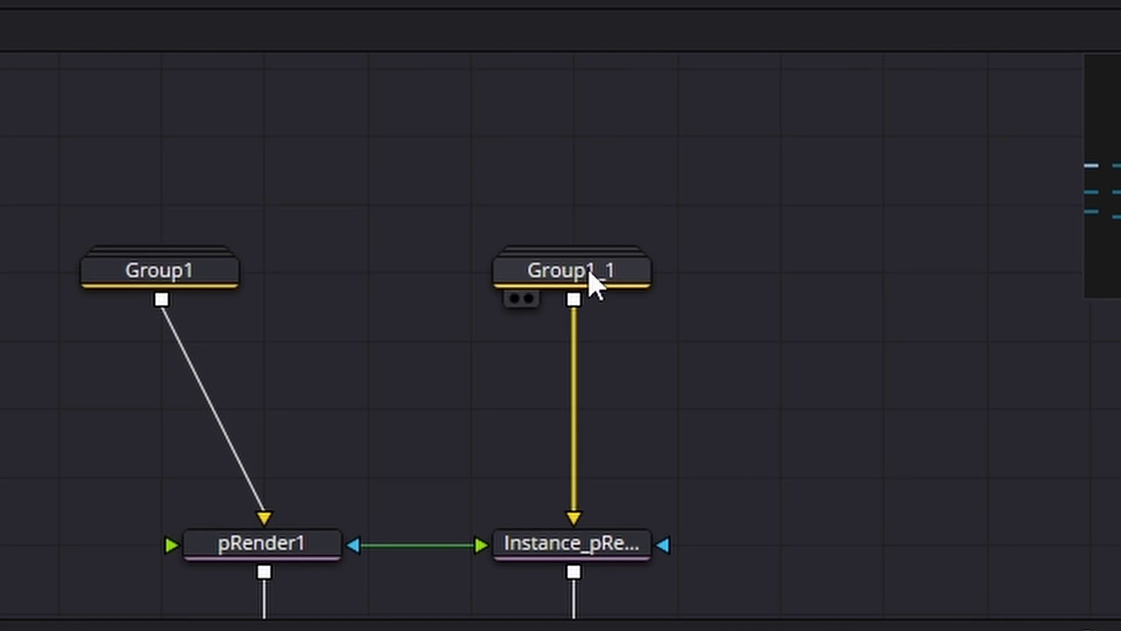
# - At frame 0, increase the region X Offset of pEmitter1_1 inside Group1_1, and close the group
pyautogui.doubleClick(587, 276)
pyautogui.scroll(-3, 514, 301)
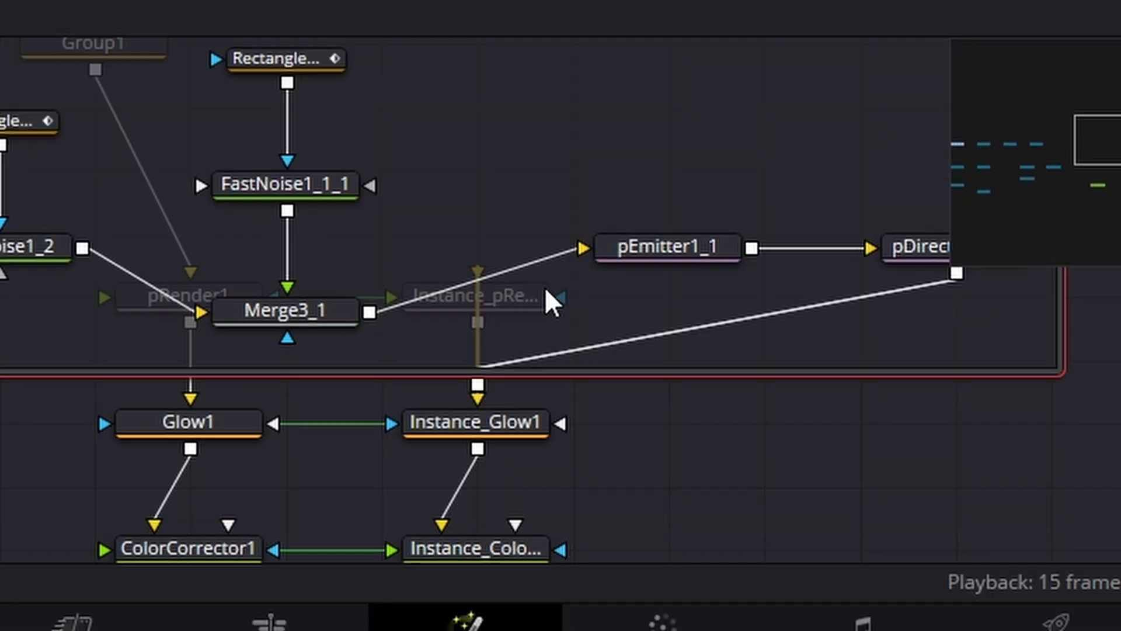
pyautogui.click(689, 242)
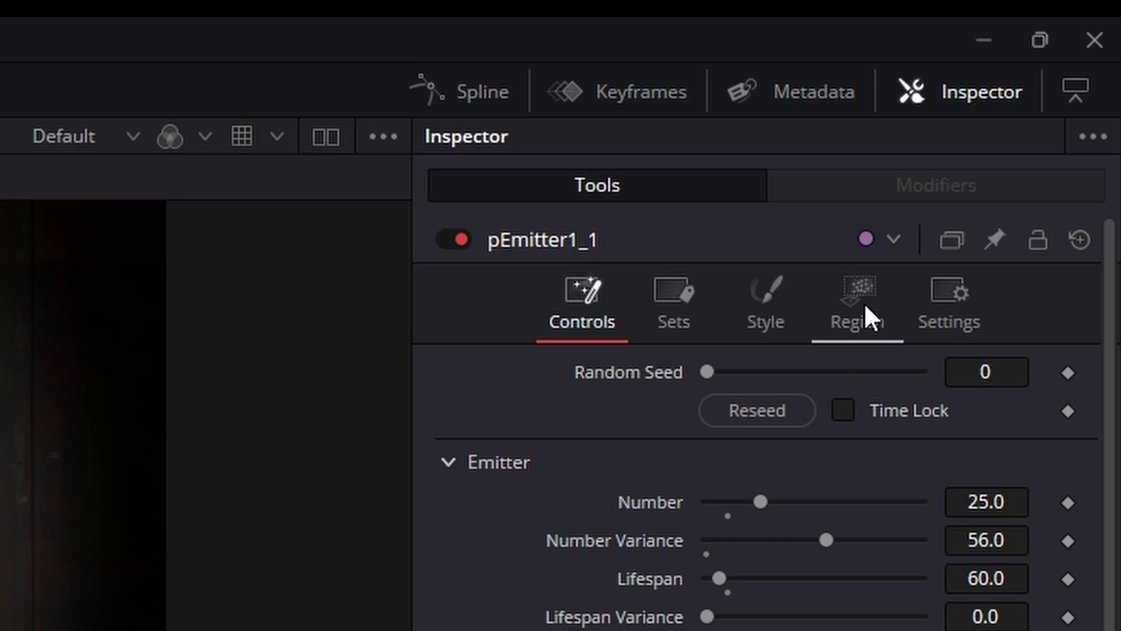
pyautogui.click(863, 317)
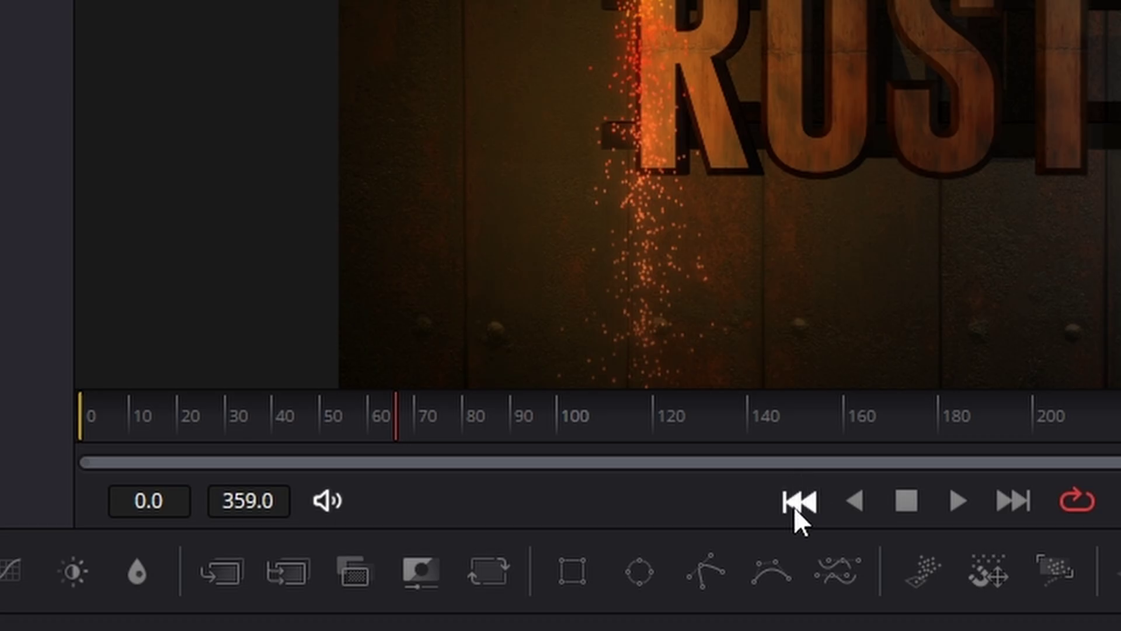
pyautogui.click(795, 502)
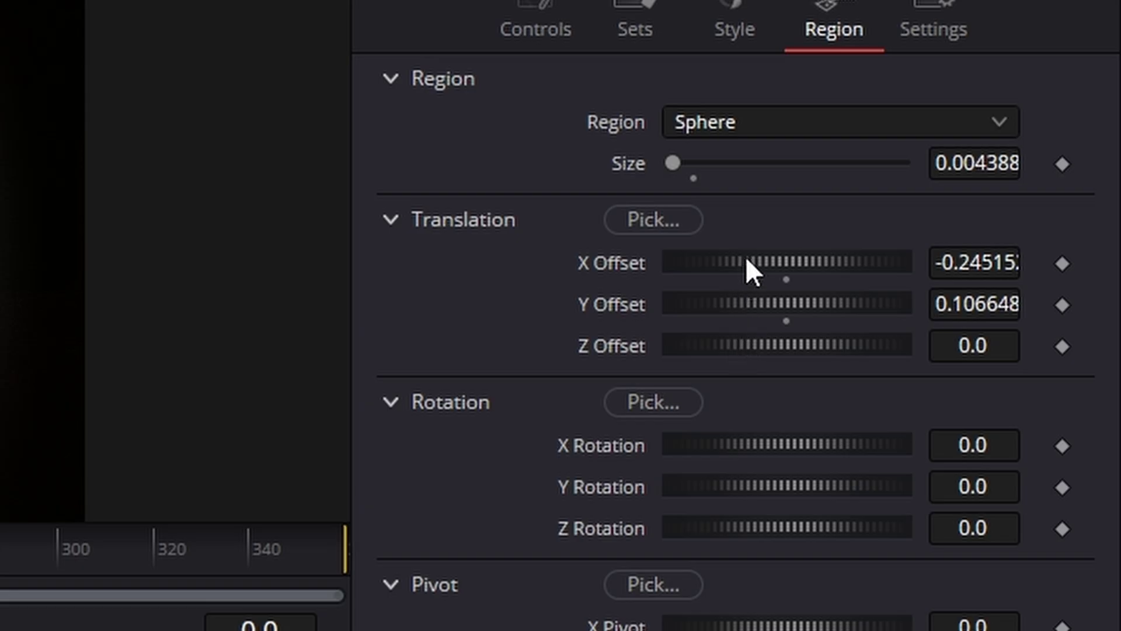
pyautogui.moveTo(747, 258); pyautogui.dragTo(769, 259)
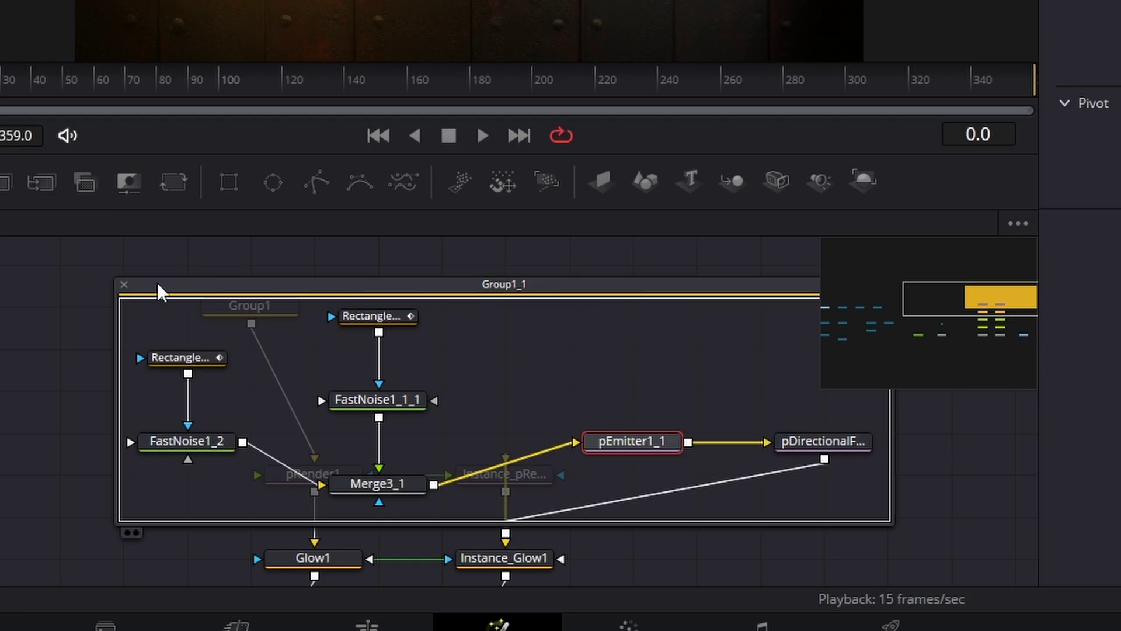
pyautogui.click(123, 286)
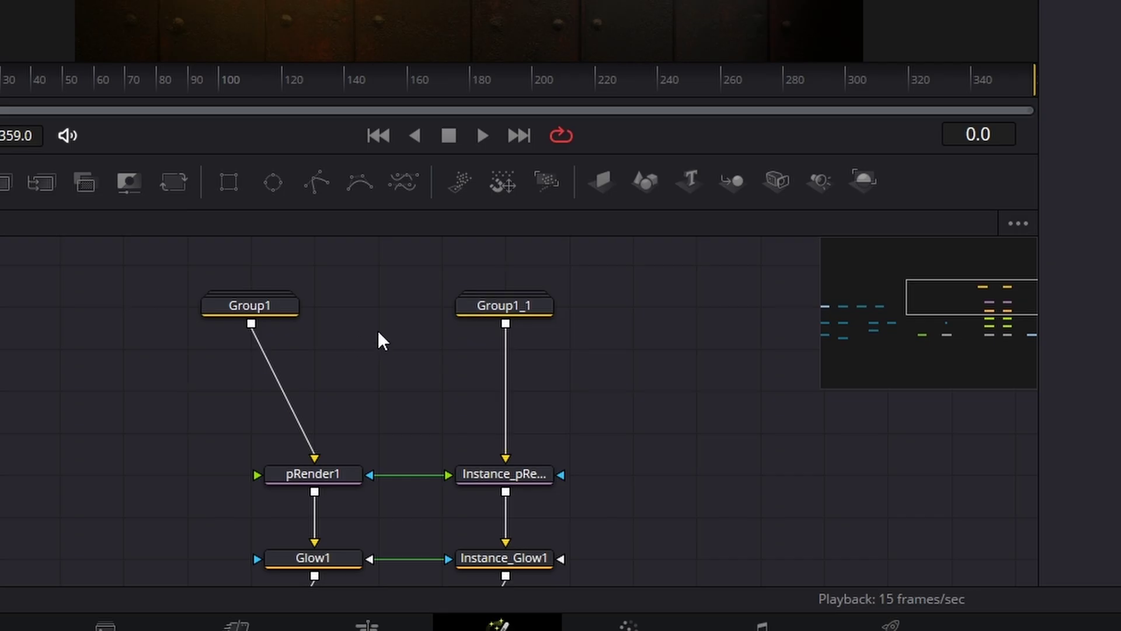
# - Keyframe the region X Offset and Y Offset of pEmitter1 inside Group1 at frame 0, and go to the last frame
pyautogui.click(261, 304)
pyautogui.doubleClick(261, 304)
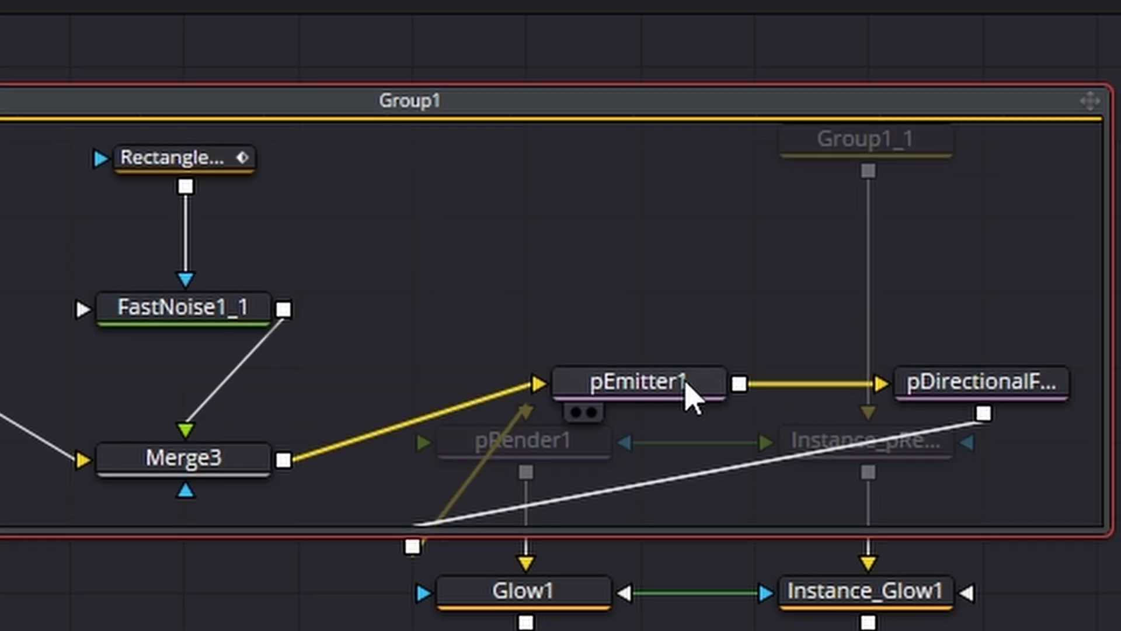
pyautogui.click(692, 397)
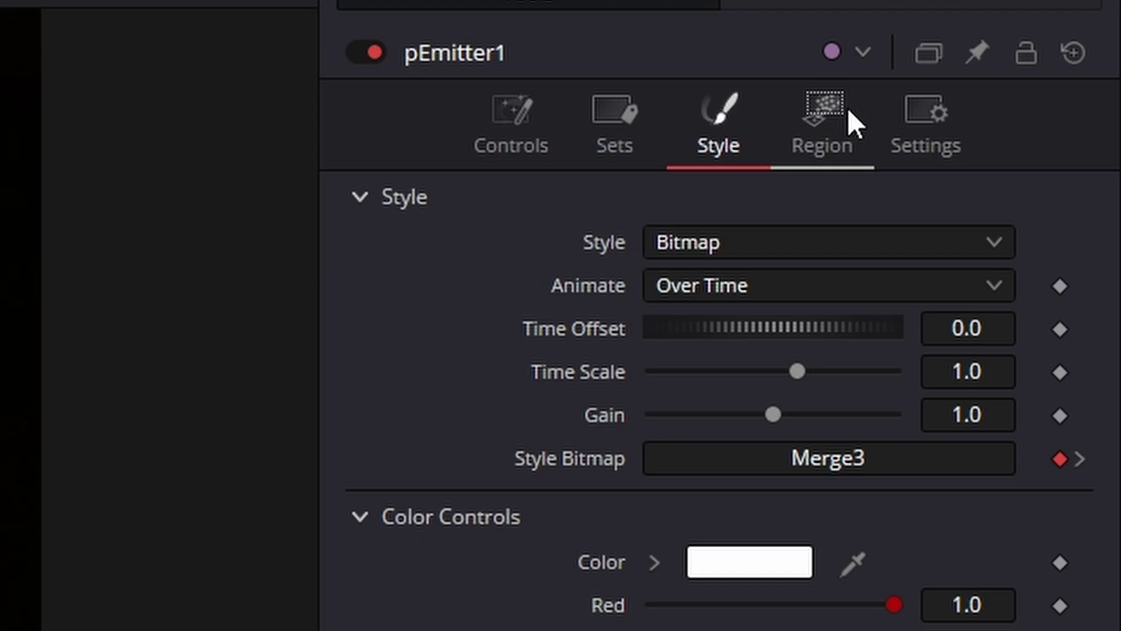
pyautogui.click(832, 111)
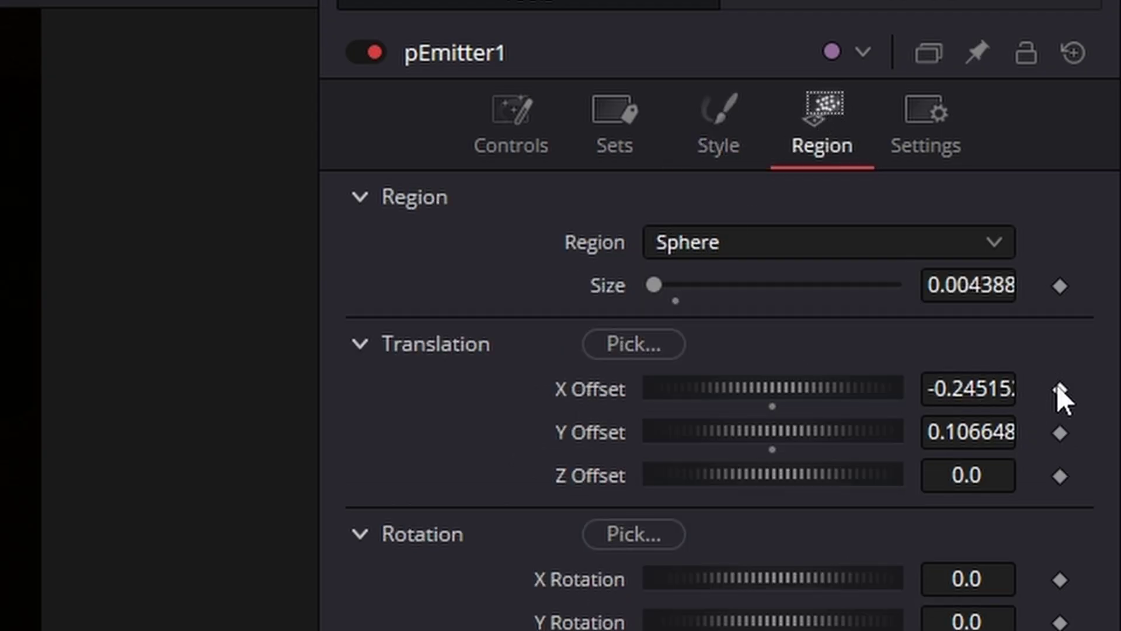
pyautogui.click(1061, 434)
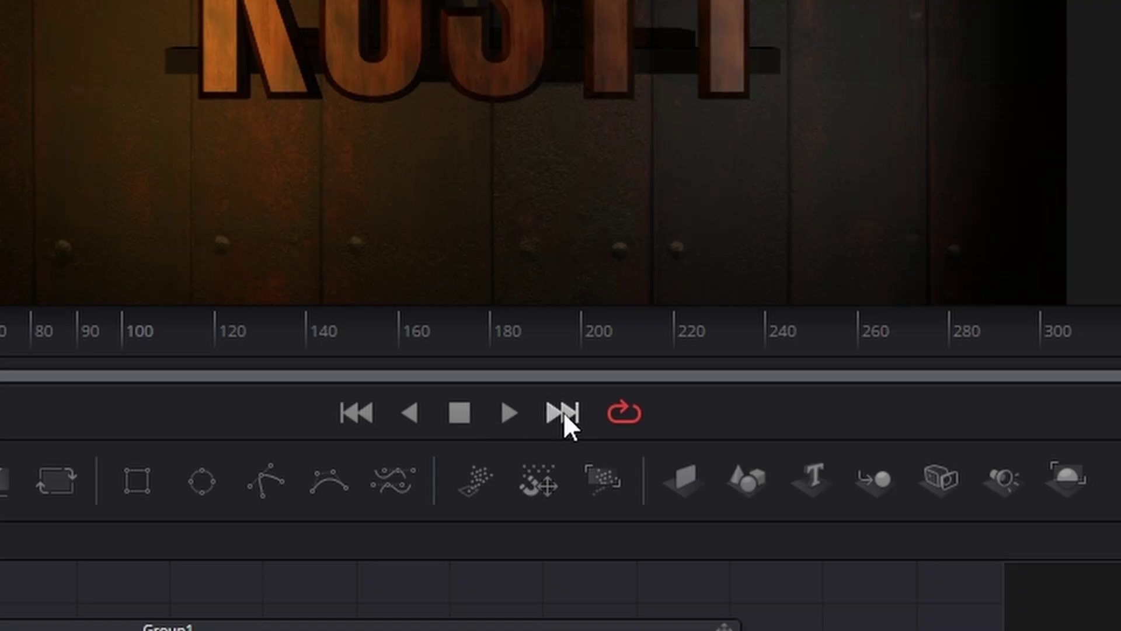
pyautogui.click(563, 412)
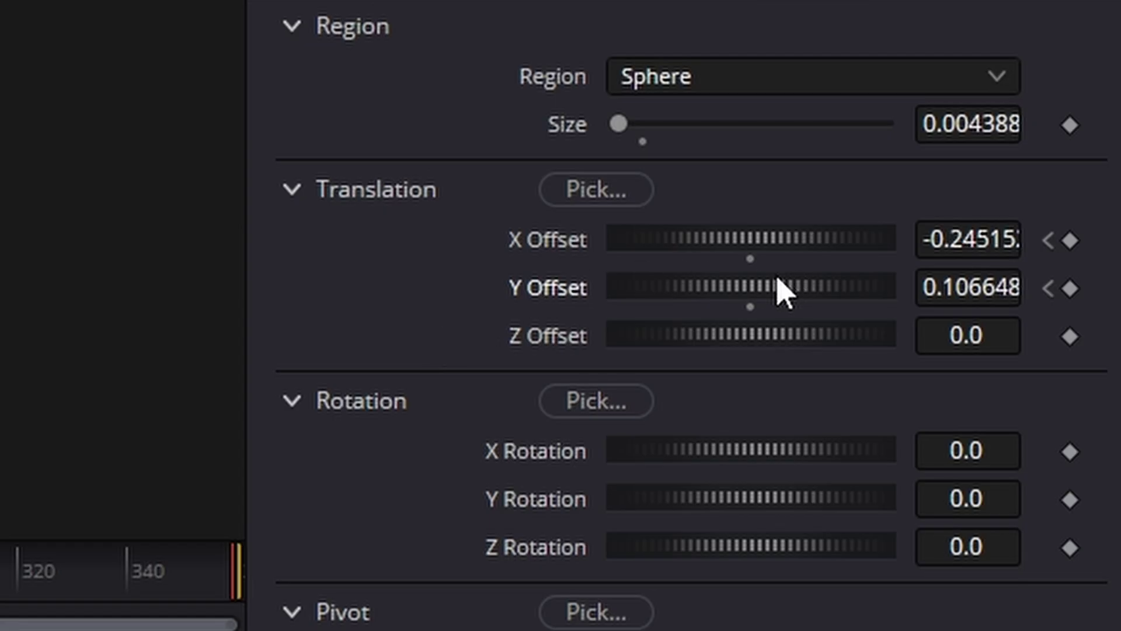
# - At the last frame, lower the region Y Offset of pEmitter1 inside Group1
pyautogui.moveTo(788, 304); pyautogui.dragTo(635, 315)
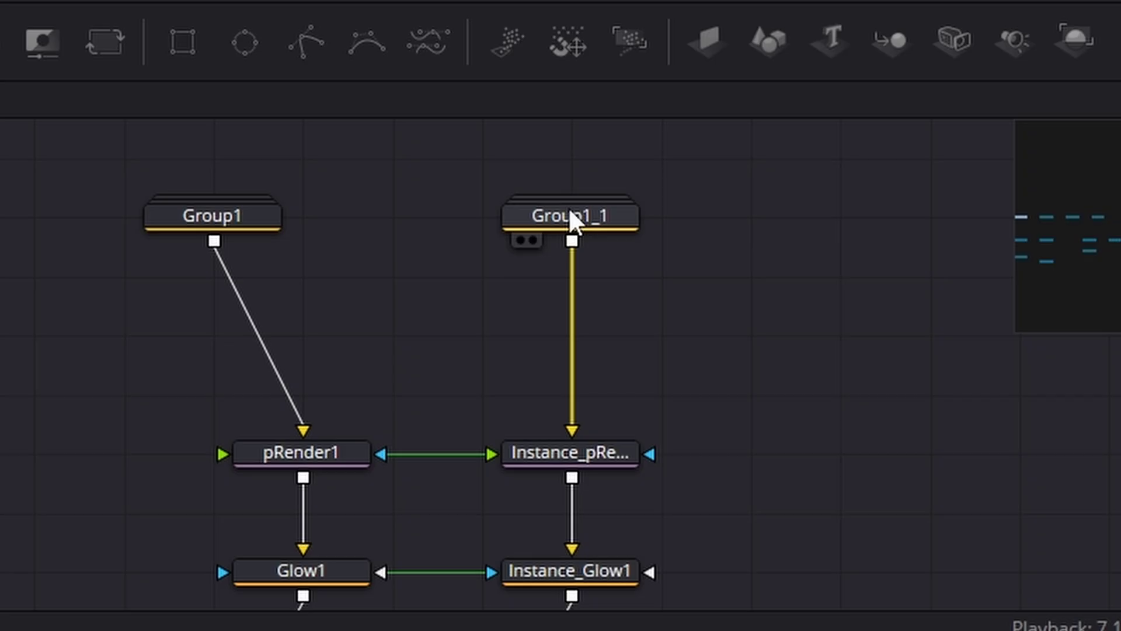
# - Inside Group1_1, keyframe pEmitter1_1's region at frame 0 with Y Offset -0.0949 and X Offset 0.2315
pyautogui.doubleClick(575, 217)
pyautogui.moveTo(534, 188); pyautogui.dragTo(243, 185)
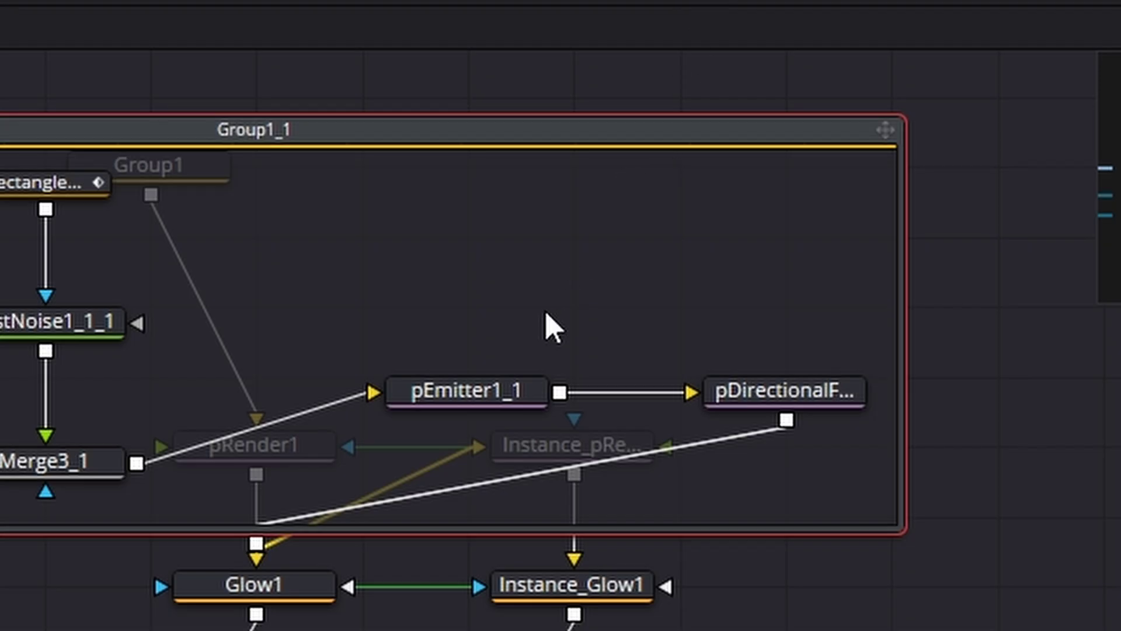
pyautogui.click(480, 390)
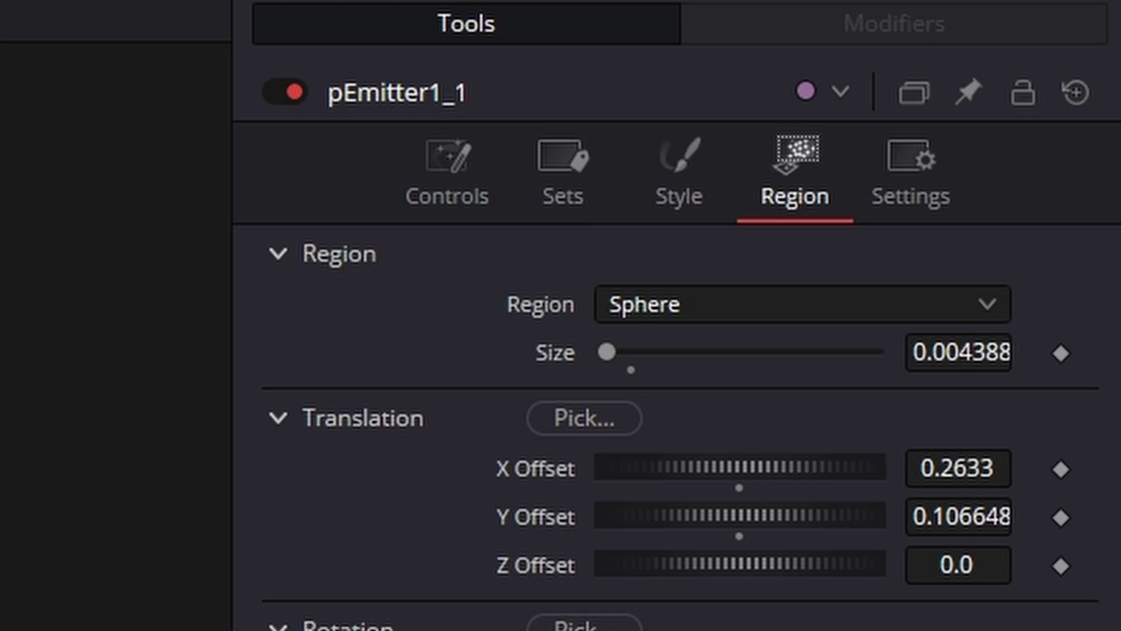
pyautogui.click(420, 187)
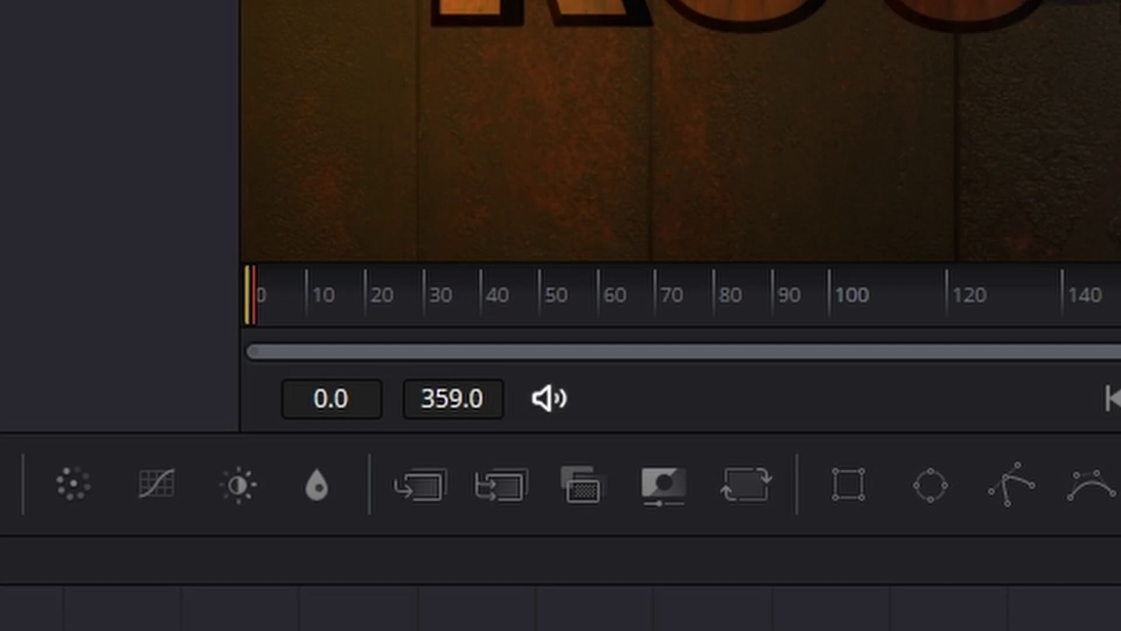
pyautogui.moveTo(316, 316); pyautogui.dragTo(244, 326)
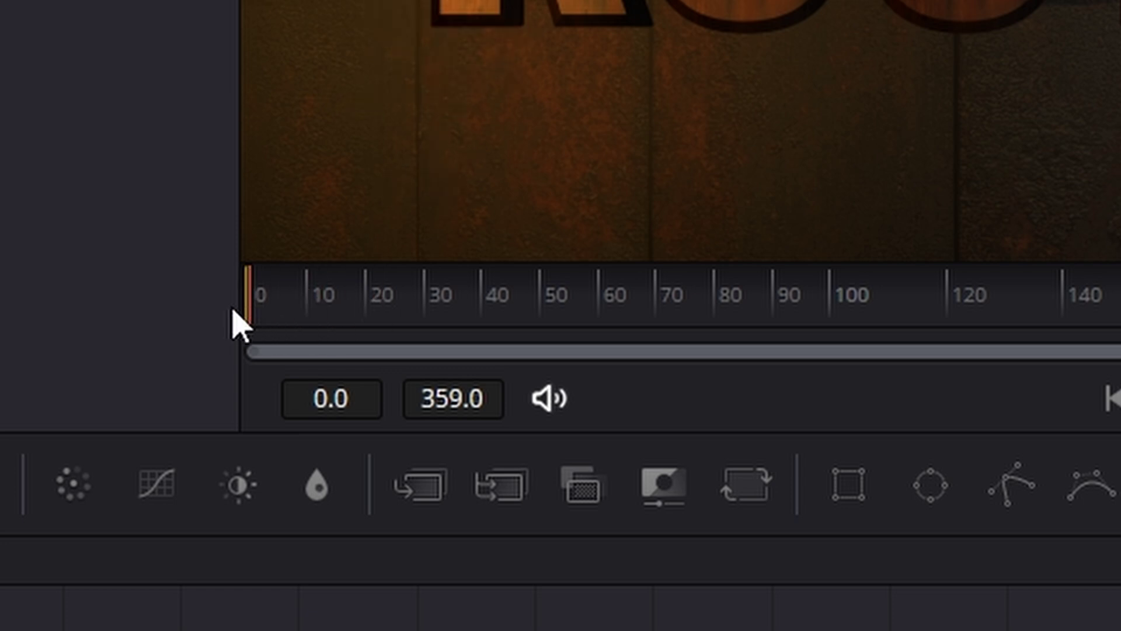
pyautogui.click(812, 111)
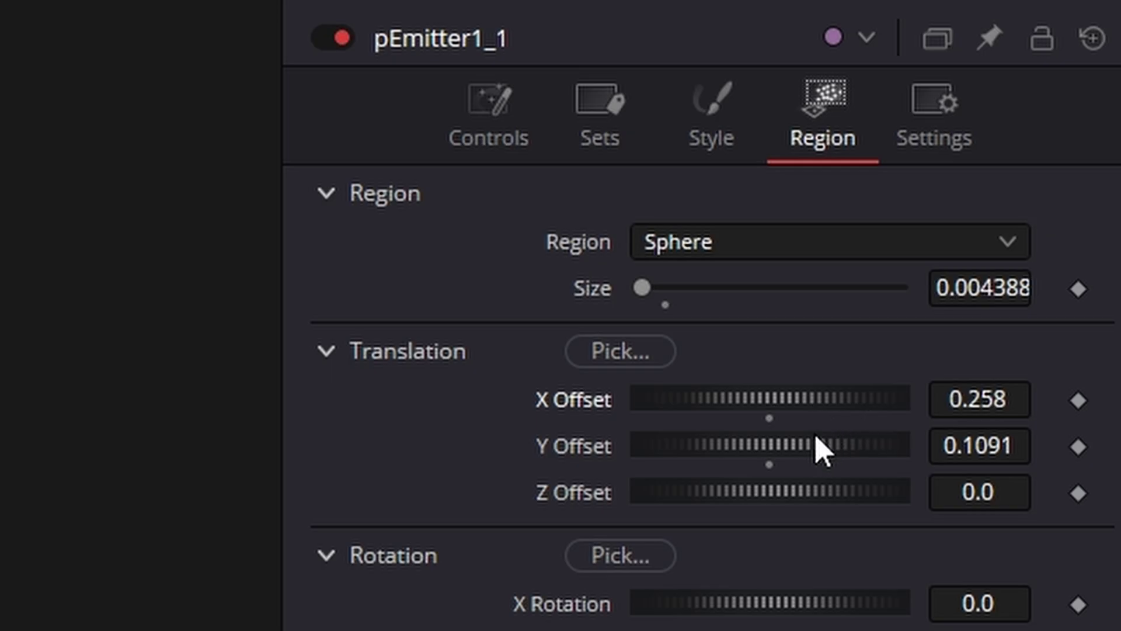
pyautogui.moveTo(831, 450); pyautogui.dragTo(723, 463)
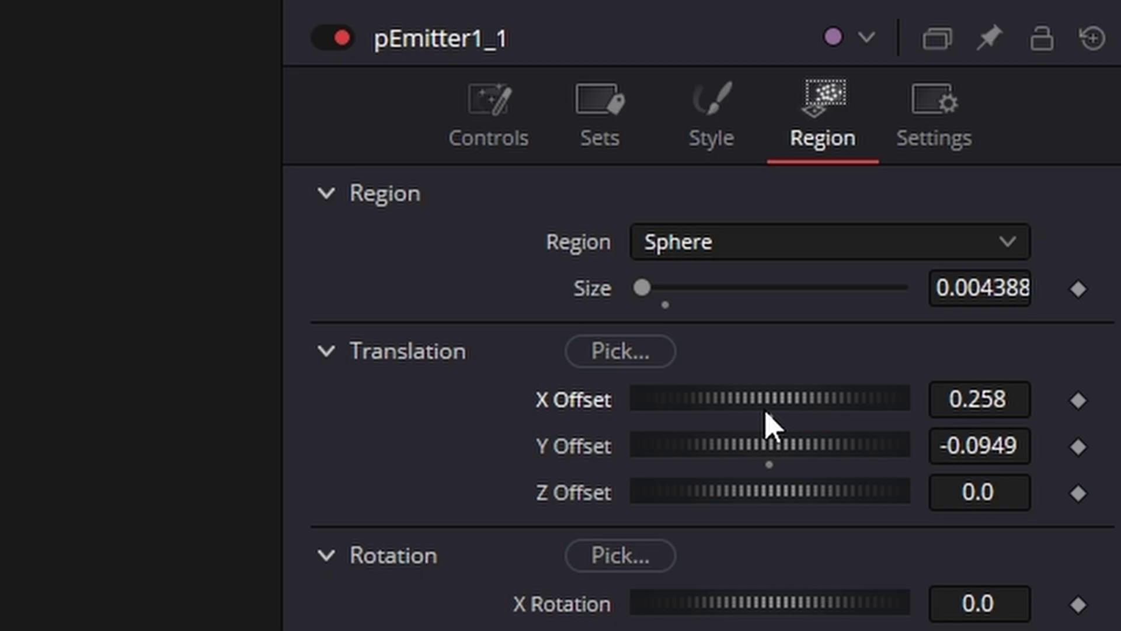
pyautogui.moveTo(774, 403); pyautogui.dragTo(754, 403)
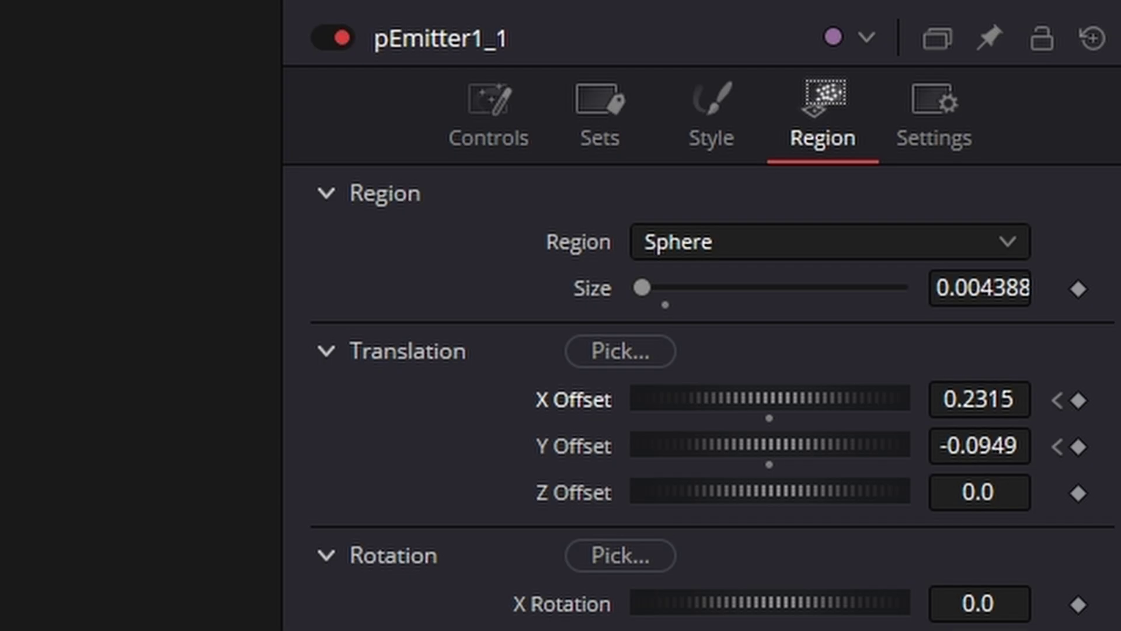
# - At the last frame, set pEmitter1_1's region Y Offset to 0.1091 and increase its X Offset
pyautogui.moveTo(765, 455); pyautogui.dragTo(791, 453)
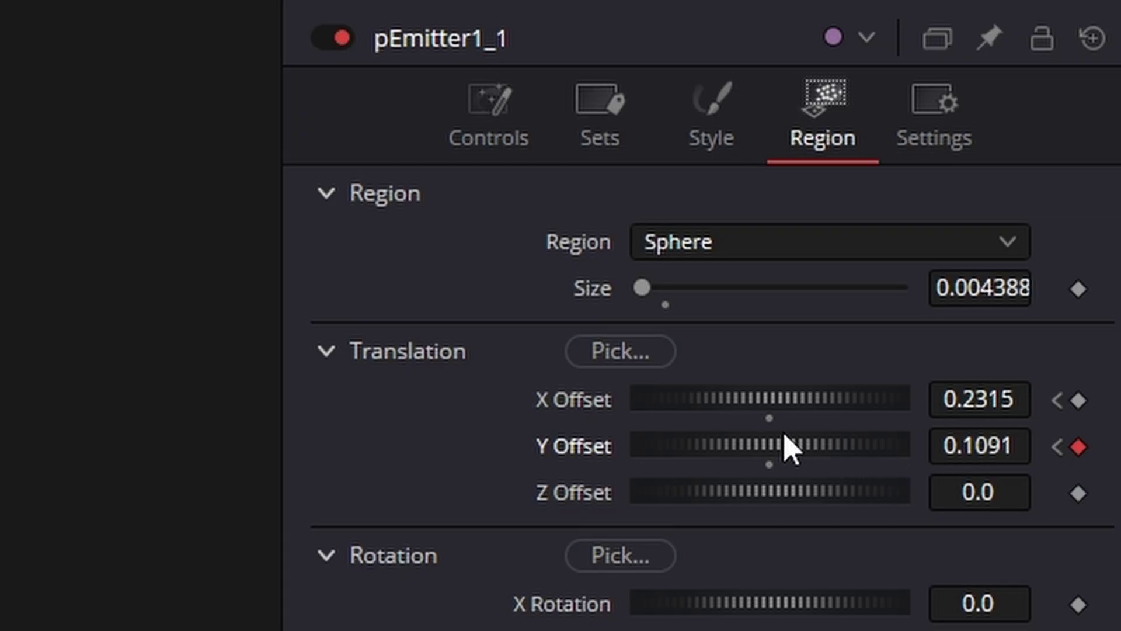
pyautogui.moveTo(747, 414); pyautogui.dragTo(772, 413)
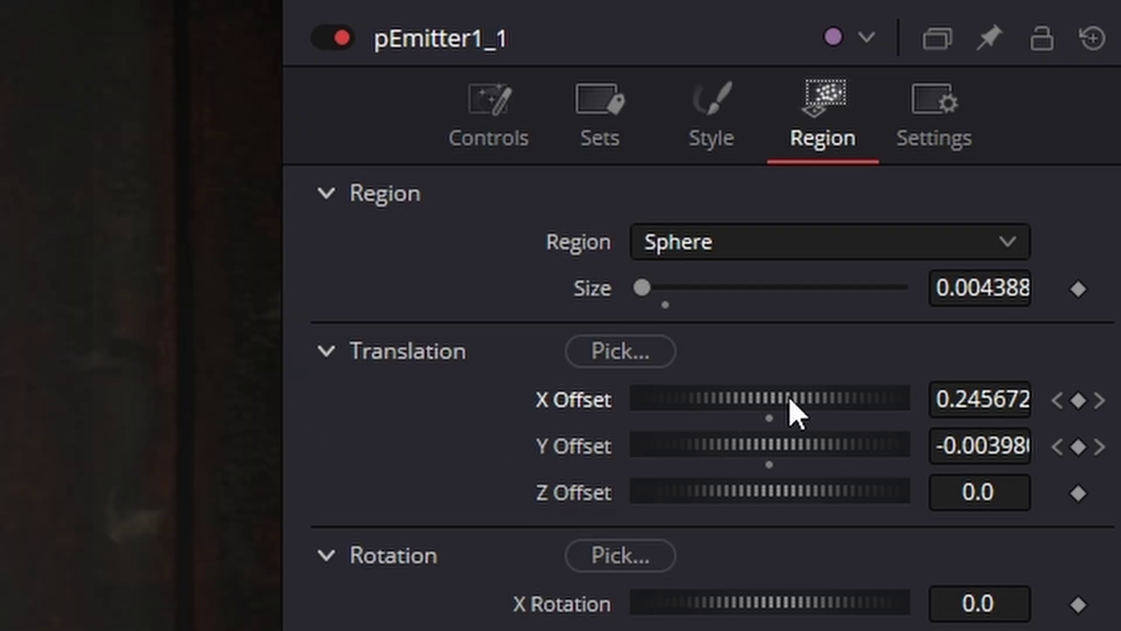
# - Adjust pEmitter1_1's region X Offset at about frames 160, 122, 90 and 40 so the sparks follow the edge of the letter Y
pyautogui.moveTo(791, 399); pyautogui.dragTo(787, 400)
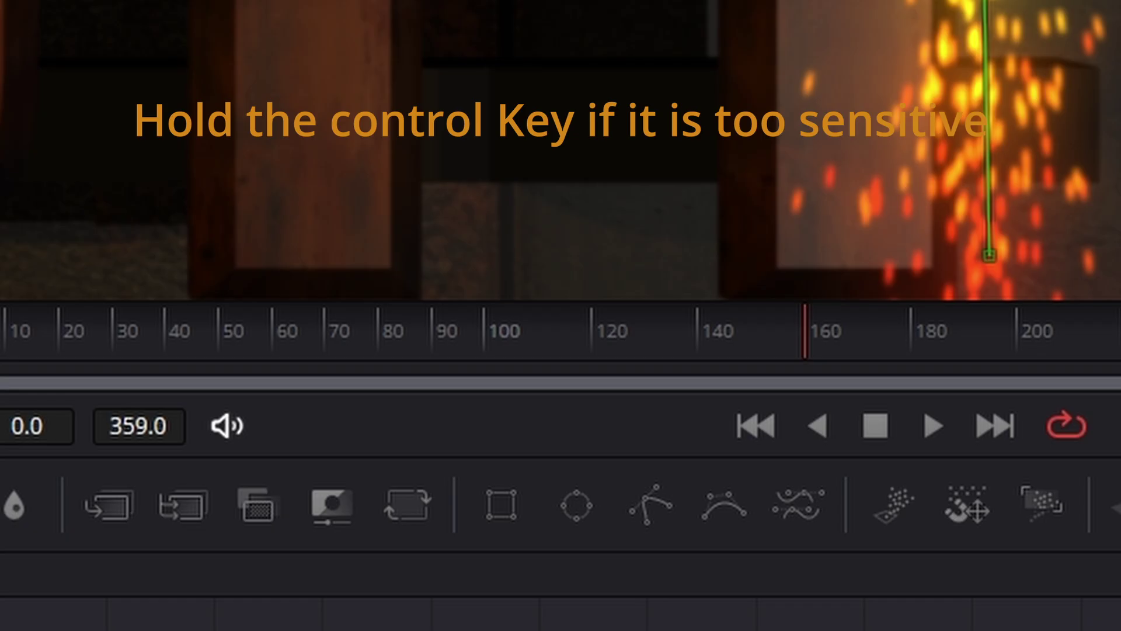
pyautogui.moveTo(613, 347); pyautogui.dragTo(609, 348)
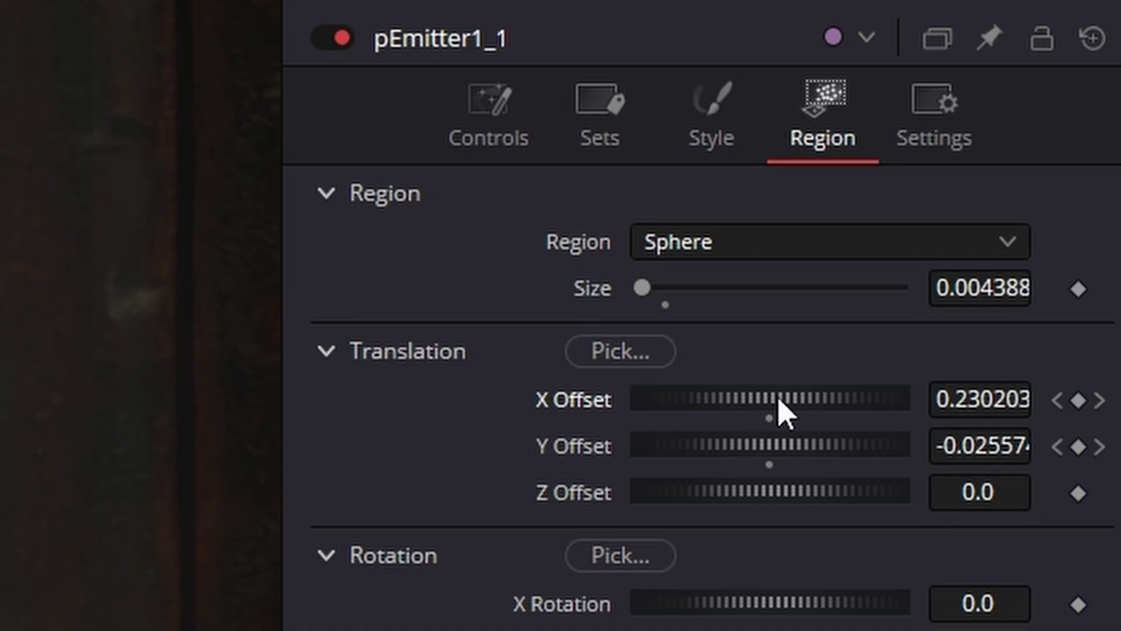
pyautogui.moveTo(779, 399); pyautogui.dragTo(769, 393)
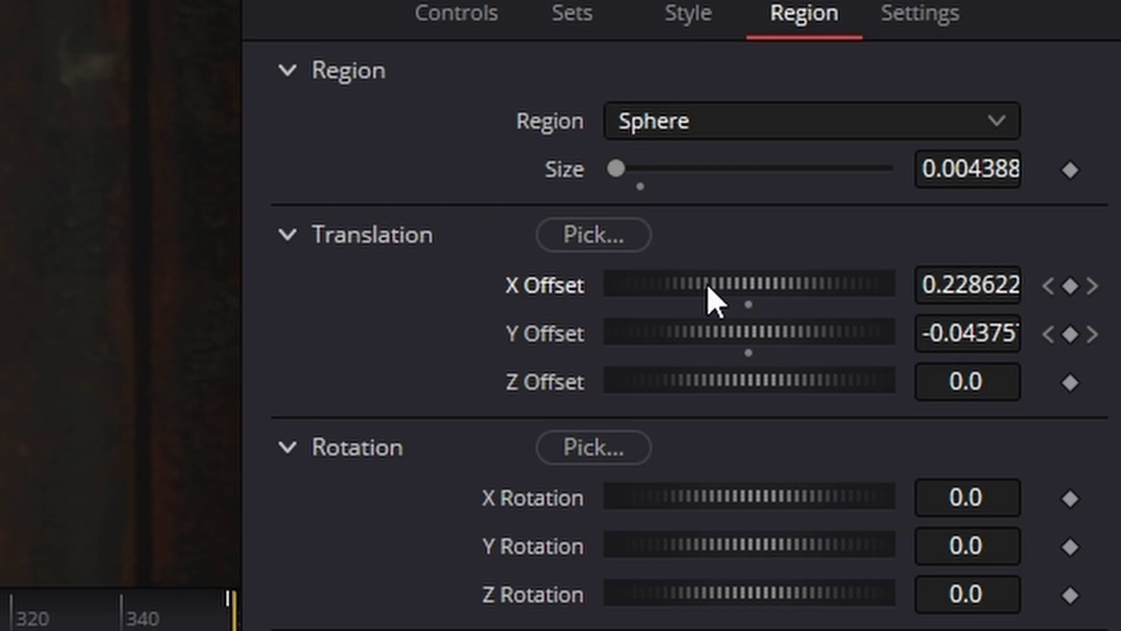
pyautogui.moveTo(709, 286); pyautogui.dragTo(706, 287)
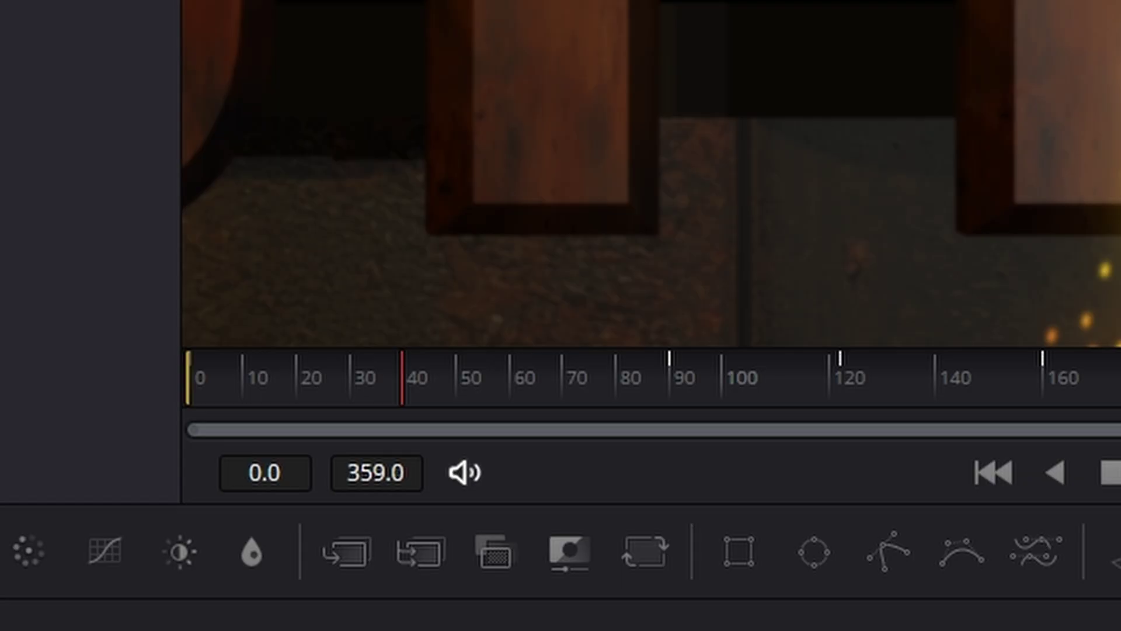
# - At frame 1, set pEmitter1_1's region X Offset to 0.2288
pyautogui.moveTo(409, 385); pyautogui.dragTo(200, 383)
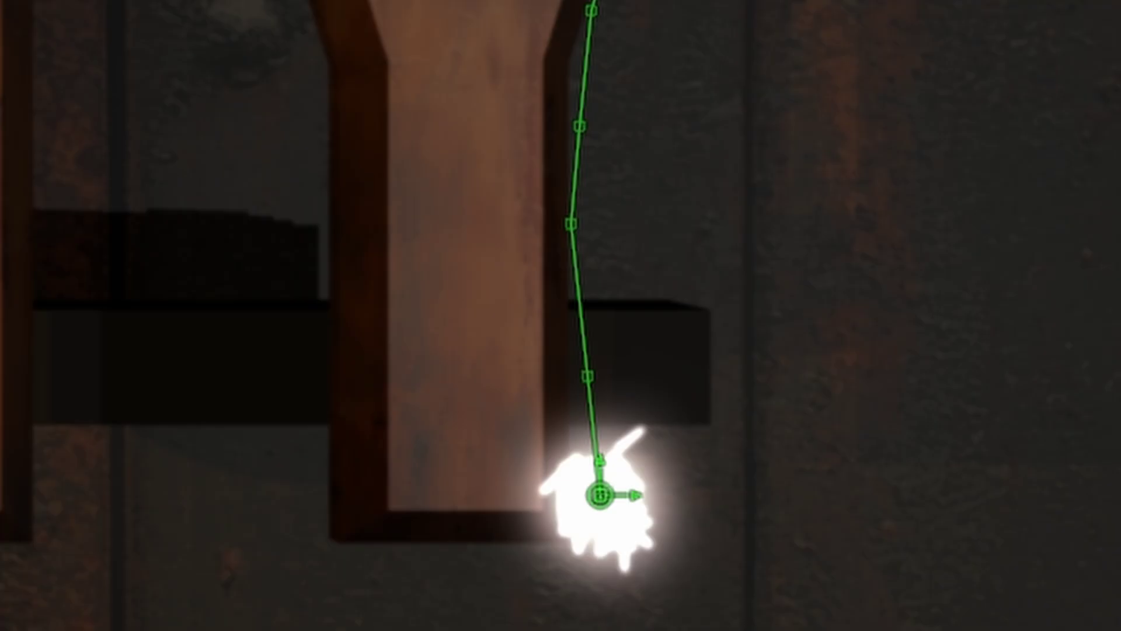
pyautogui.press('Left')
pyautogui.press('Left')
pyautogui.press('Right')
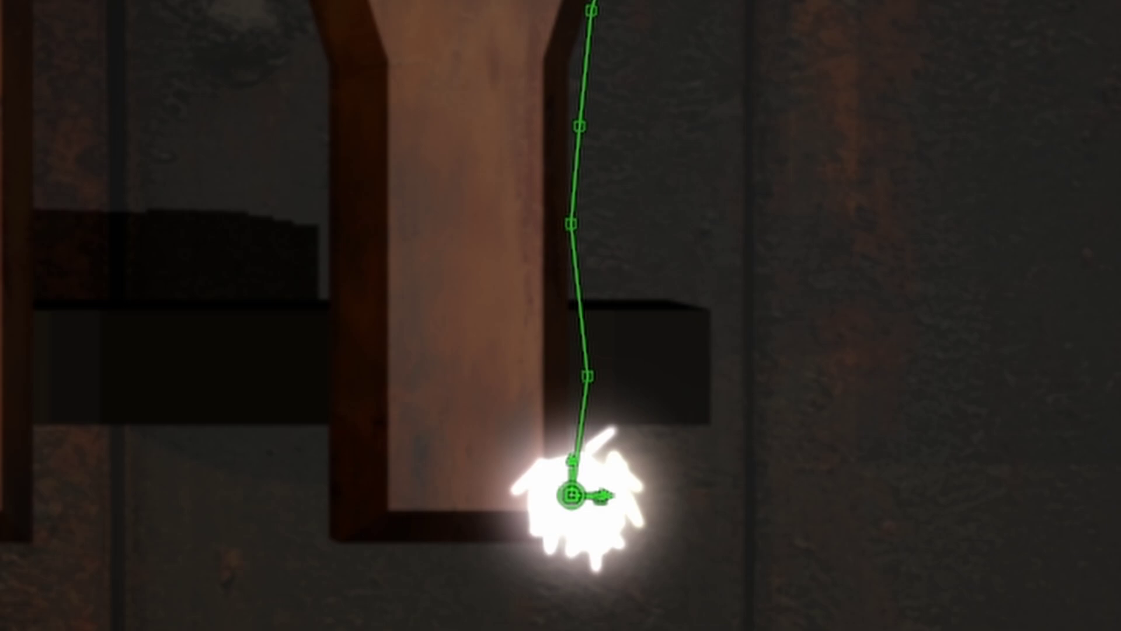
pyautogui.press('Right')
pyautogui.moveTo(768, 164); pyautogui.dragTo(768, 164)
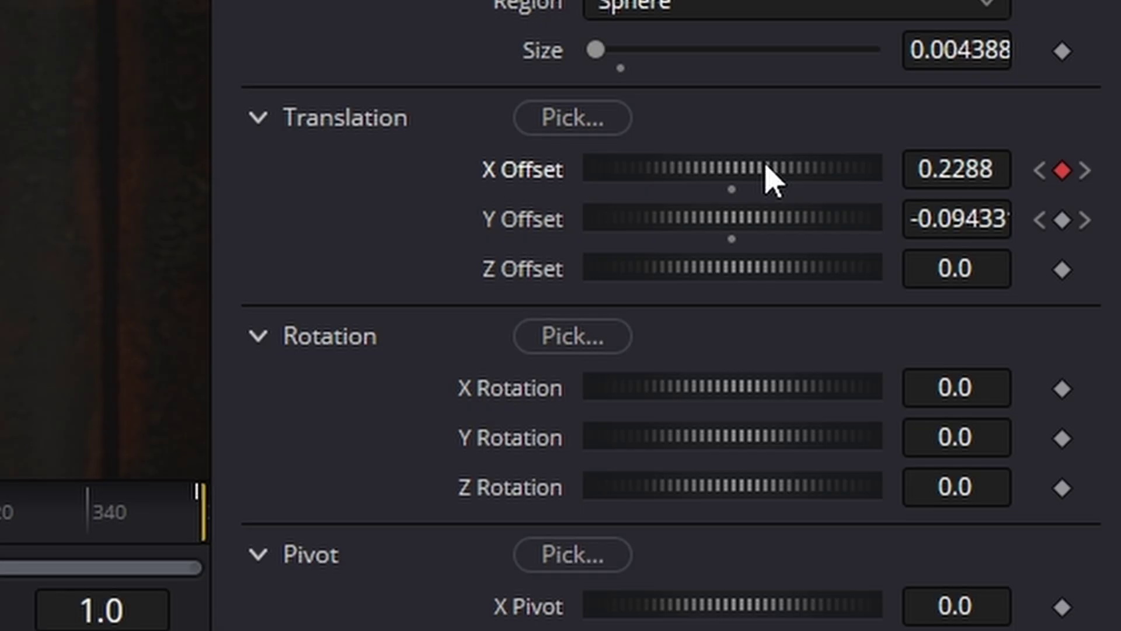
# - Switch to the Edit page and play back the Rusty Text timeline to review both spark sources, stopping playback at the end
pyautogui.scroll(4, 560, 174)
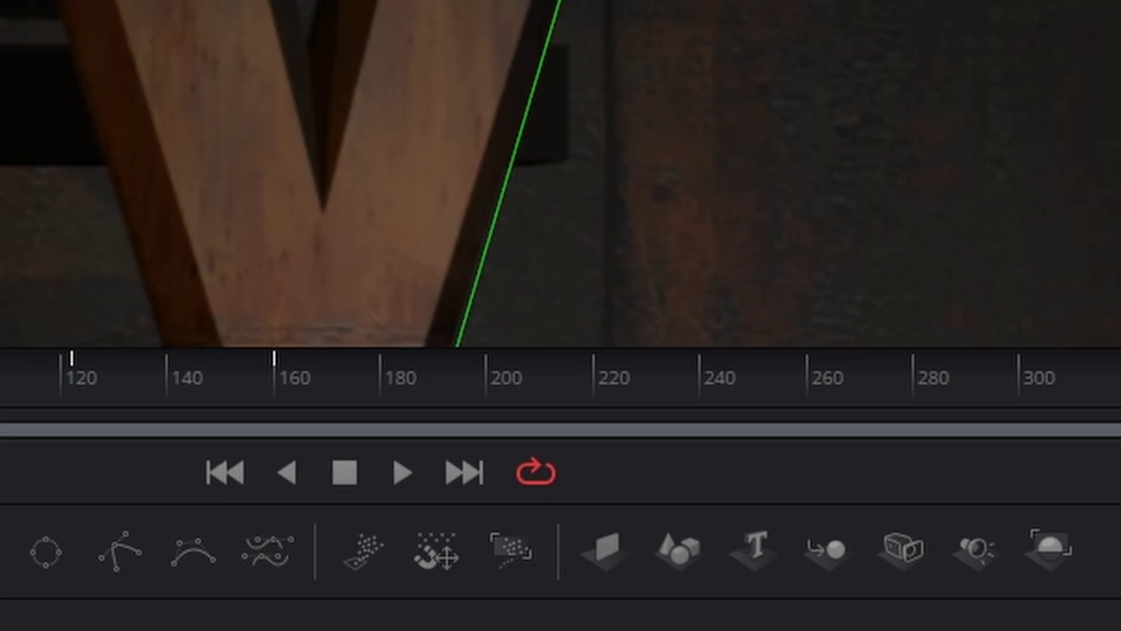
pyautogui.scroll(-2, 560, 174)
pyautogui.hotkey('ctrl', 'f')
pyautogui.hotkey('ctrl', 'shift', 'a')
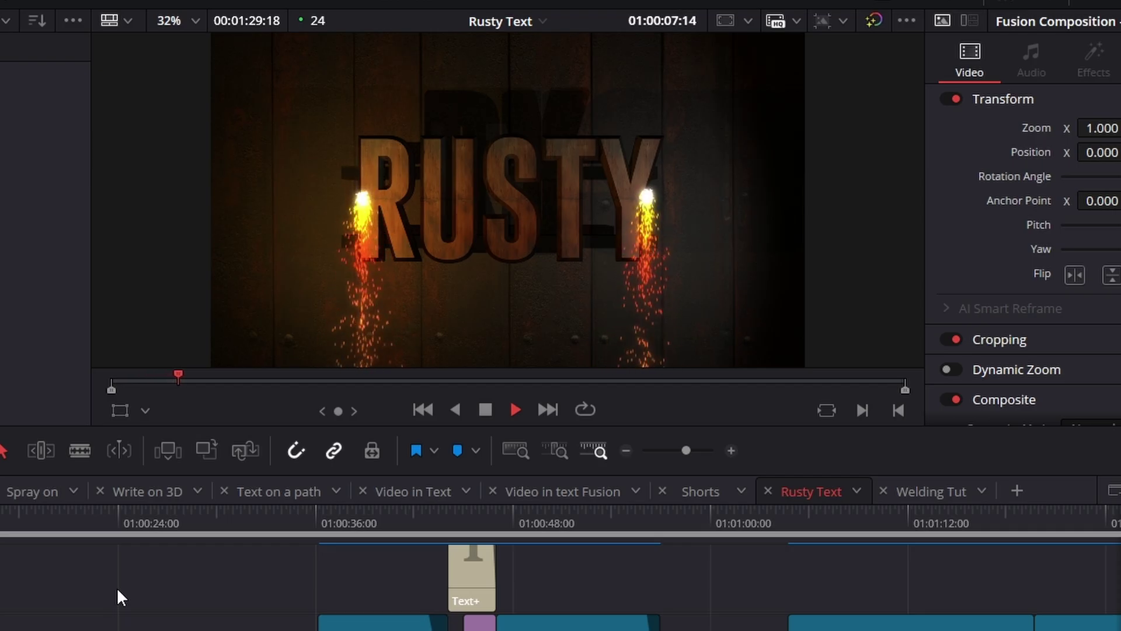
pyautogui.press('space')
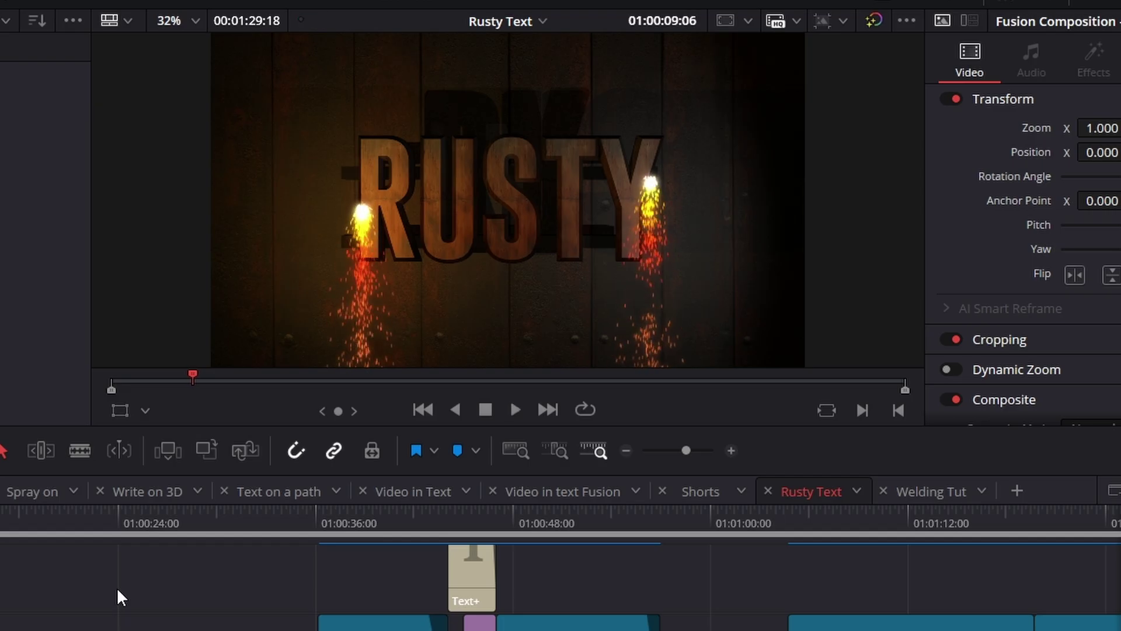